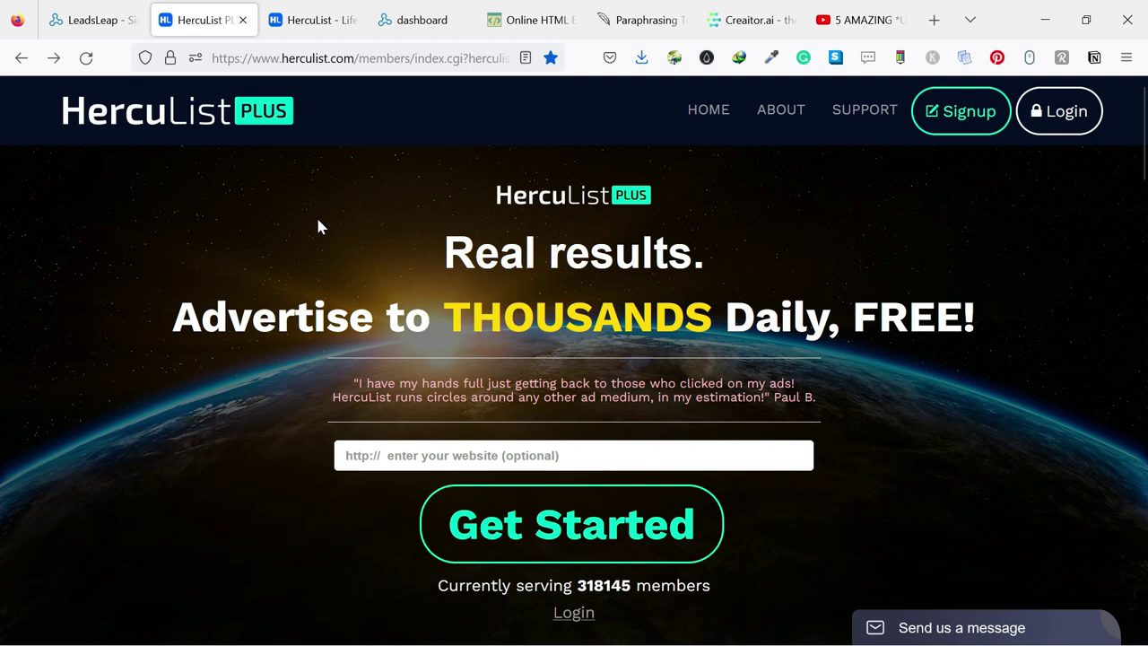
Flip between the YouTube video page and the HercuList PLUS landing page.
left_click(861, 19)
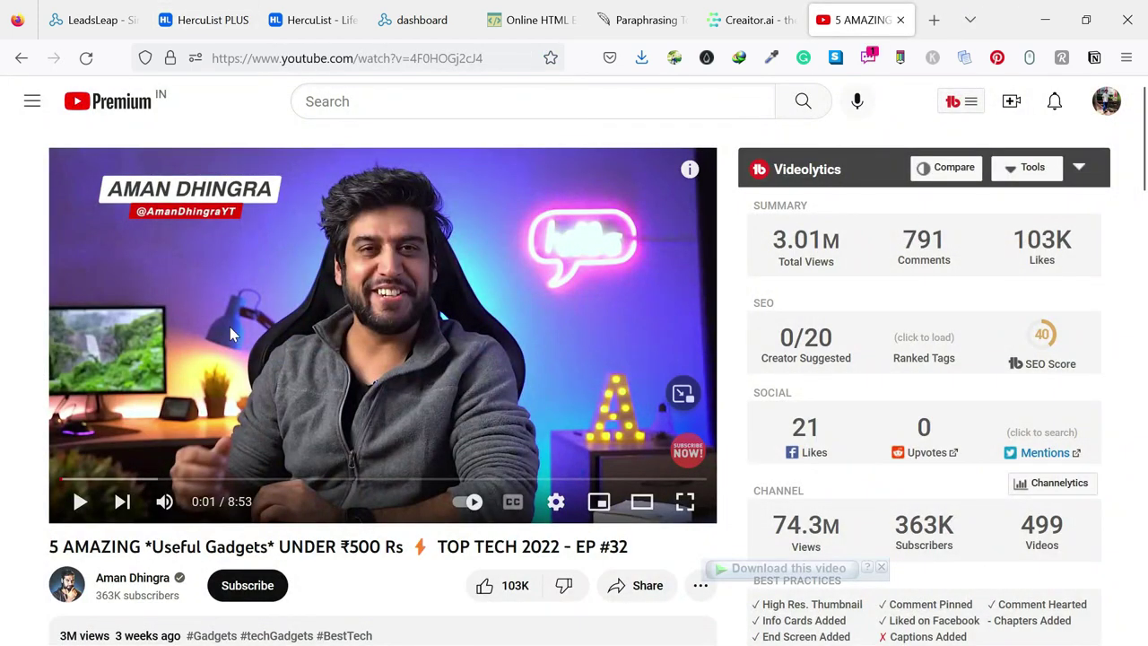
scroll(224, 343, "down", 2)
scroll(260, 269, "up", 2)
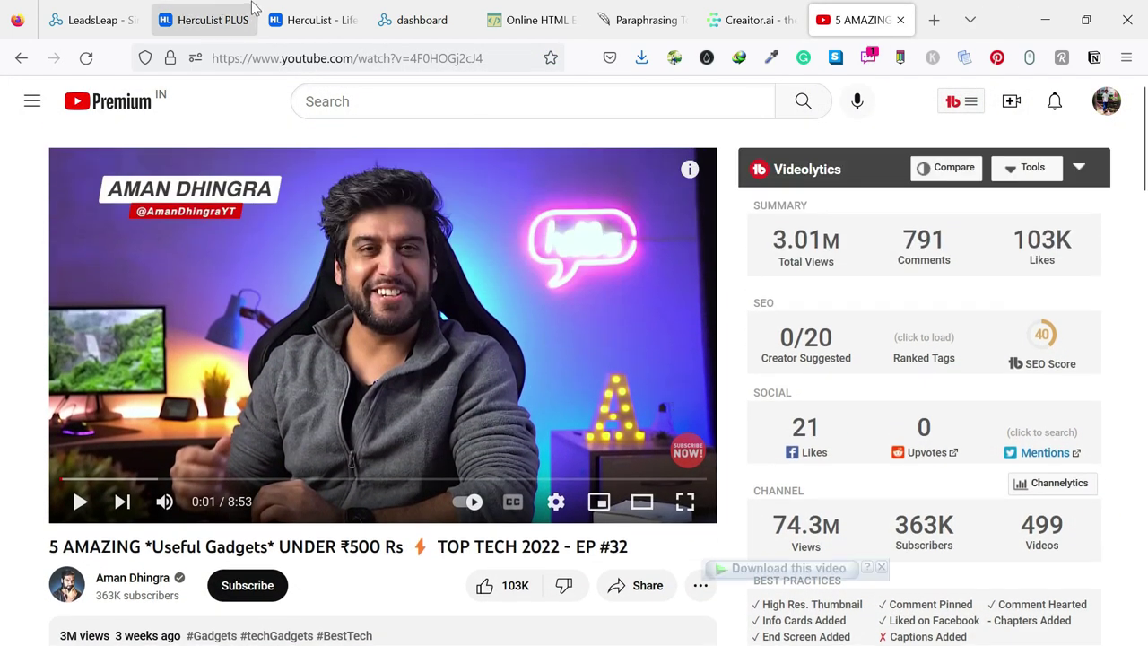
left_click(202, 16)
key("ctrl+9")
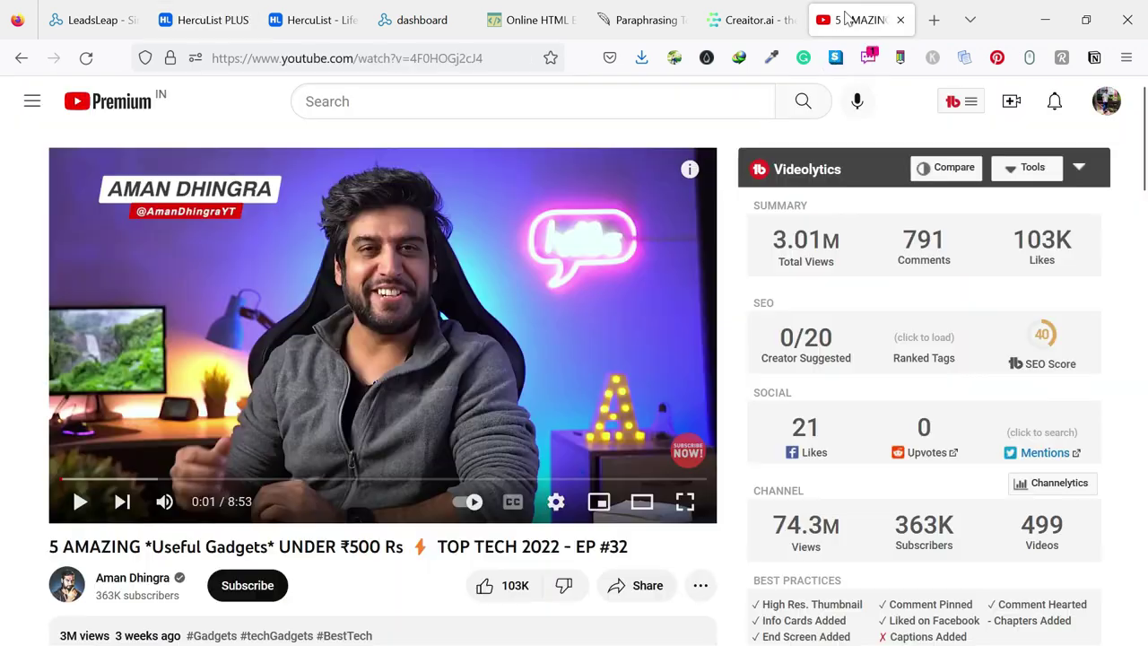
left_click(202, 19)
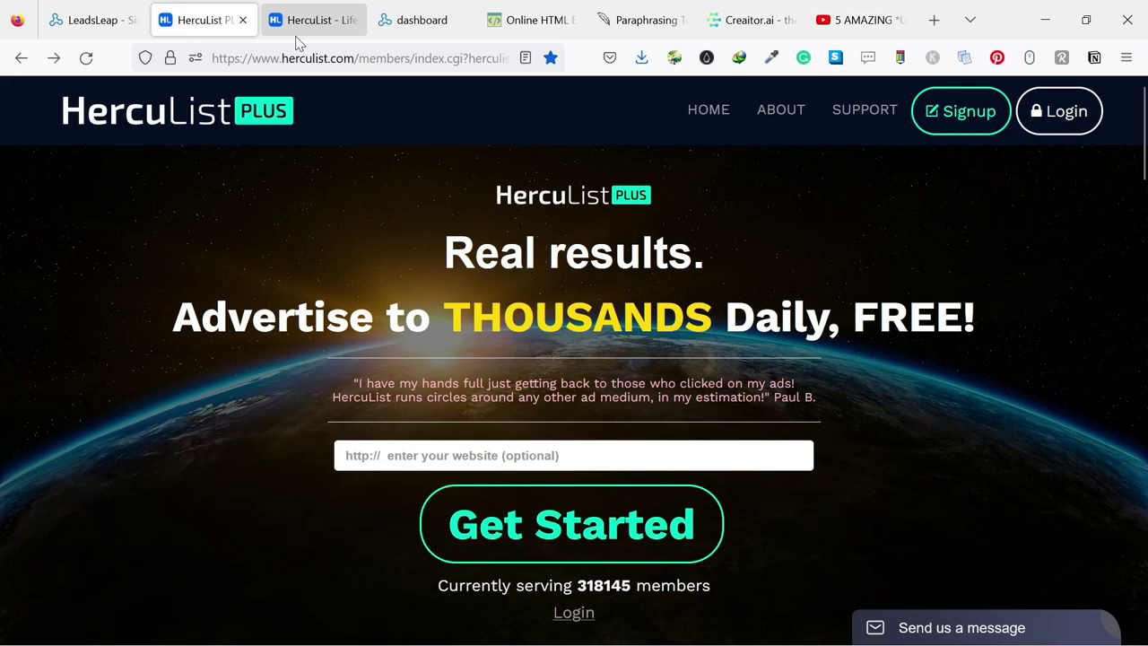
Open your own YouTube channel, pause its featured HercuList video, and return to HercuList PLUS.
left_click(852, 19)
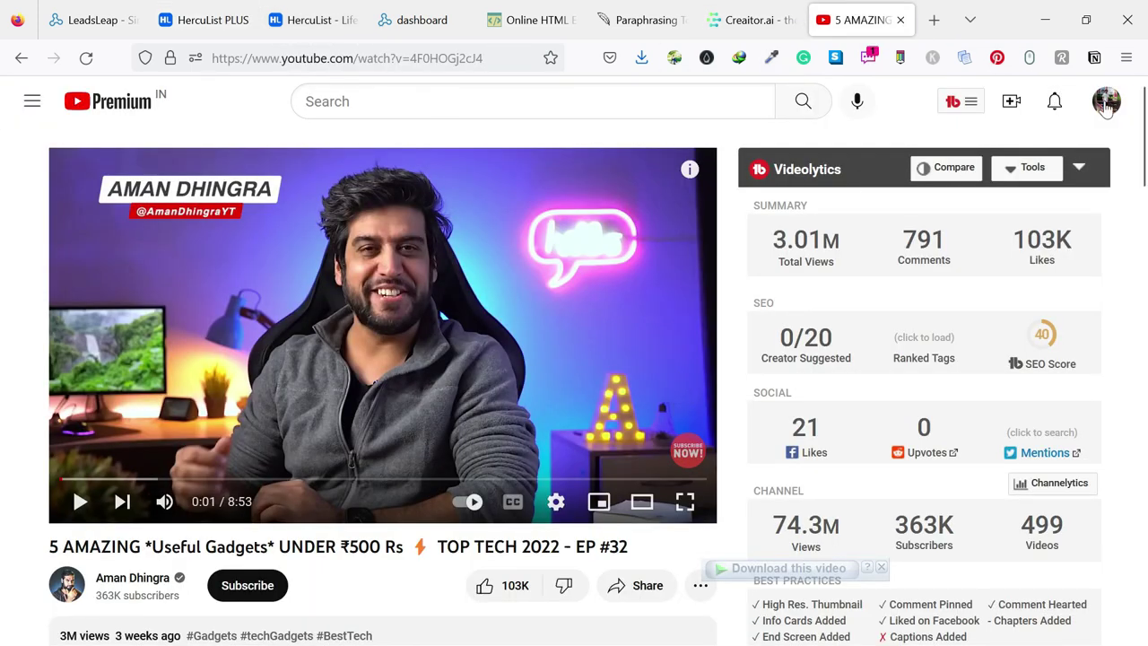
left_click(1106, 101)
left_click(904, 212)
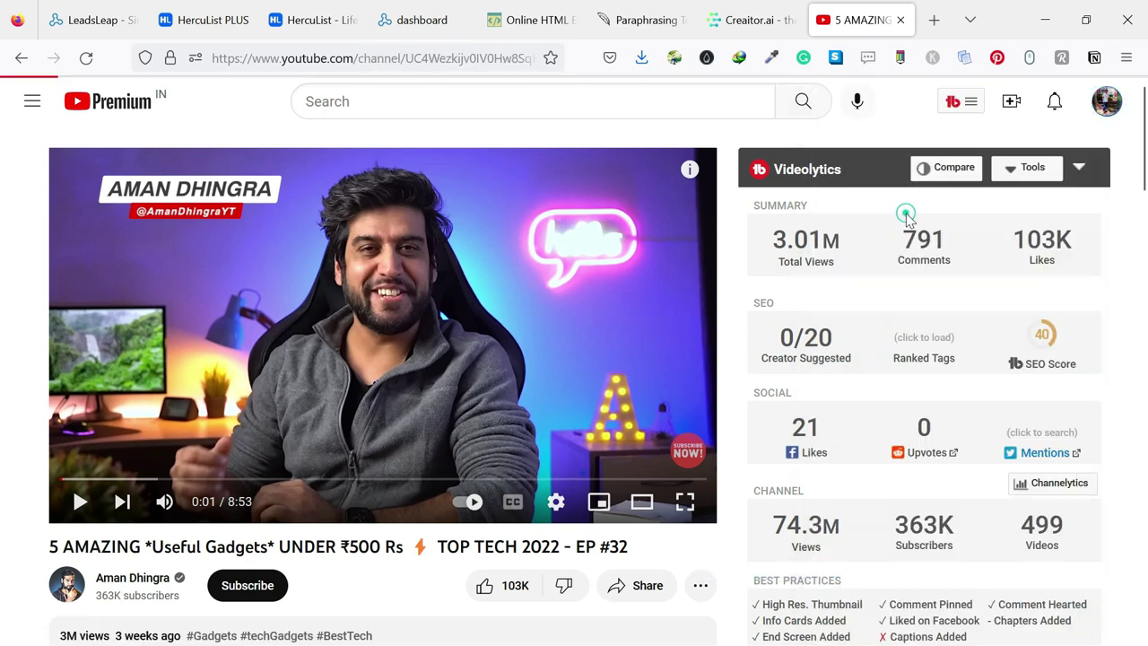
scroll(433, 393, "down", 2)
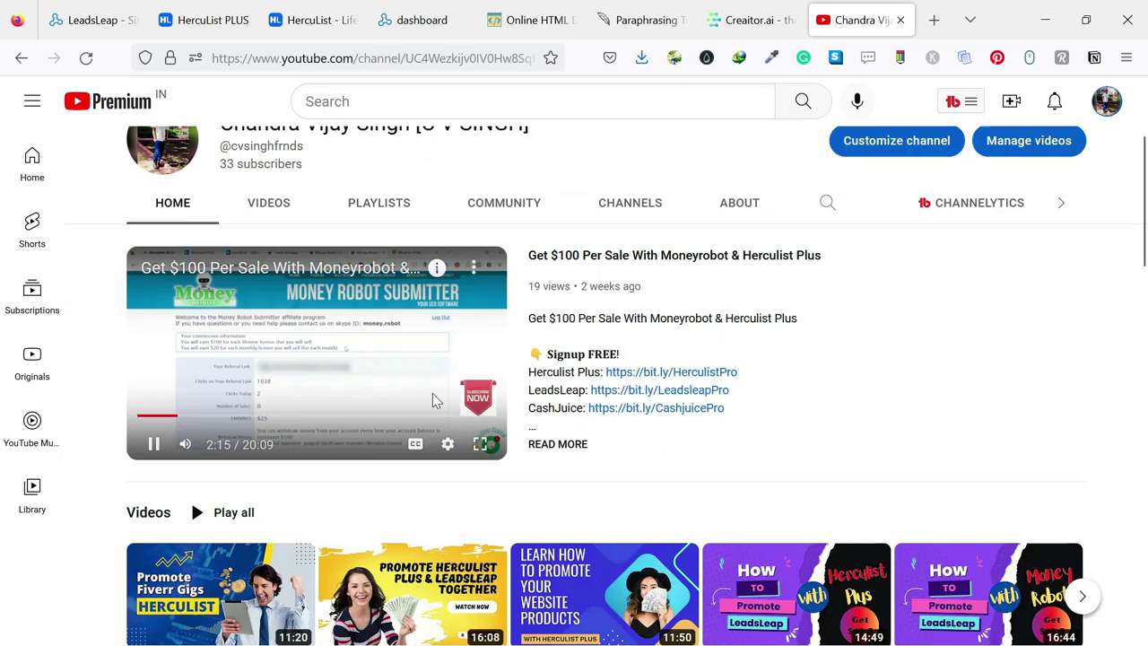
scroll(243, 317, "down", 2)
left_click(151, 294)
mouse_move(412, 592)
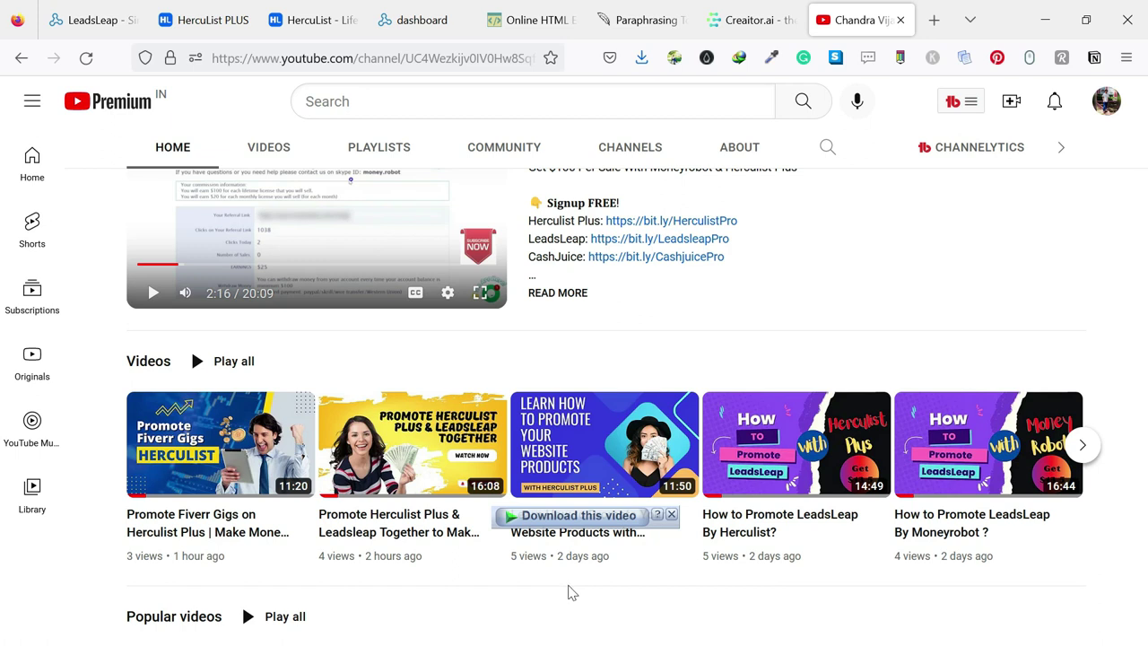
left_click(204, 13)
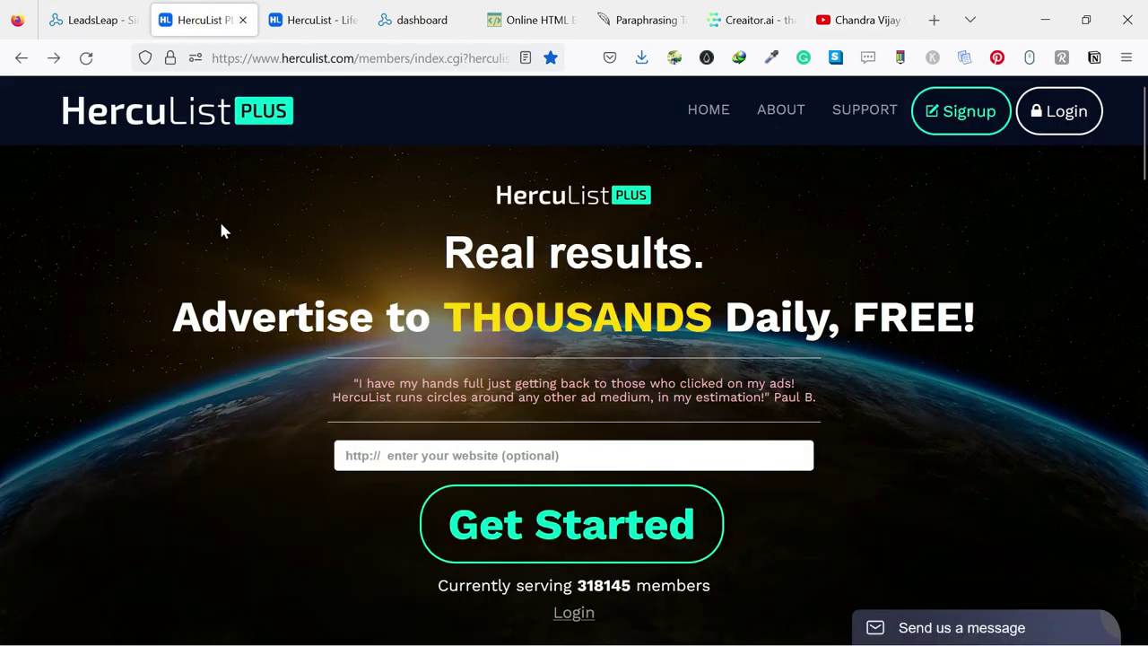
Scroll over the HercuList PLUS landing page and its Get Started offer.
scroll(266, 234, "down", 2)
scroll(1051, 217, "up", 2)
Reach the HercuList members dashboard, dismiss the download prompt, and load the Submit Ad page.
left_click(301, 7)
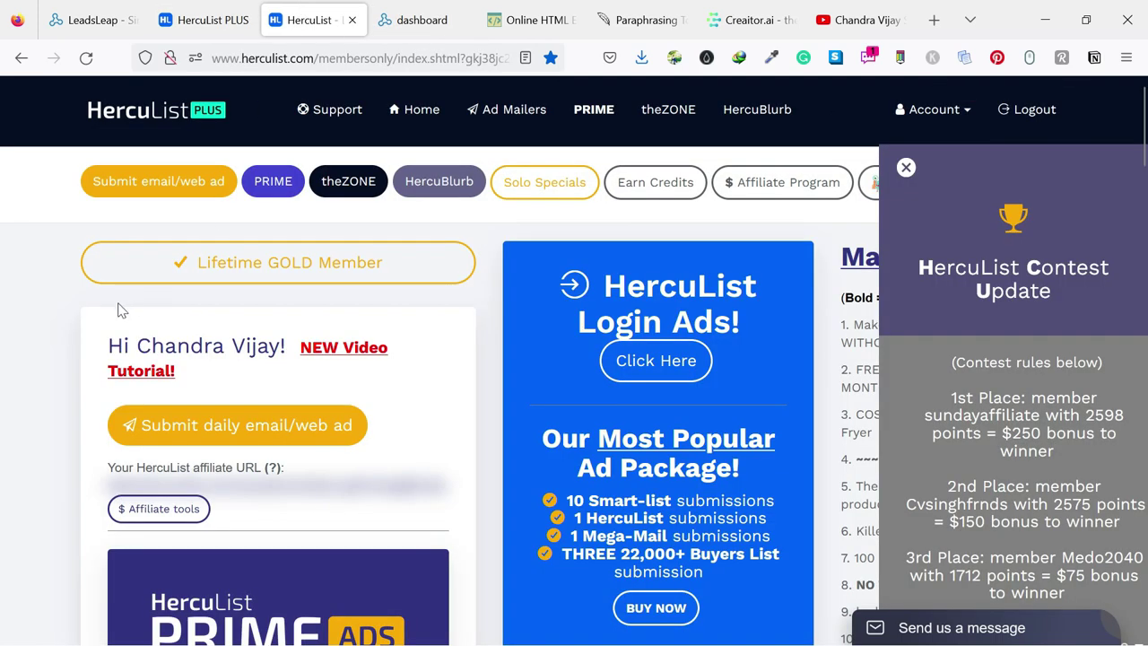
left_click(202, 20)
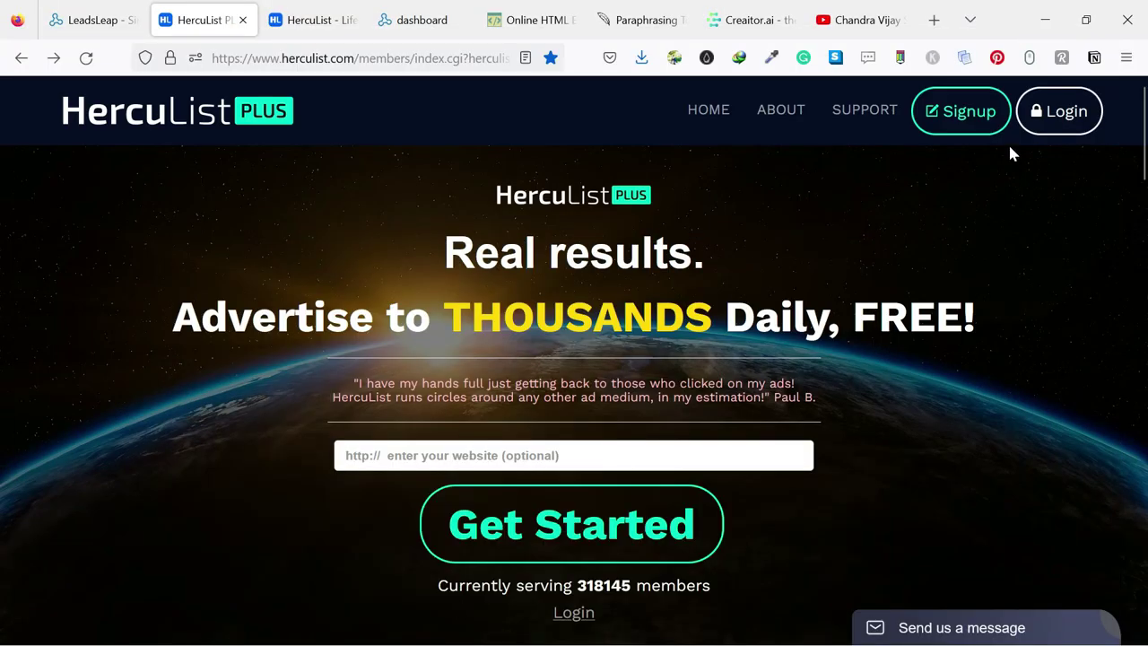
left_click(309, 20)
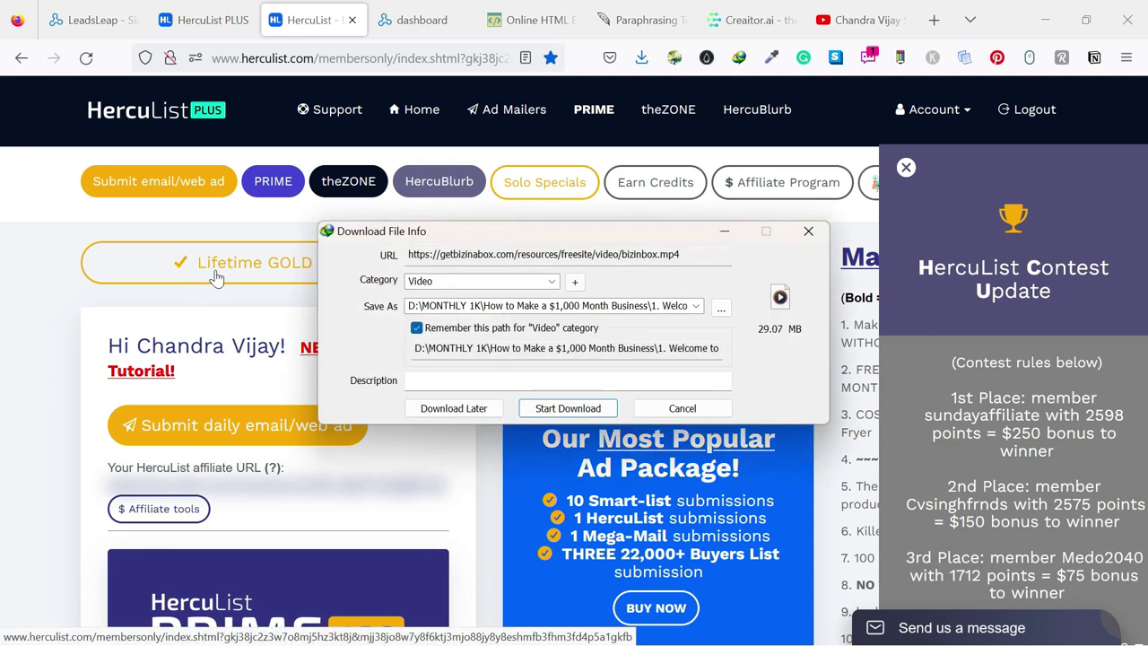
left_click(681, 408)
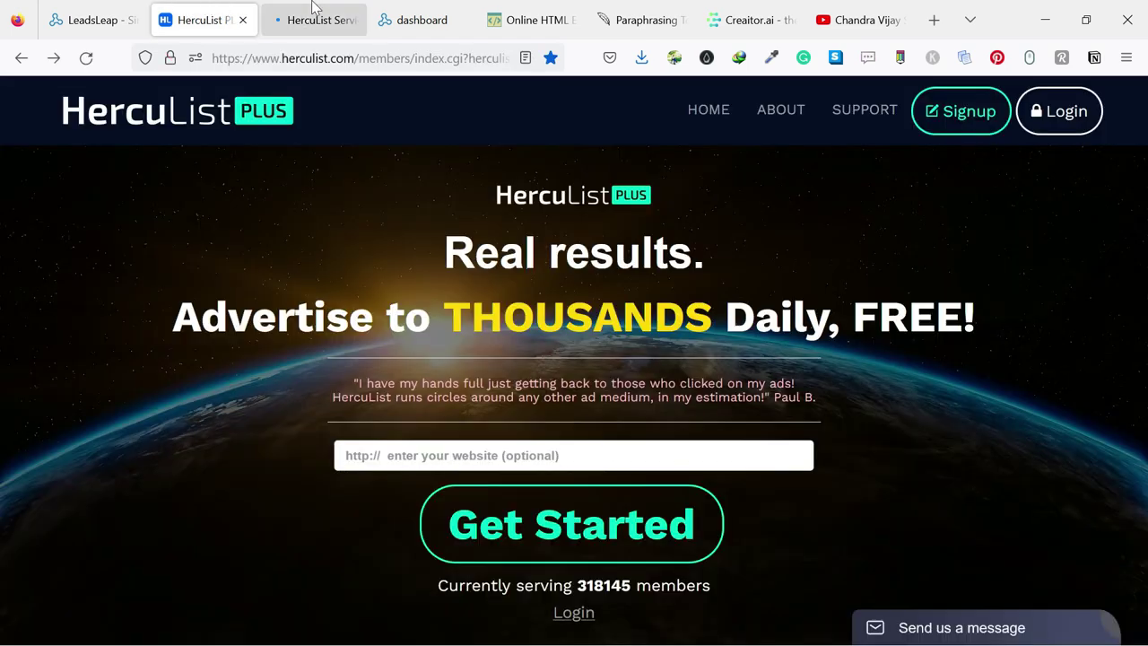
left_click(325, 7)
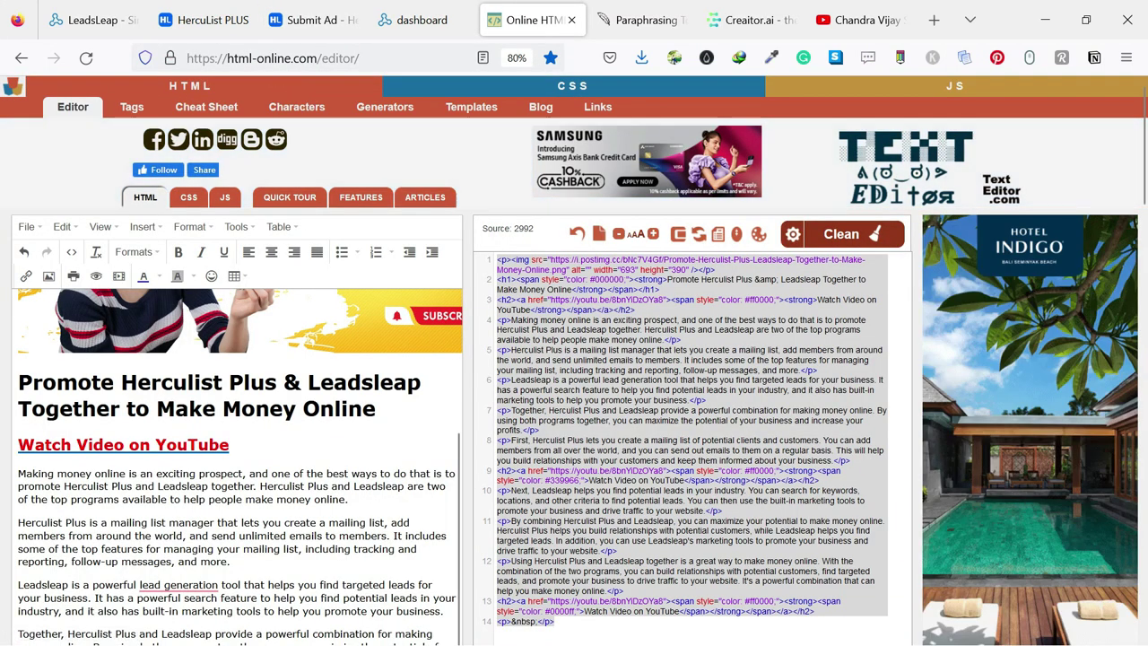
Switch the Regular Mailer's first ad body format from Plain Text to HTML.
scroll(358, 430, "up", 5)
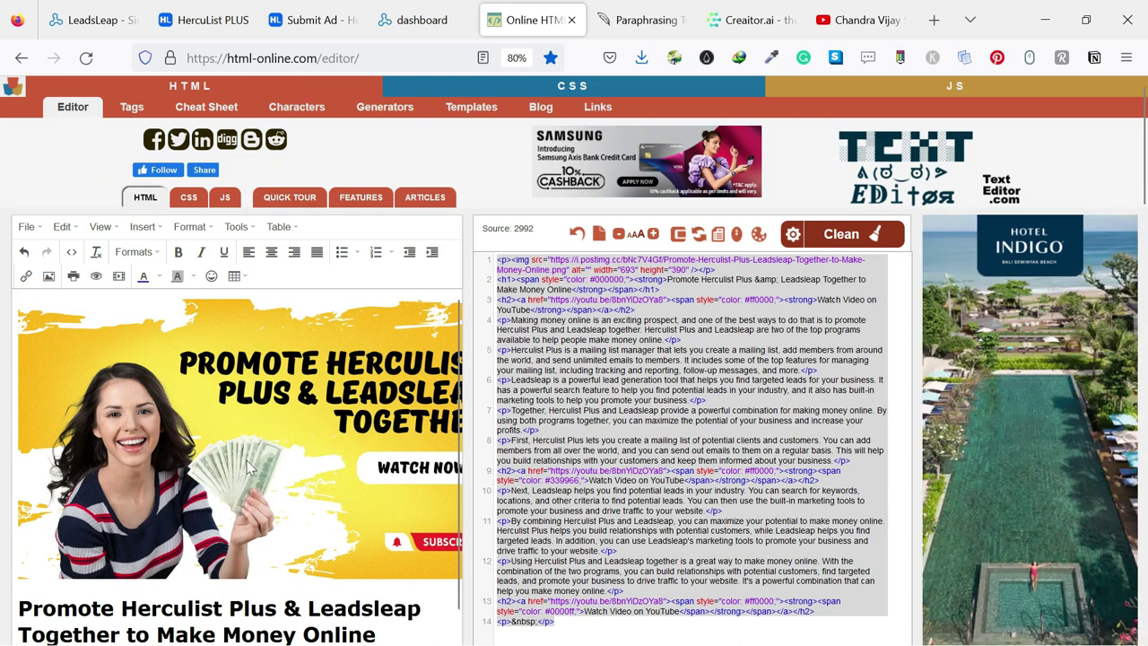
scroll(250, 466, "down", 1)
scroll(249, 466, "down", 1)
scroll(179, 462, "down", 1)
scroll(65, 459, "down", 2)
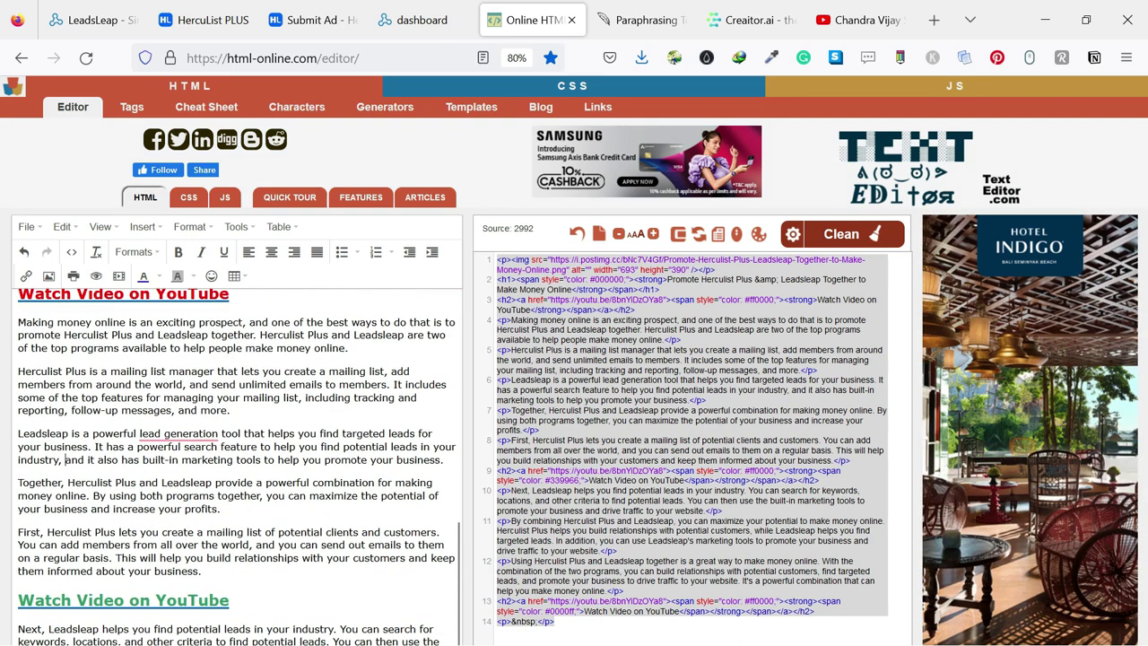
scroll(64, 460, "down", 5)
left_click(205, 20)
left_click(312, 11)
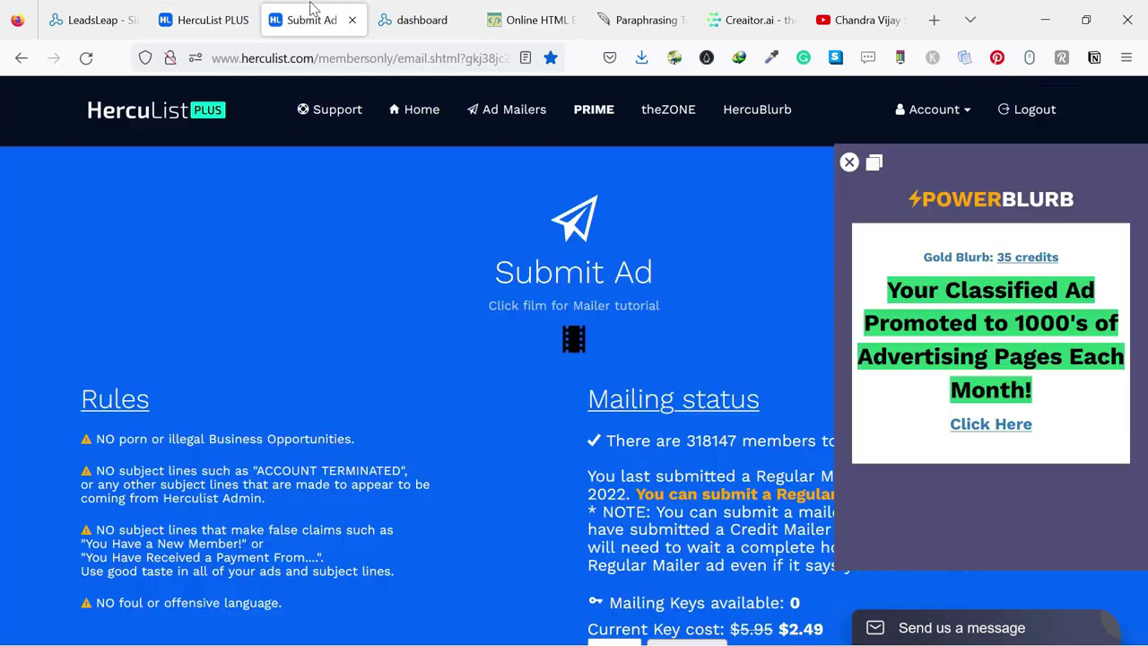
scroll(366, 278, "down", 5)
scroll(302, 328, "down", 4)
scroll(302, 324, "down", 3)
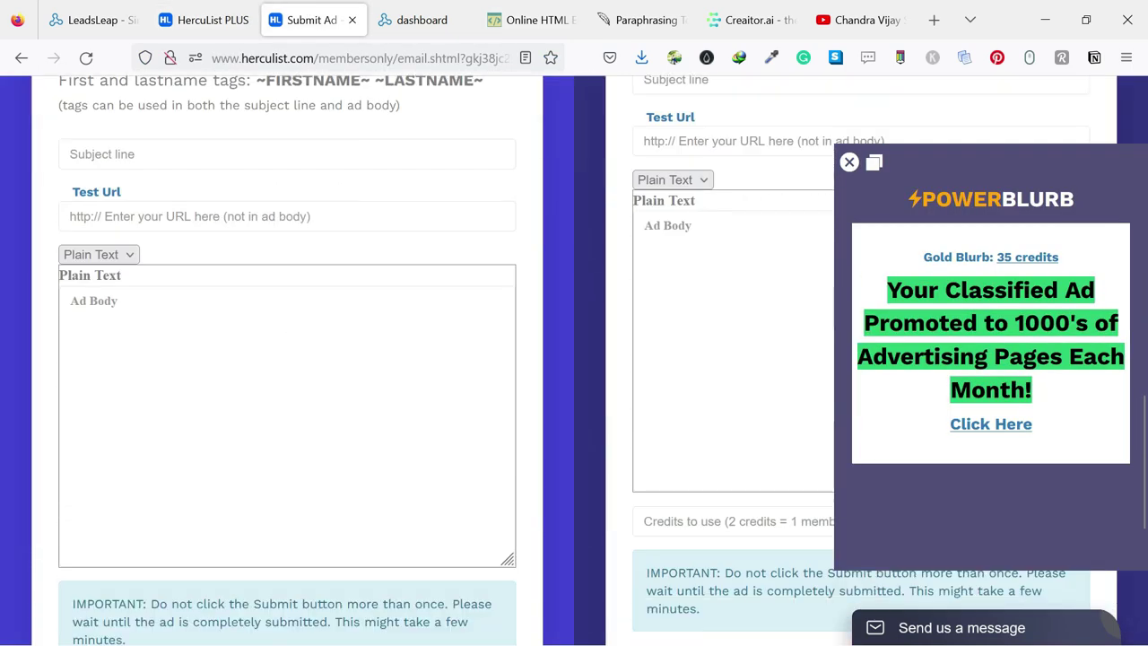
left_click(98, 254)
left_click(94, 299)
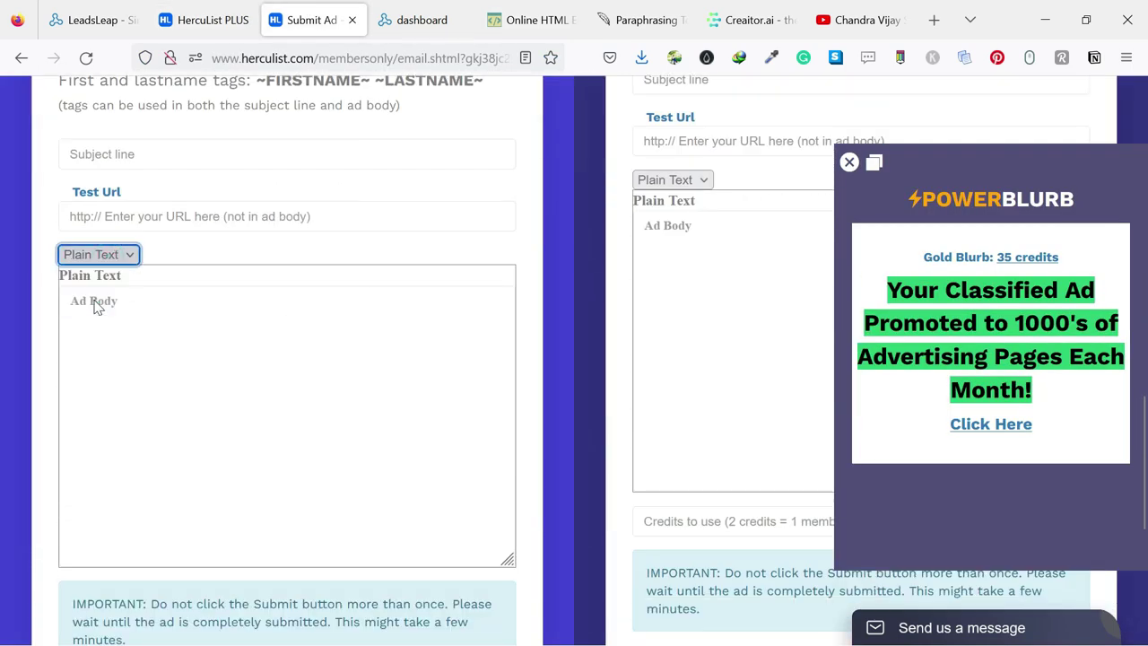
Copy the Online HTML Editor's address into a new browser tab.
left_click(538, 10)
scroll(400, 269, "up", 10)
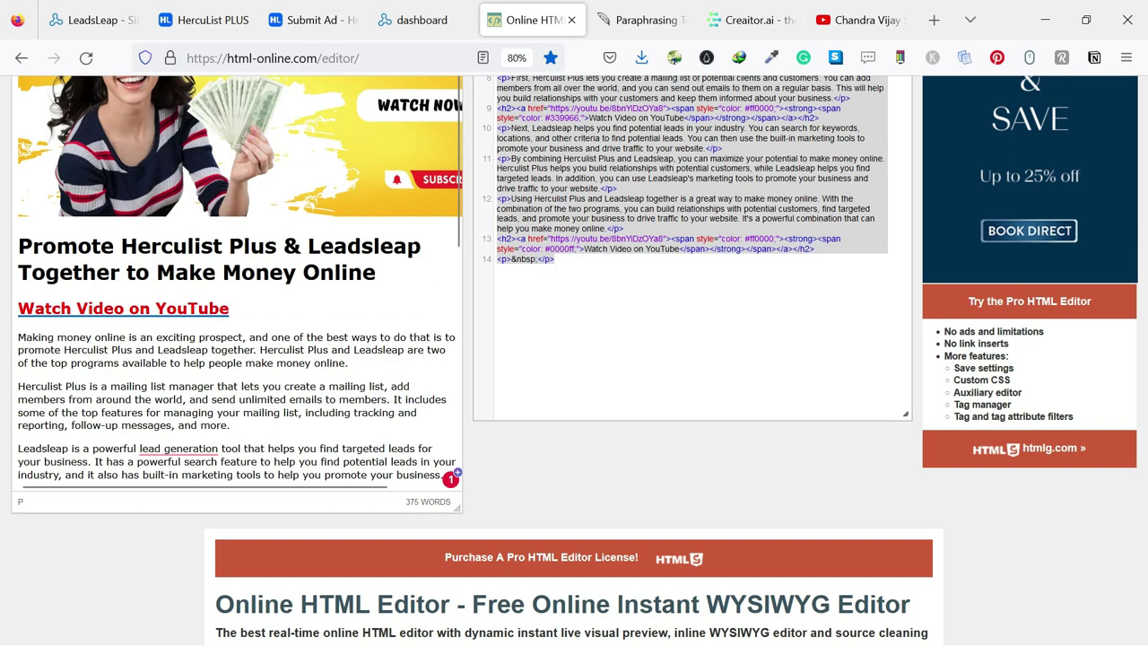
scroll(399, 217, "up", 3)
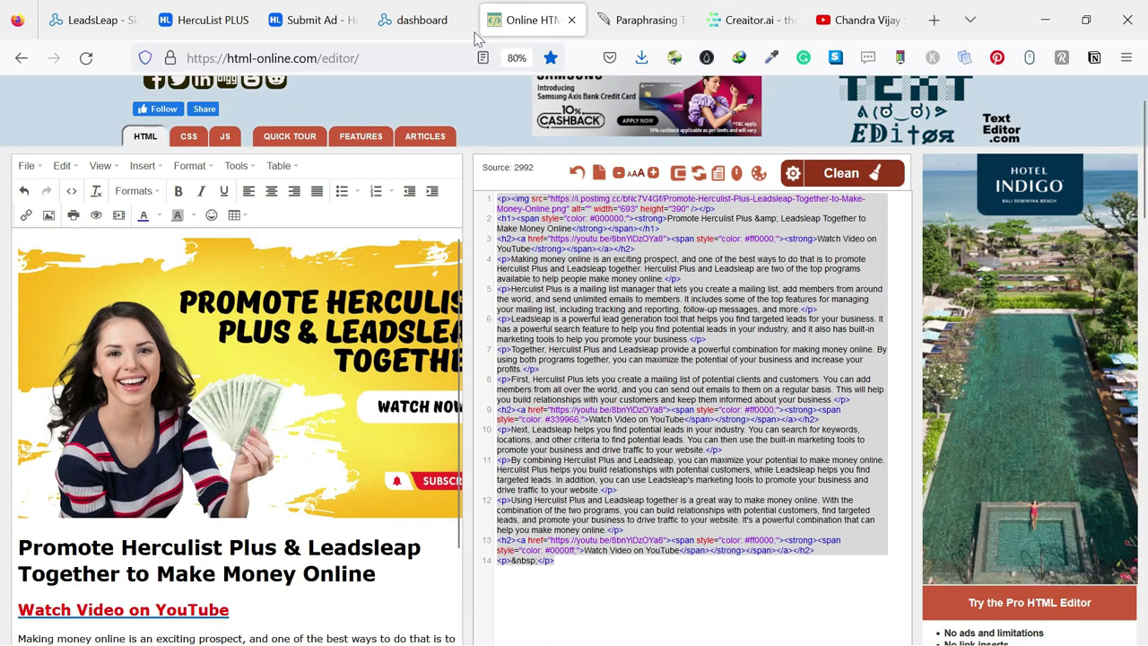
left_click(356, 55)
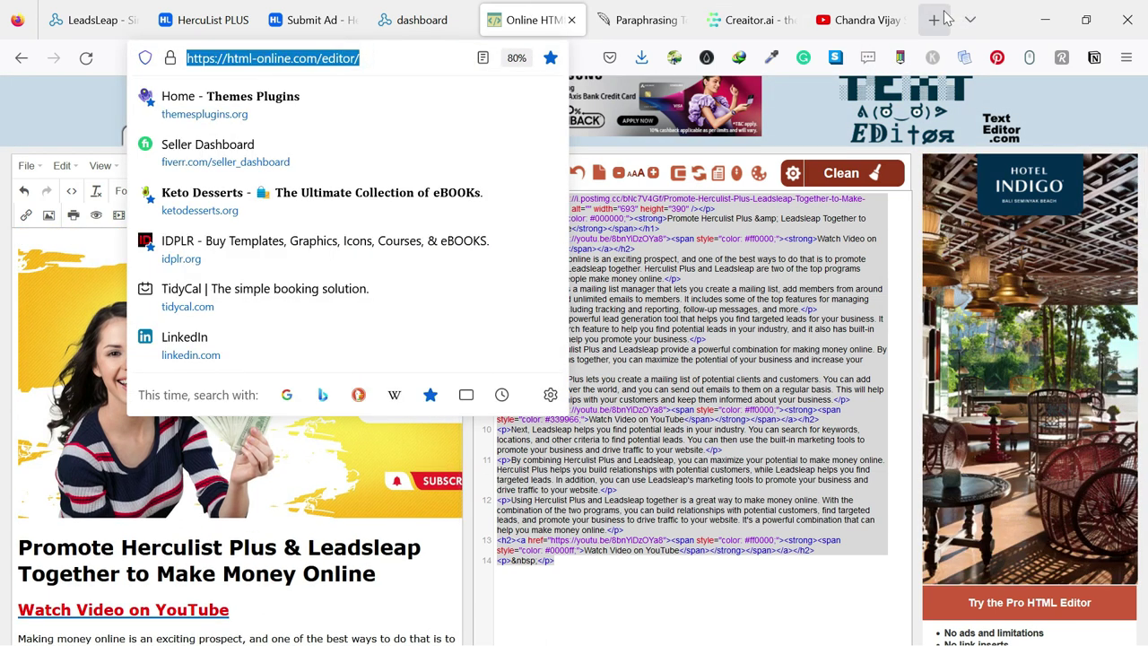
left_click(933, 19)
type("https://html-online.com/editor/")
Load the empty editor, raise its Insert image dialog, and start another new tab.
key("Return")
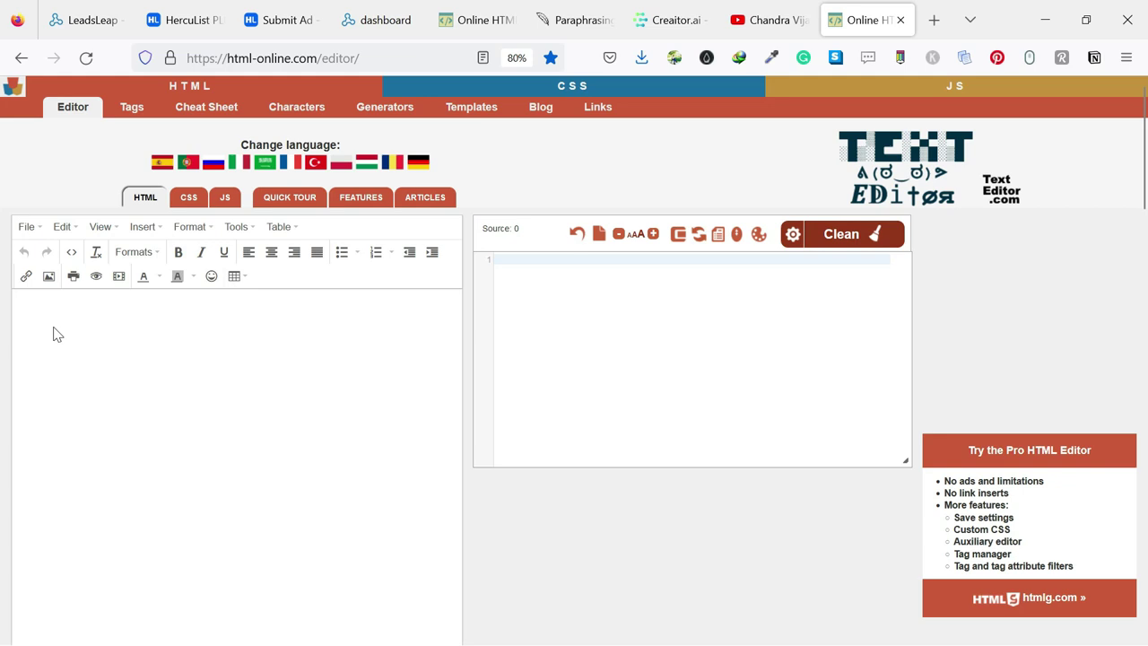
left_click(47, 276)
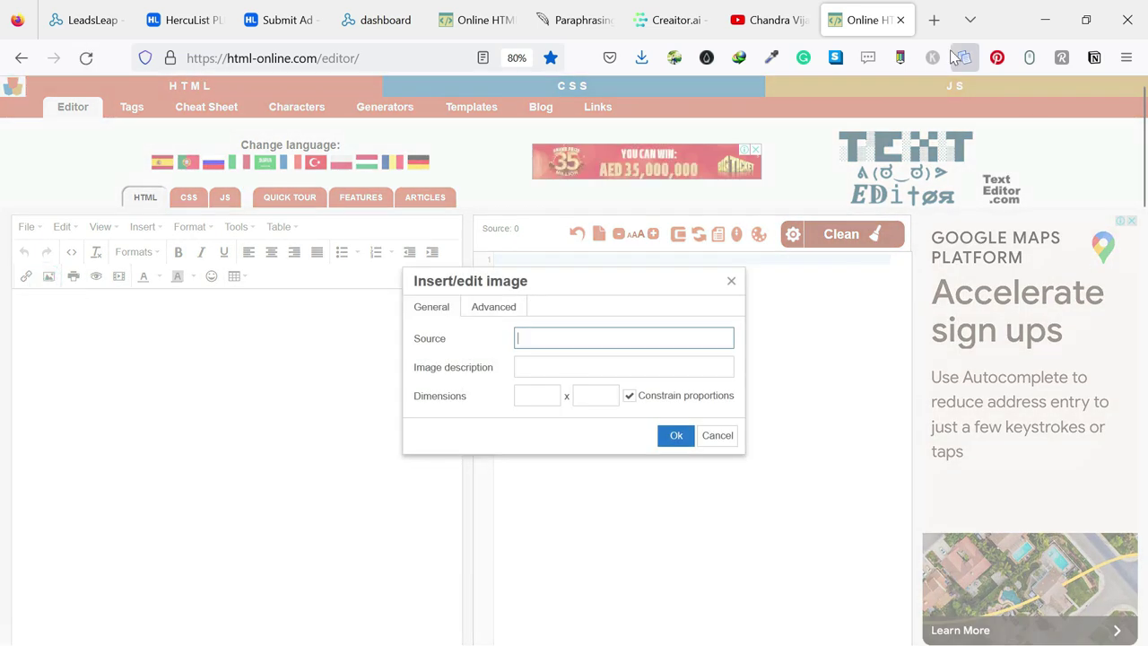
left_click(934, 20)
Go to postimg.cc and open My images.
type("postimg.cc/")
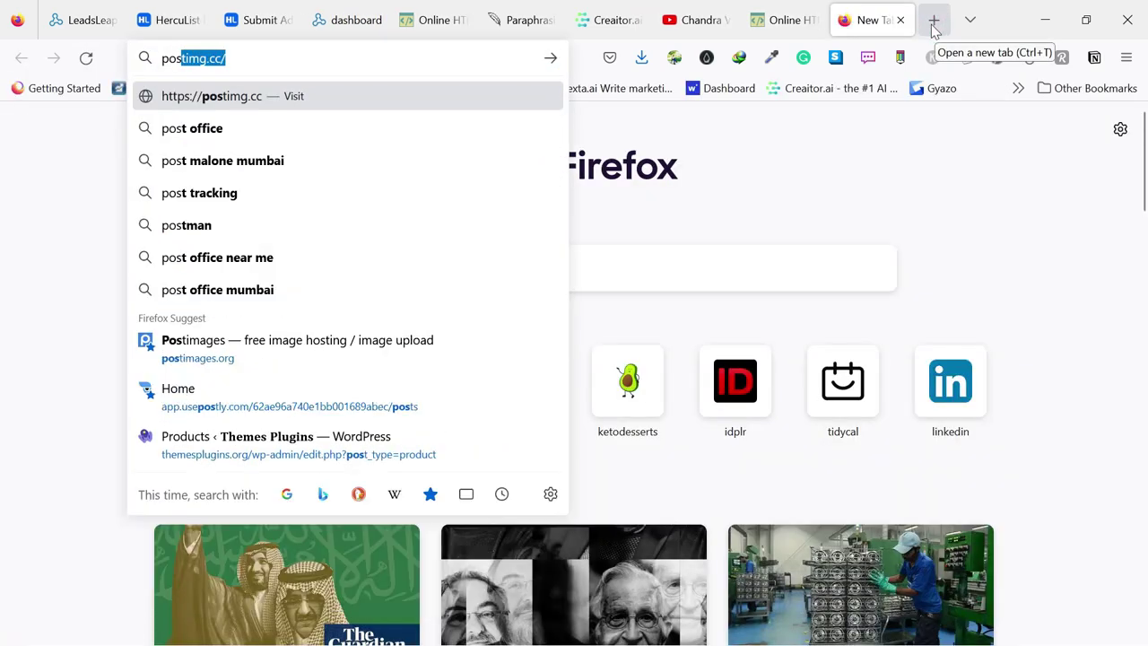
left_click(222, 359)
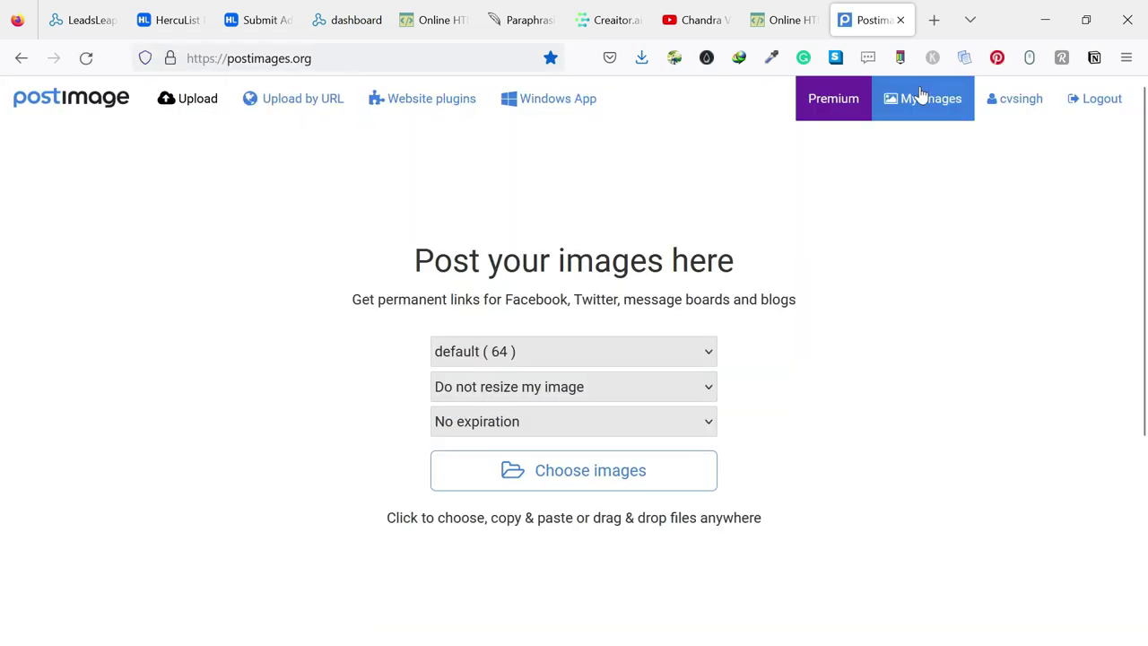
left_click(930, 102)
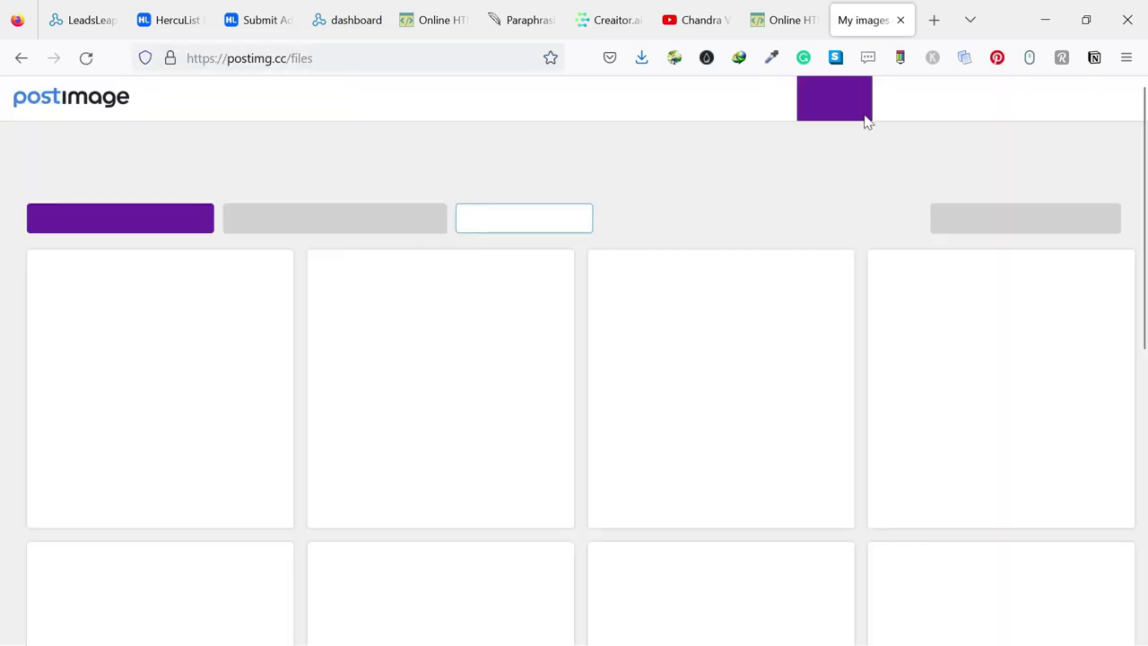
scroll(332, 404, "down", 3)
scroll(332, 404, "down", 3)
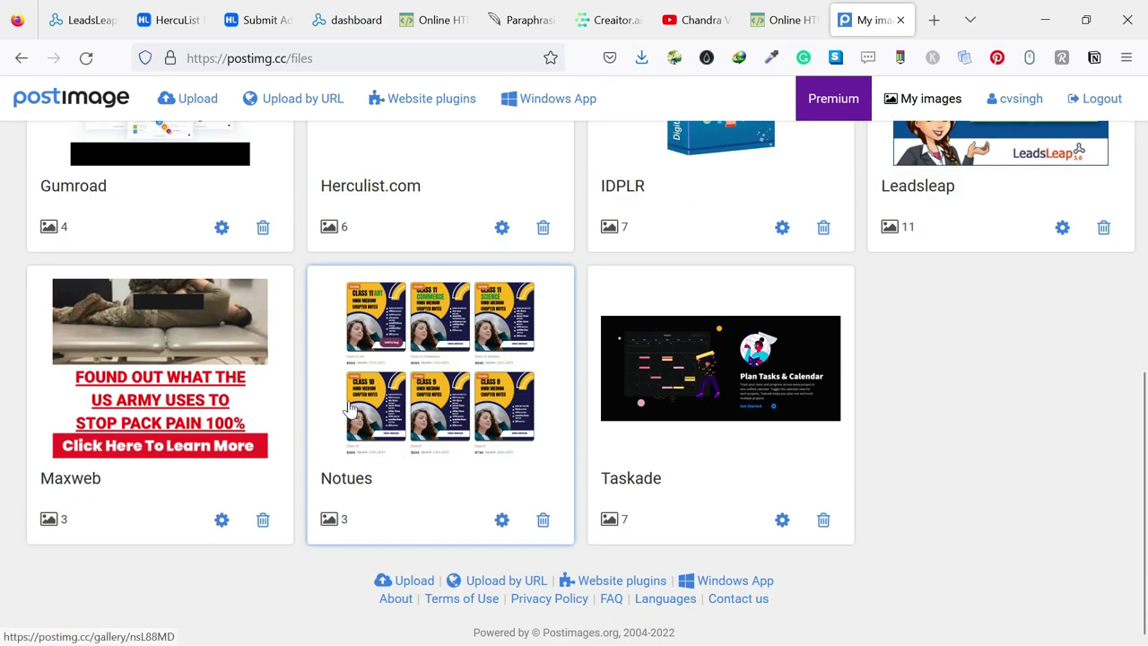
scroll(928, 405, "up", 2)
scroll(784, 410, "up", 1)
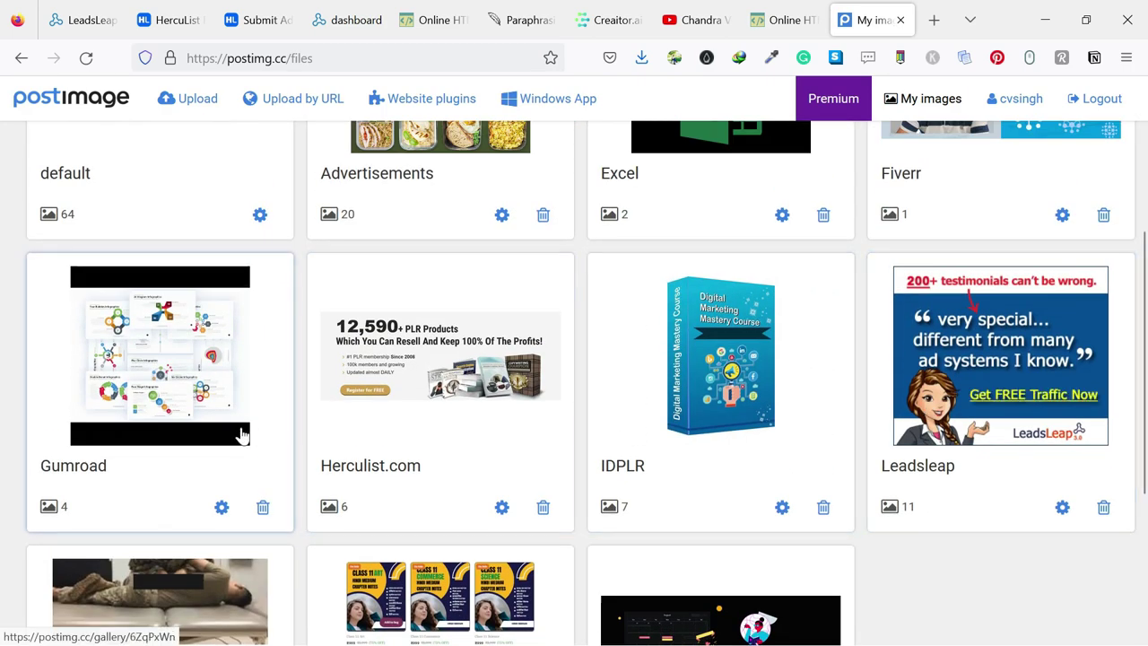
scroll(240, 436, "up", 3)
Copy the Direct link of the Herculist Plus and LeadsLeap banner from the default gallery.
left_click(197, 357)
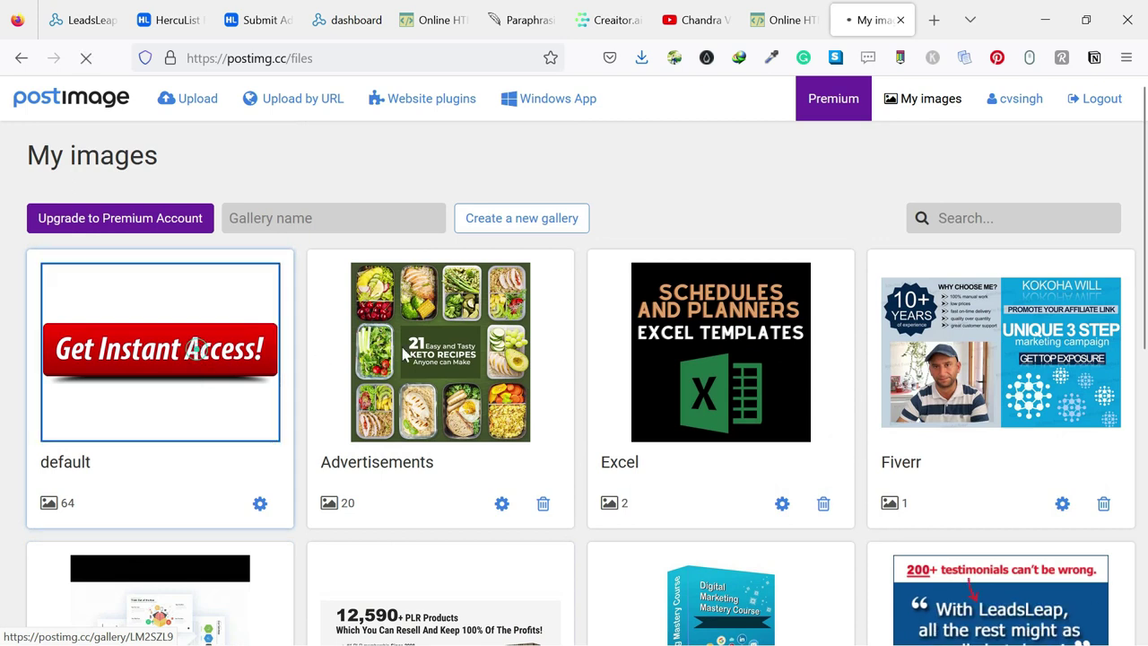
scroll(439, 365, "down", 5)
scroll(439, 365, "down", 4)
scroll(439, 366, "down", 1)
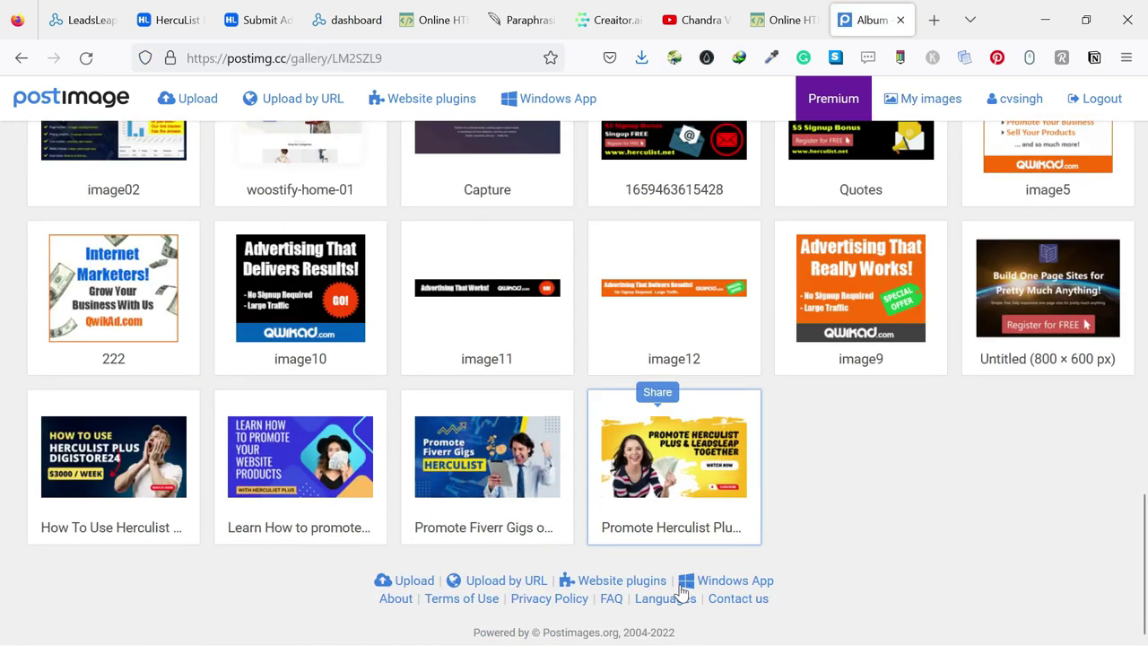
left_click(659, 424)
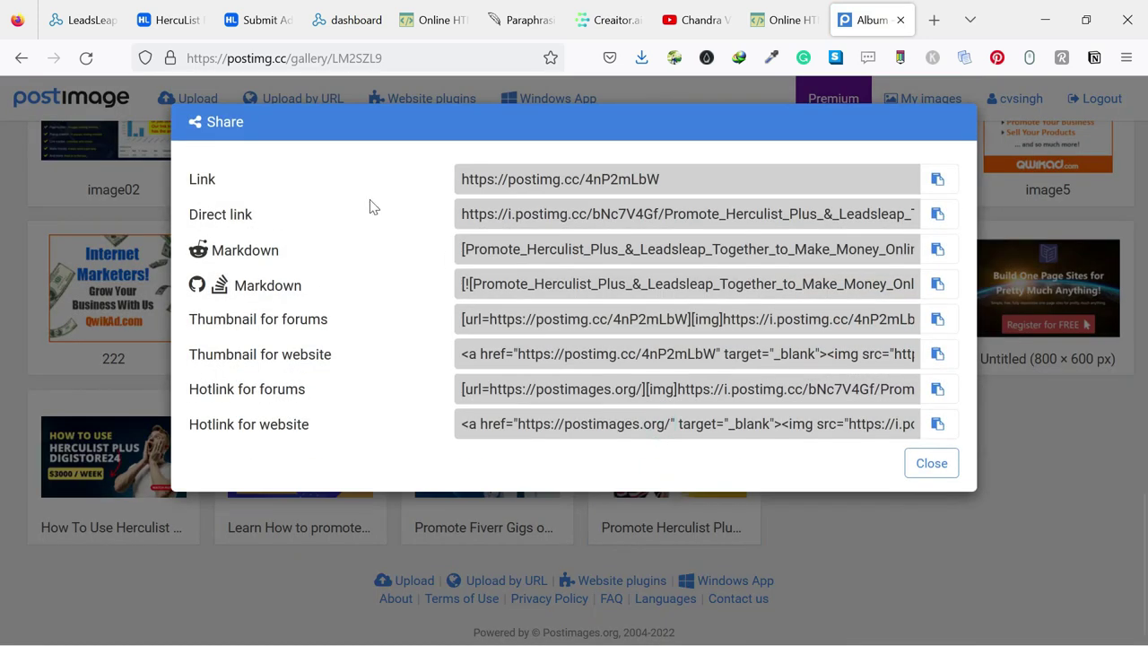
left_click(937, 213)
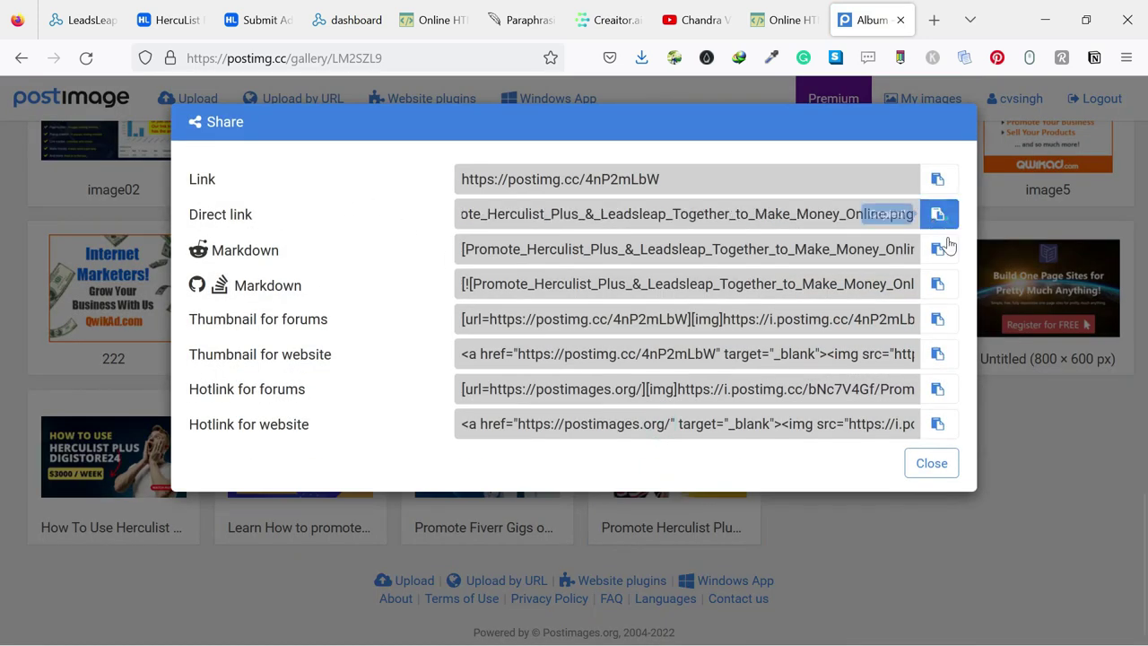
left_click(780, 20)
Insert the banner from its pasted direct link and enlarge it to 612×344 pixels.
key("ctrl+v")
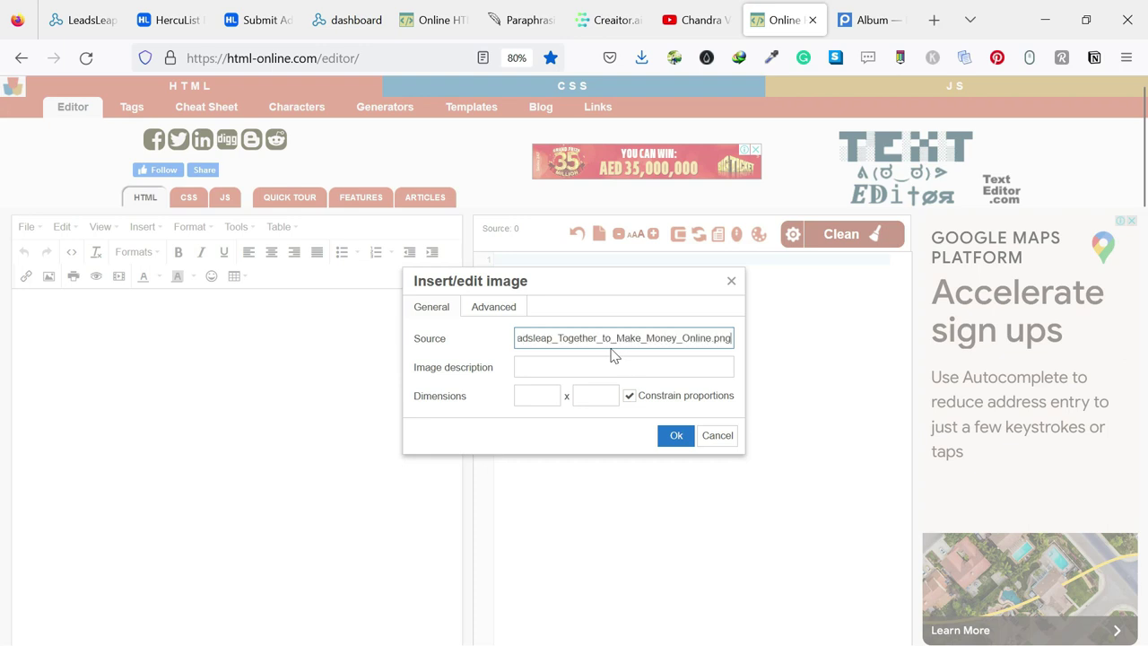
left_click(676, 435)
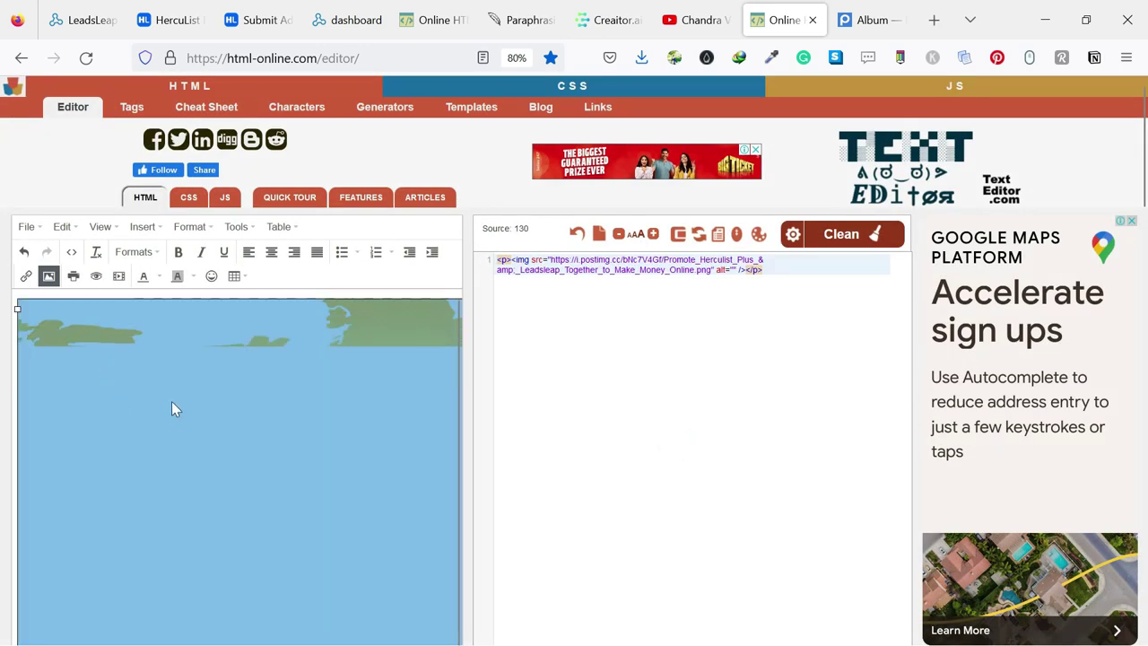
left_click_drag(79, 343, 470, 490)
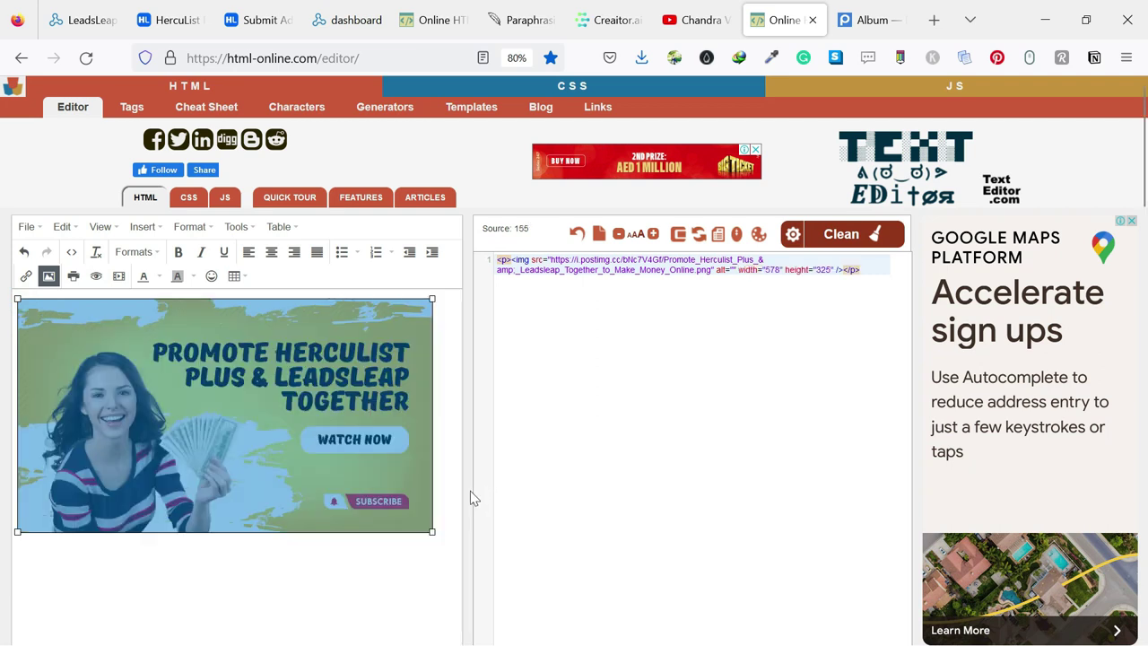
key("super+h")
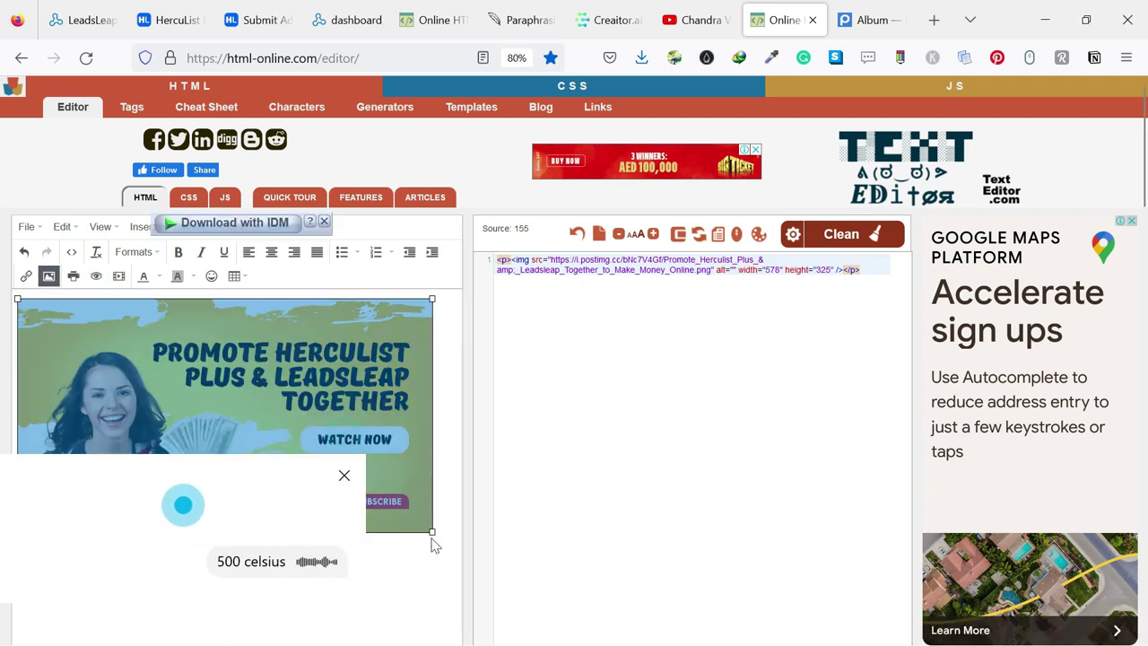
mouse_move(431, 532)
left_mouse_down()
mouse_move(456, 558)
mouse_move(457, 545)
left_mouse_up()
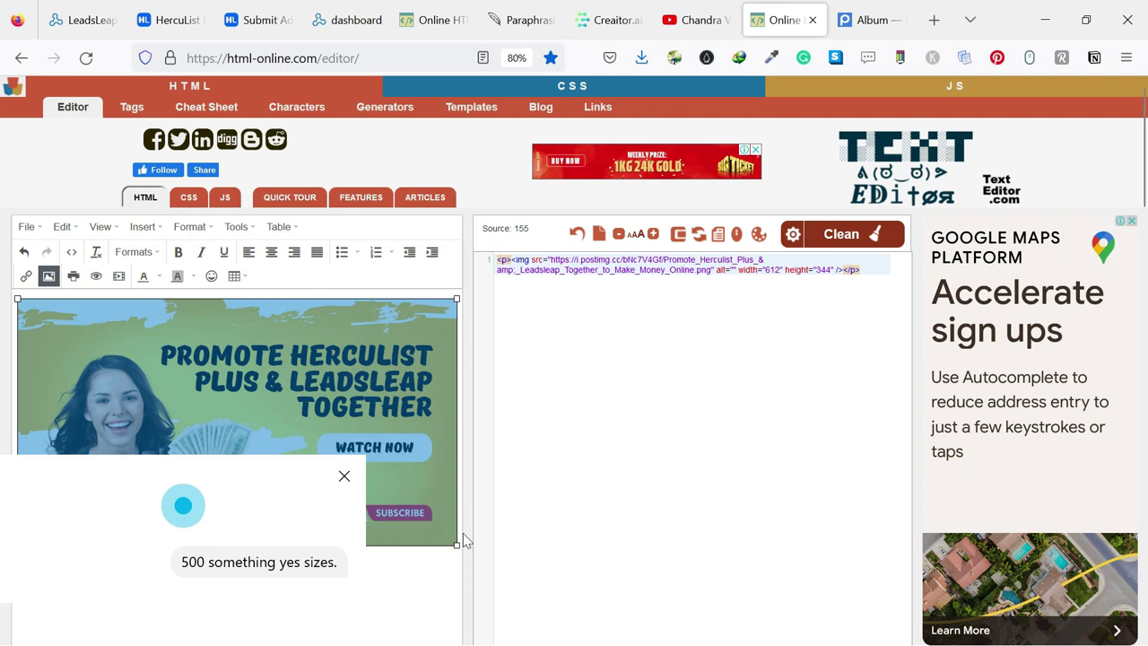
left_click(344, 346)
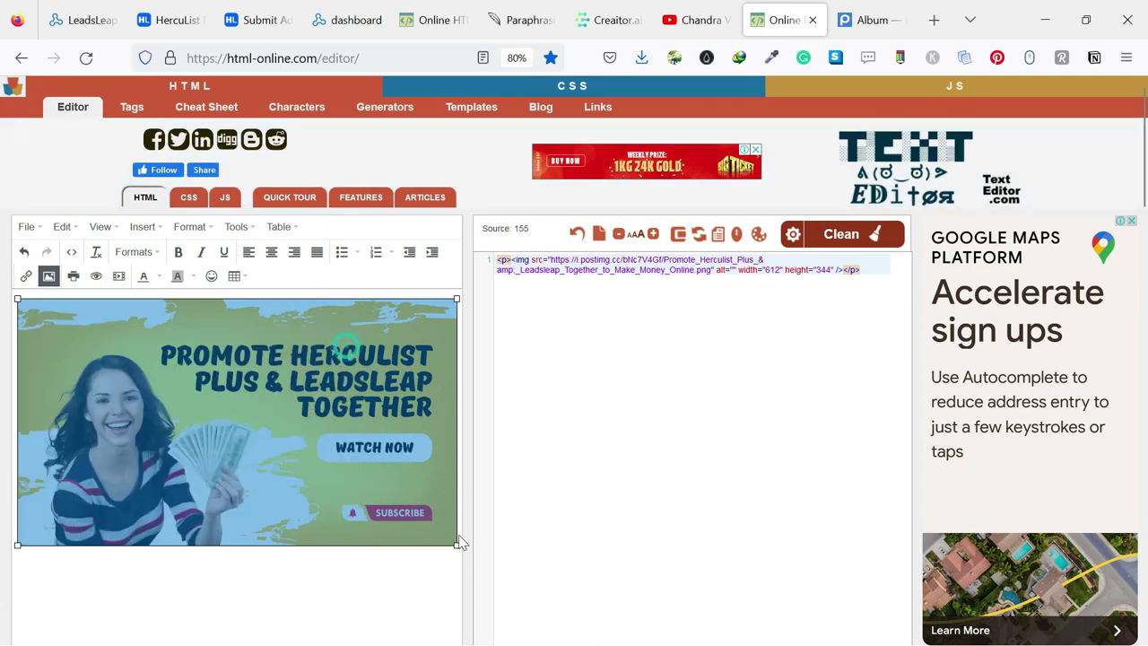
left_click(427, 571)
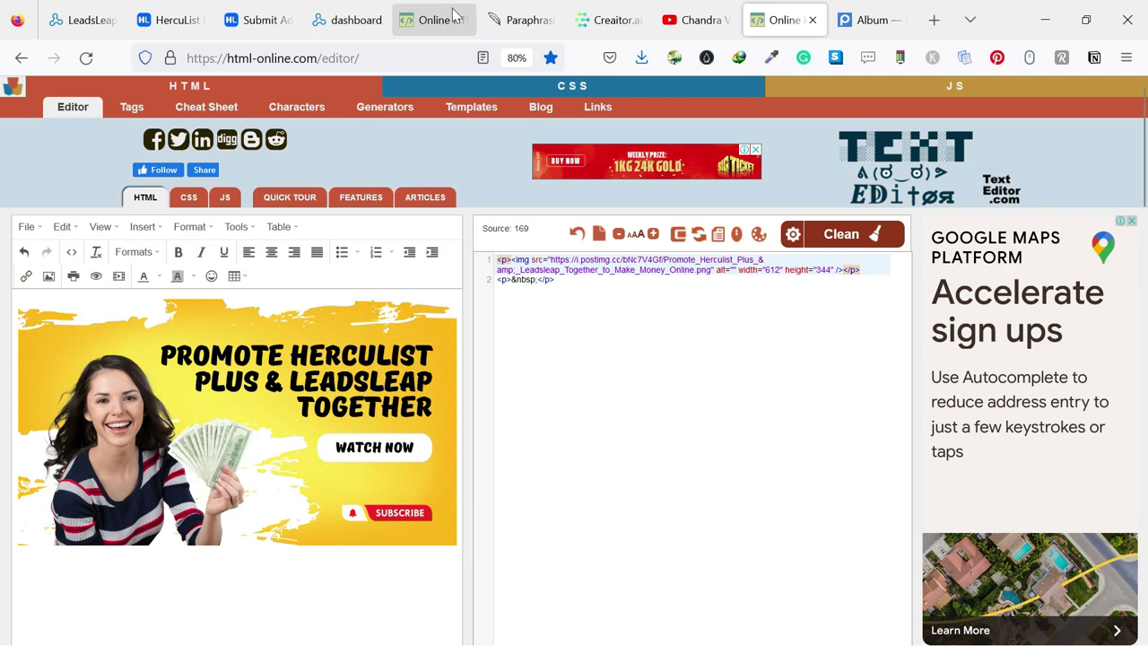
Open the Creaitor dashboard in a new tab from the AI Output page.
left_click(610, 17)
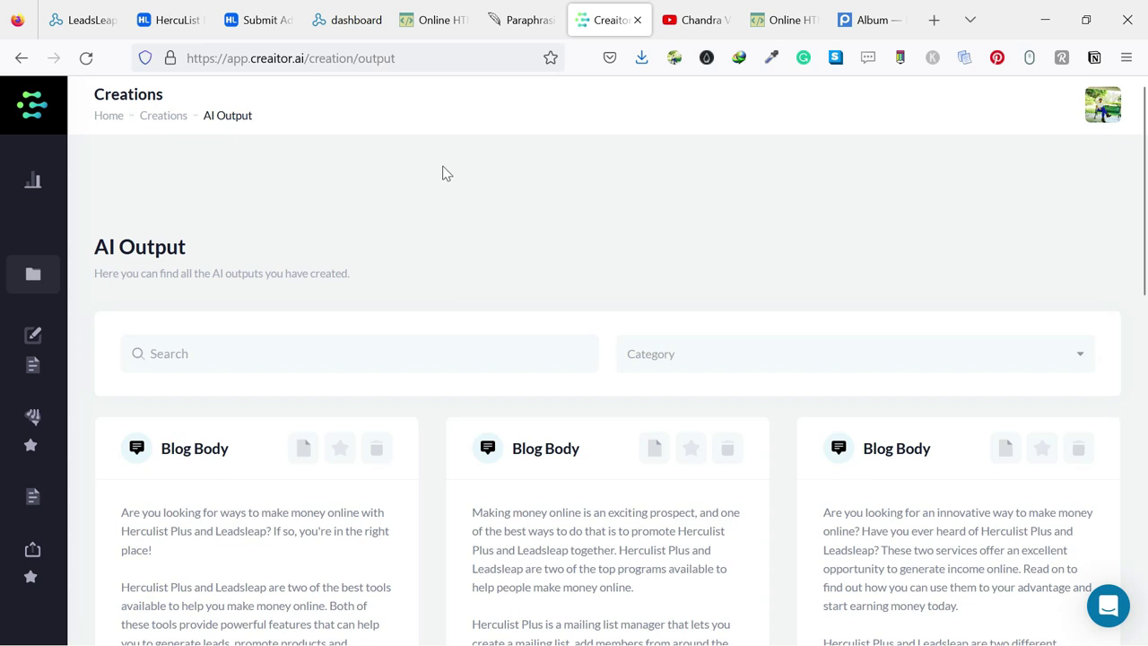
scroll(442, 172, "down", 2)
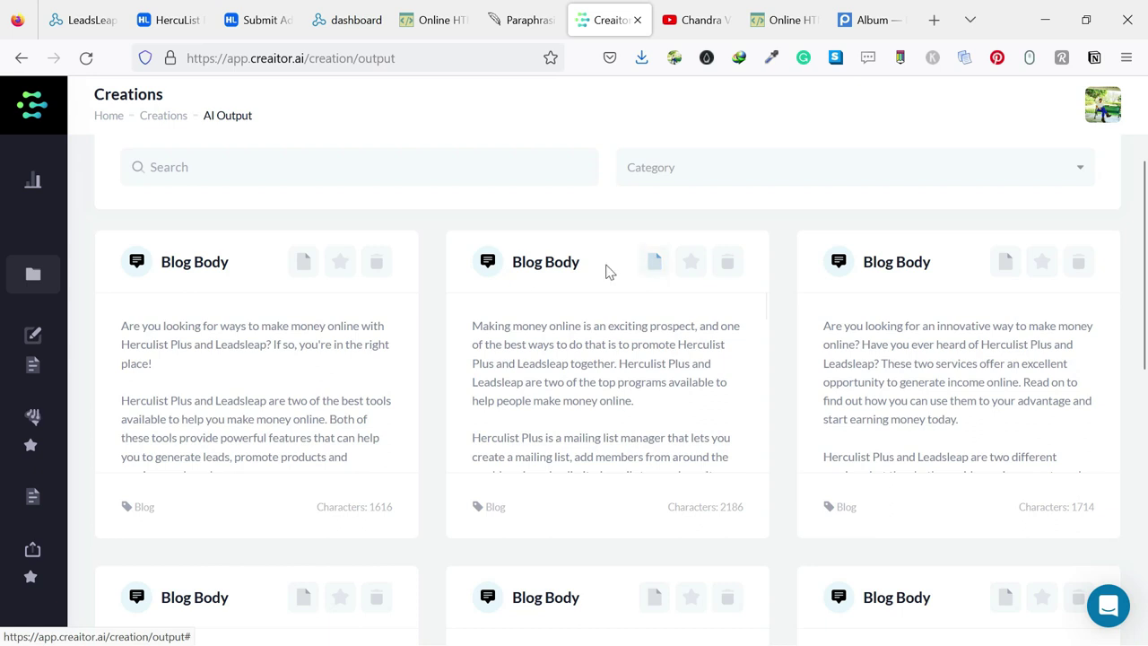
mouse_move(34, 349)
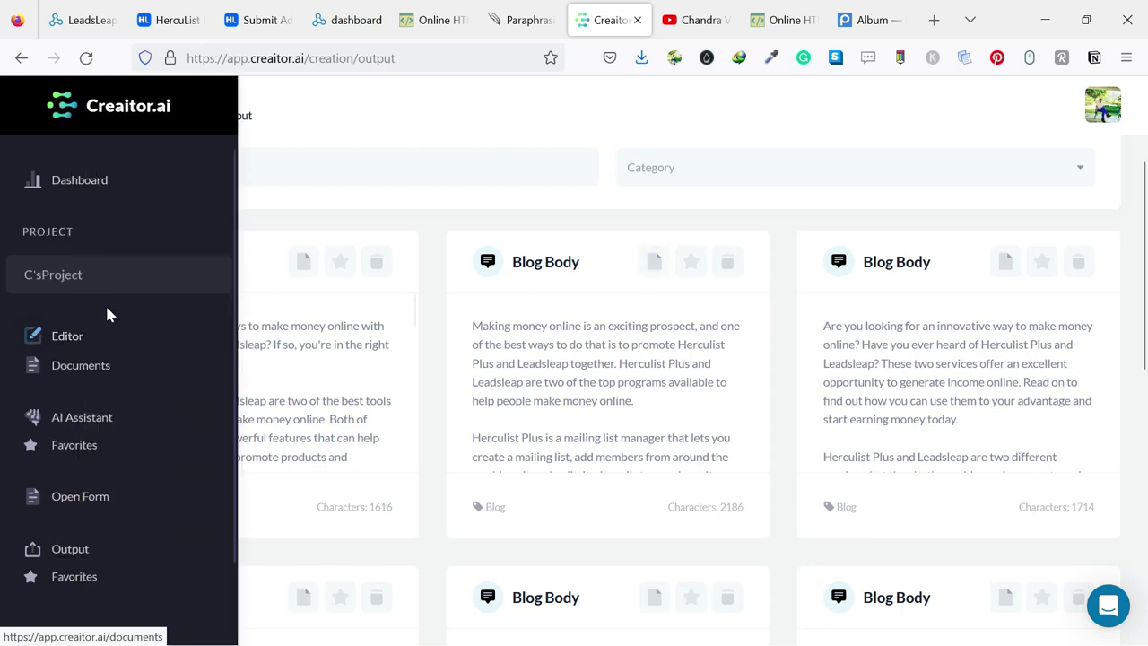
right_click(77, 181)
left_click(122, 201)
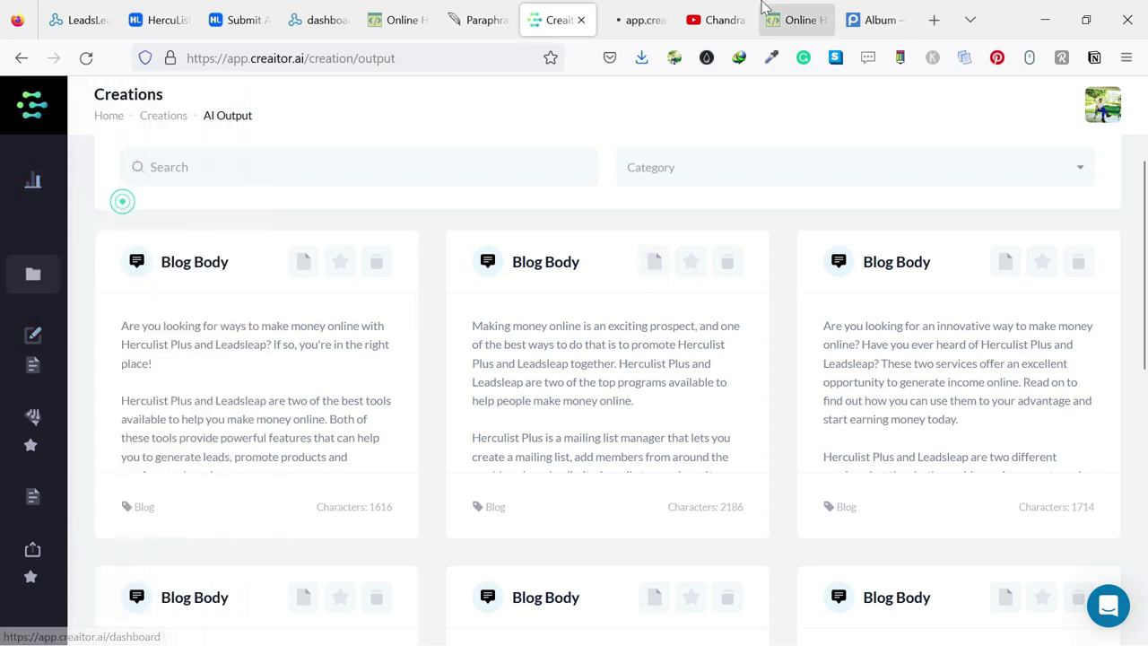
Start a new Blog Body task and focus its empty topic box.
left_click(638, 20)
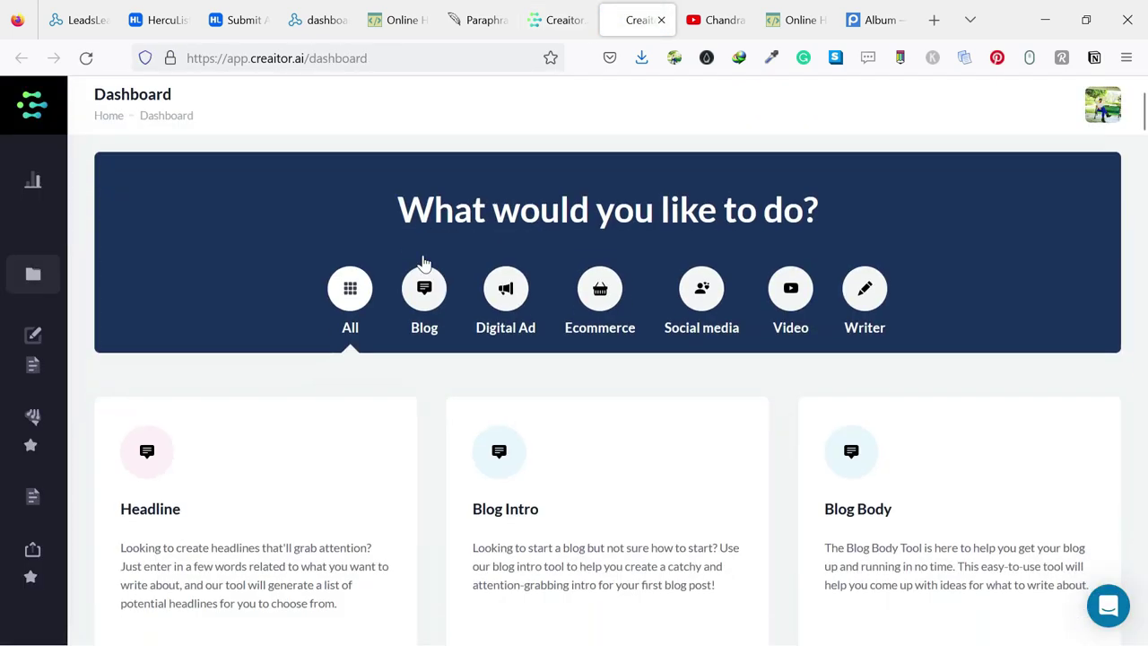
scroll(610, 296, "down", 3)
left_click(884, 273)
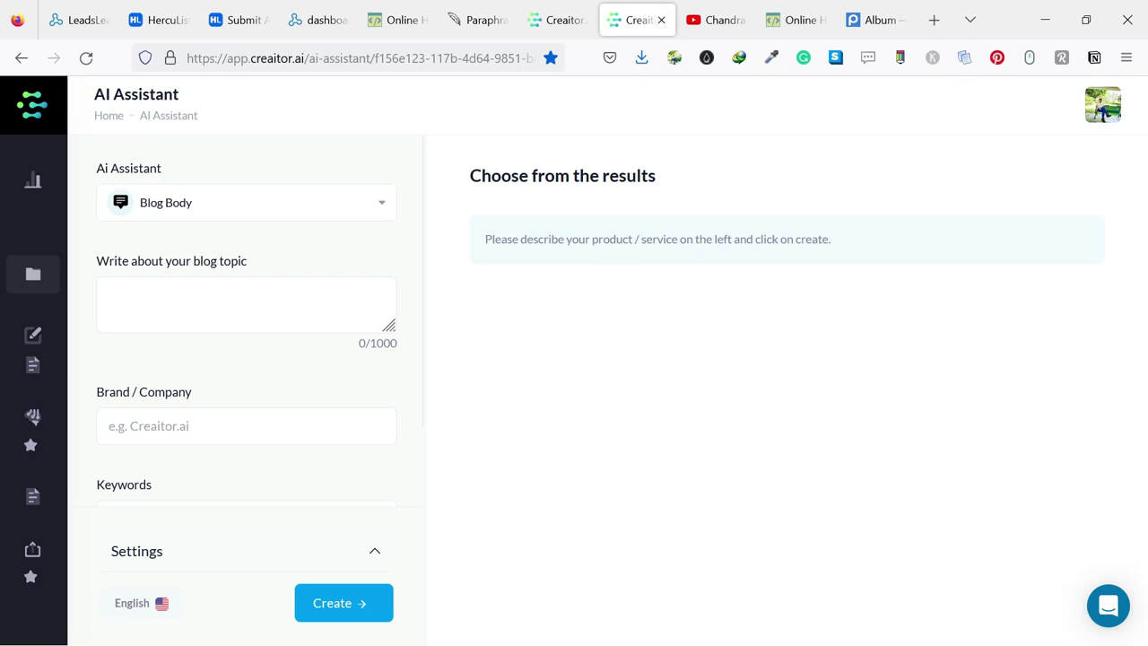
left_click(249, 303)
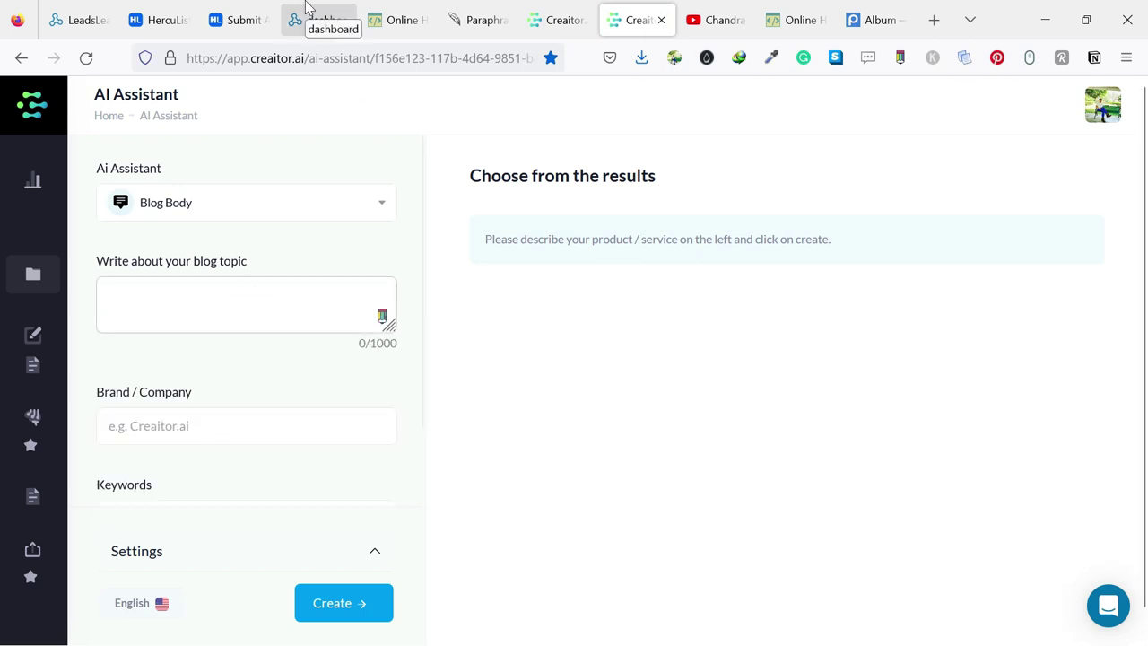
left_click(253, 18)
Paste the H1 'Promote Herculist Plus & Leadsleap Together to Make Money Online' into the topic.
left_click(395, 13)
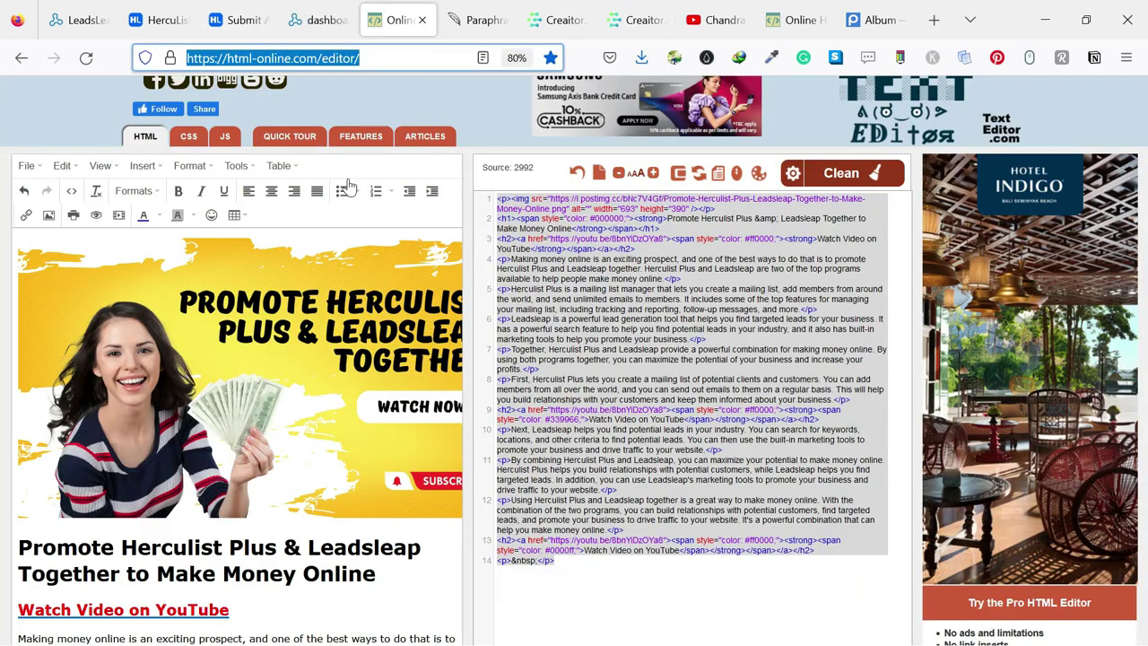
triple_click(419, 426)
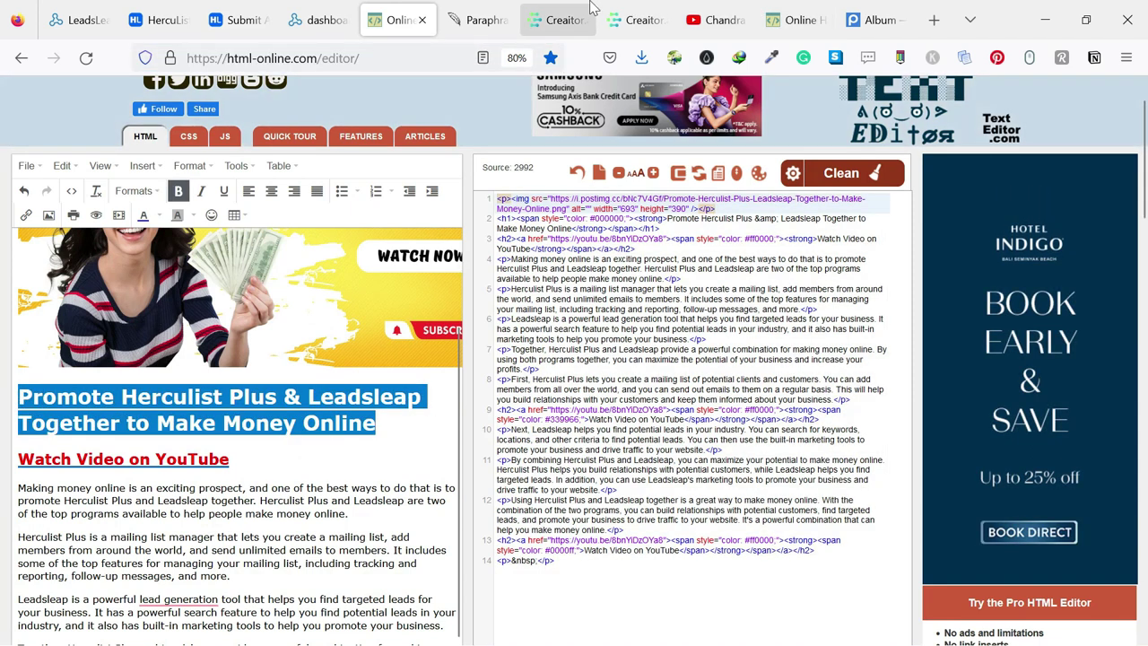
left_click(634, 19)
left_click(352, 287)
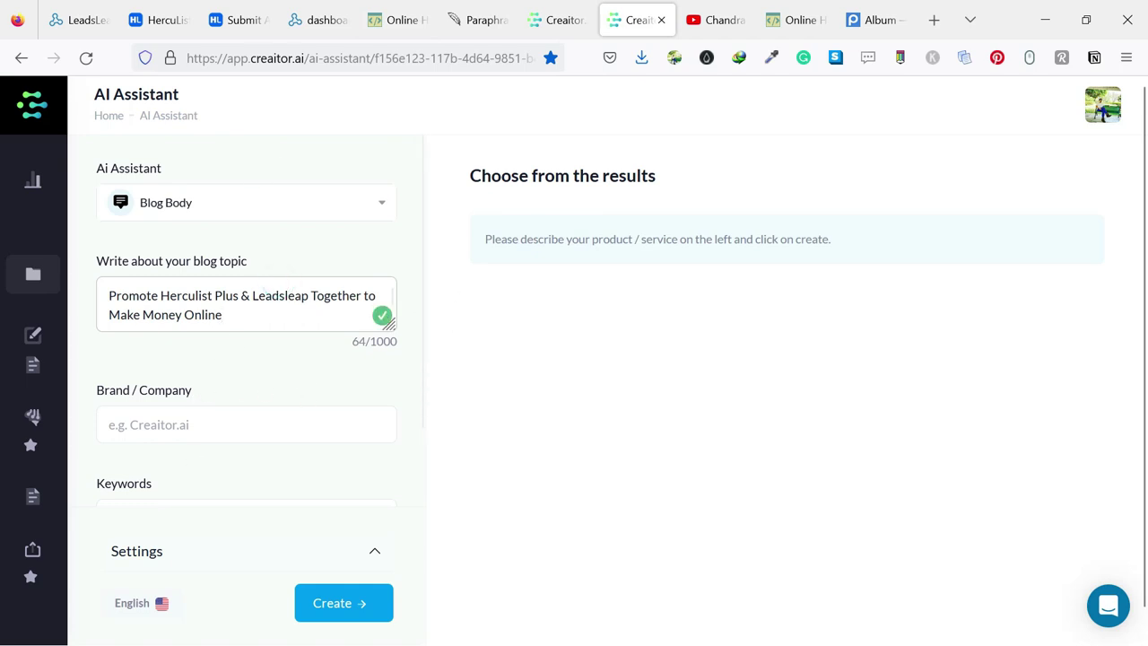
Fill Brand / Company with 'Herculist Plus & Leadsleap' taken from the topic.
left_click_drag(309, 296, 169, 296)
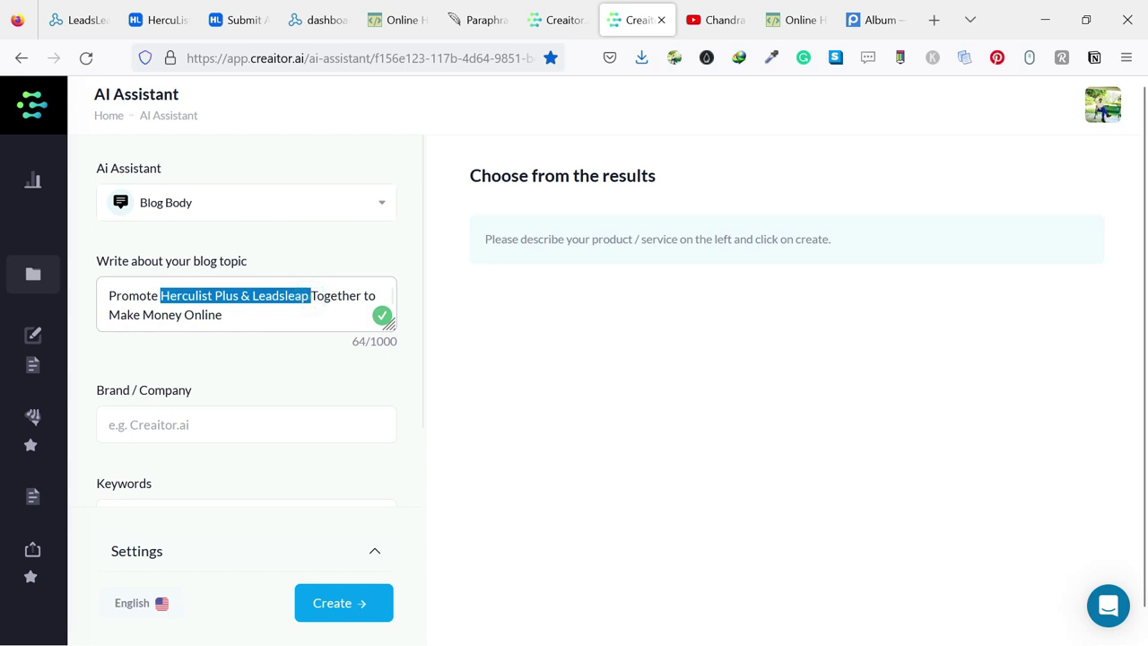
left_click(157, 413)
type("Herculist Plus & Leadsleap")
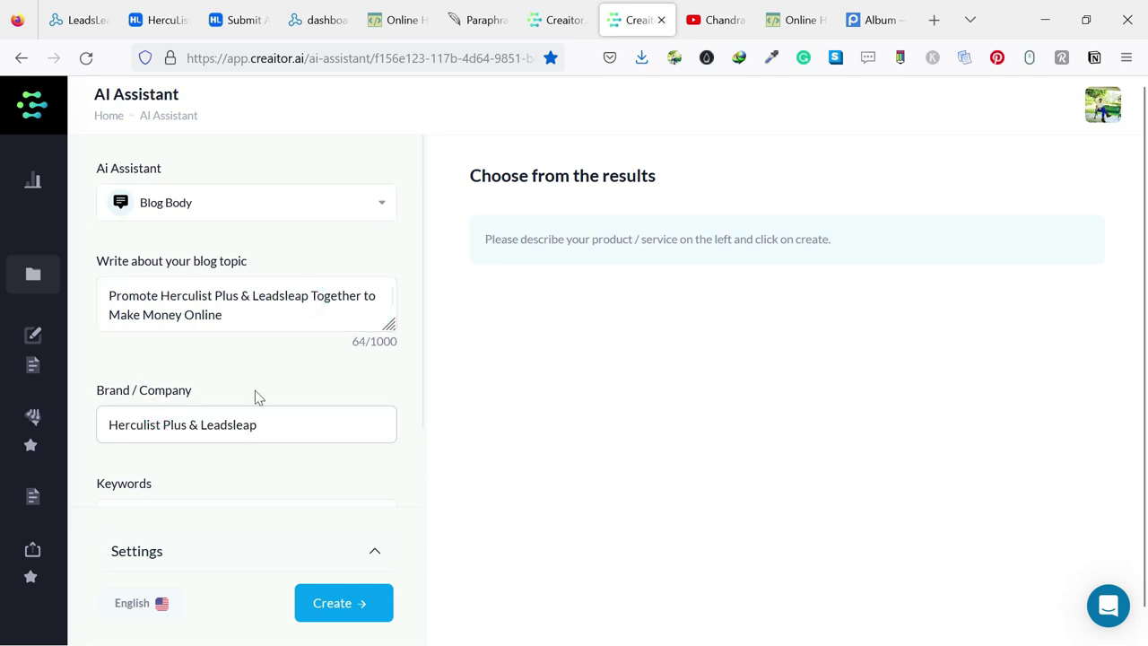
Set Keywords to 'Herculist Plus, Leadsleap, Make Money Online'.
scroll(235, 399, "down", 2)
left_click(189, 434)
type("Herculist Plus & Leadsleap")
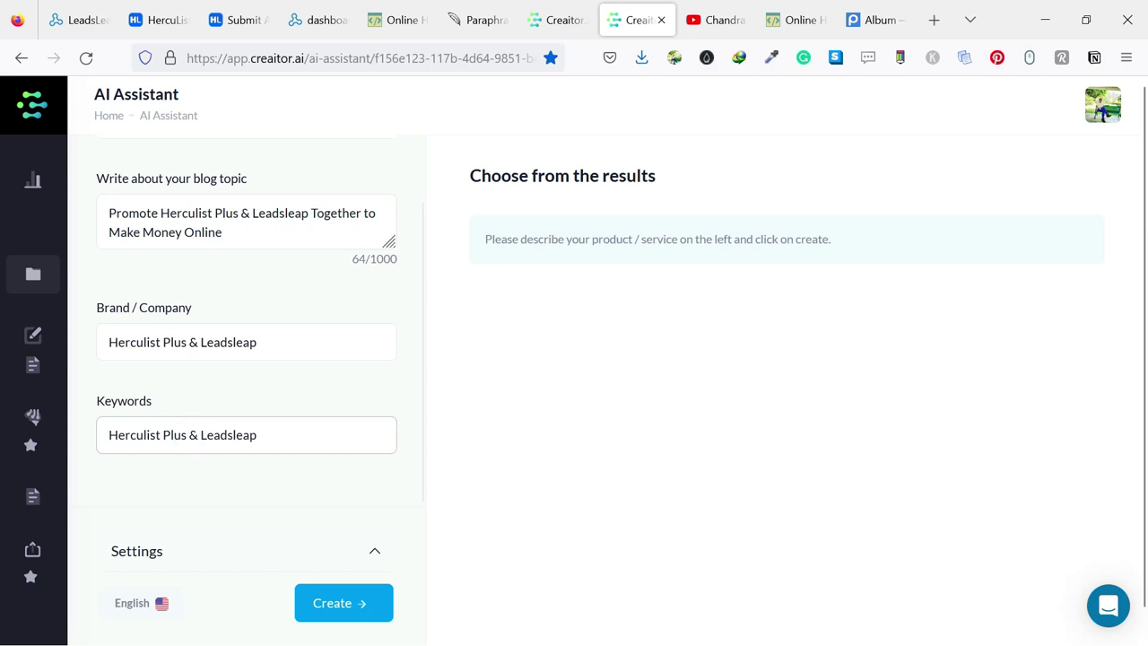
key("BackSpace")
type(",")
left_click_drag(108, 232, 236, 235)
key("ctrl+c")
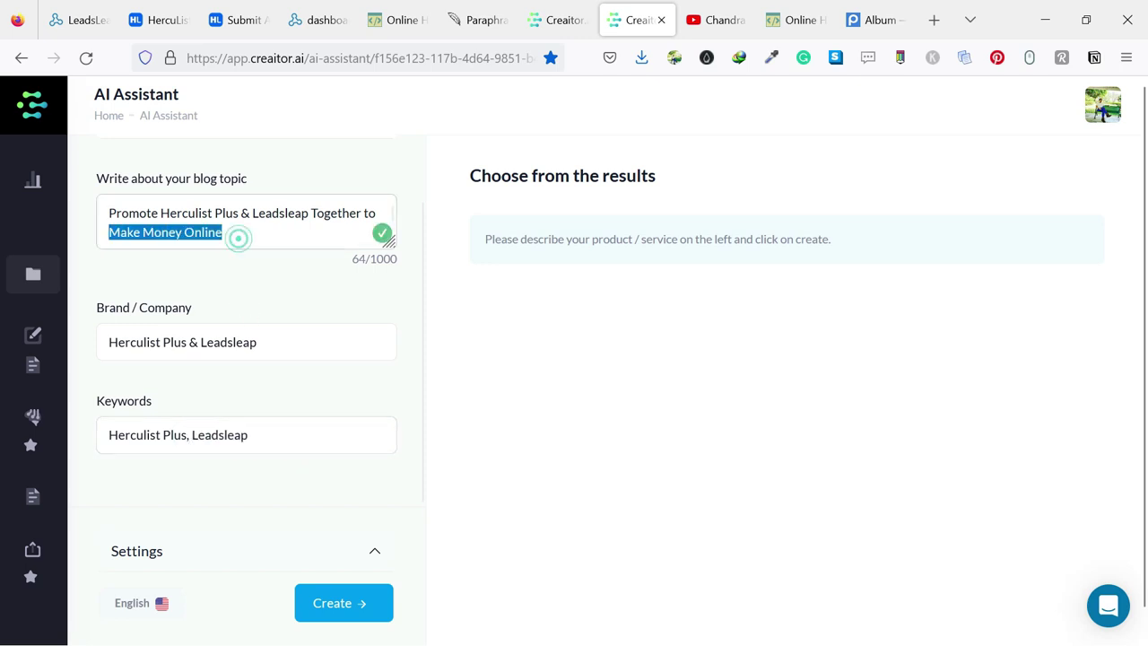
left_click(282, 438)
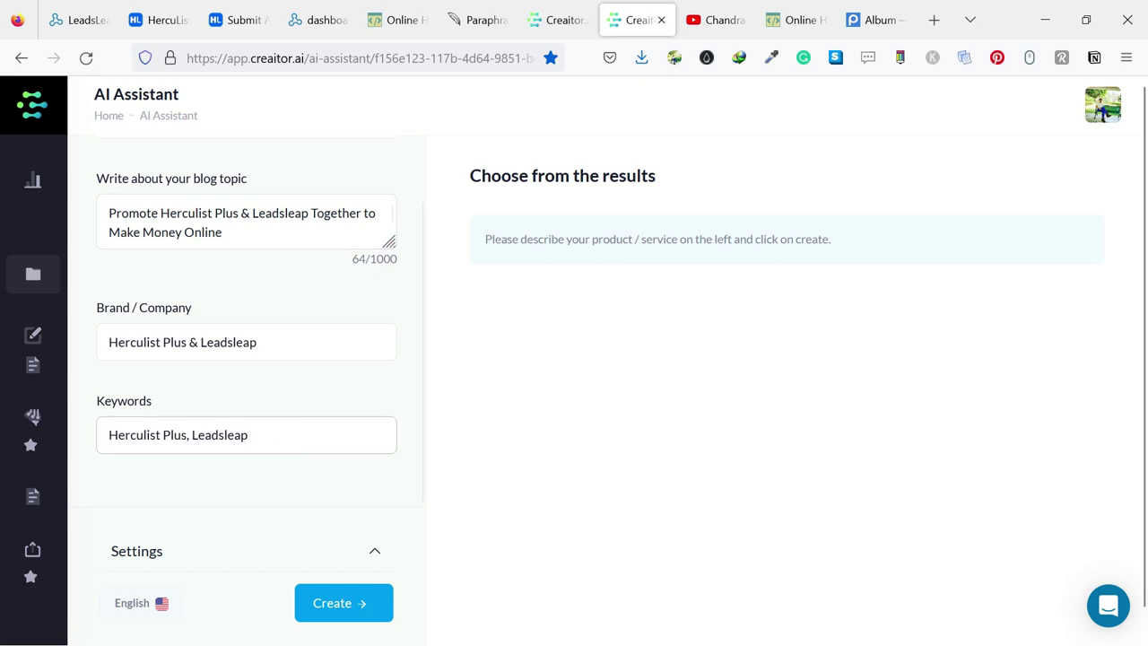
type(",")
key("ctrl+v")
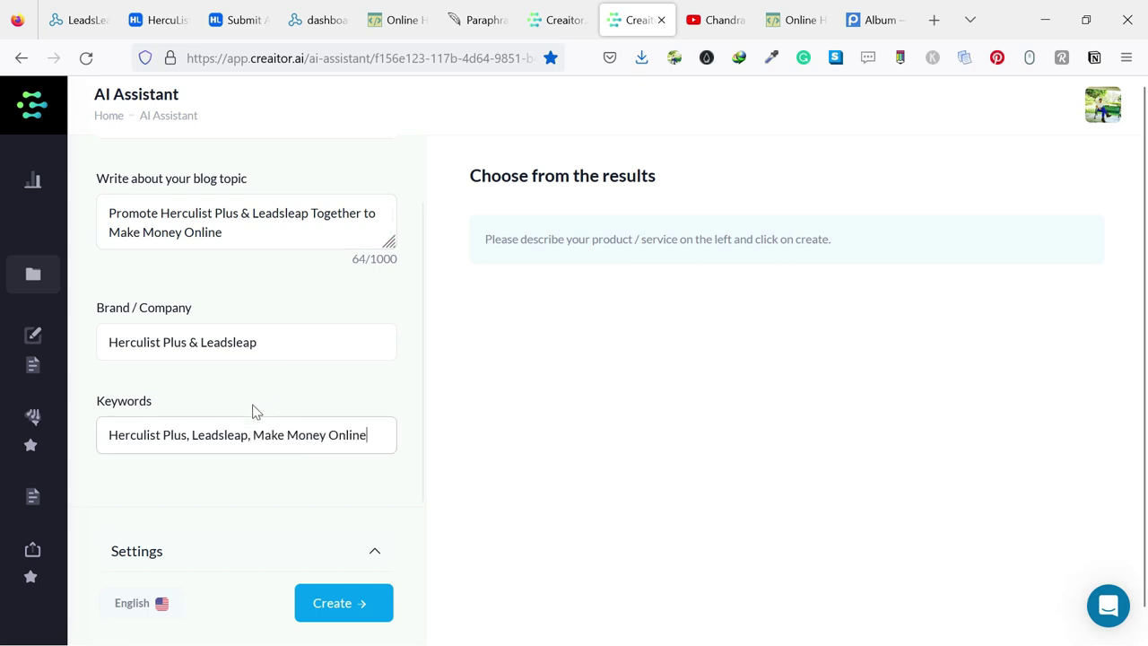
scroll(252, 410, "up", 2)
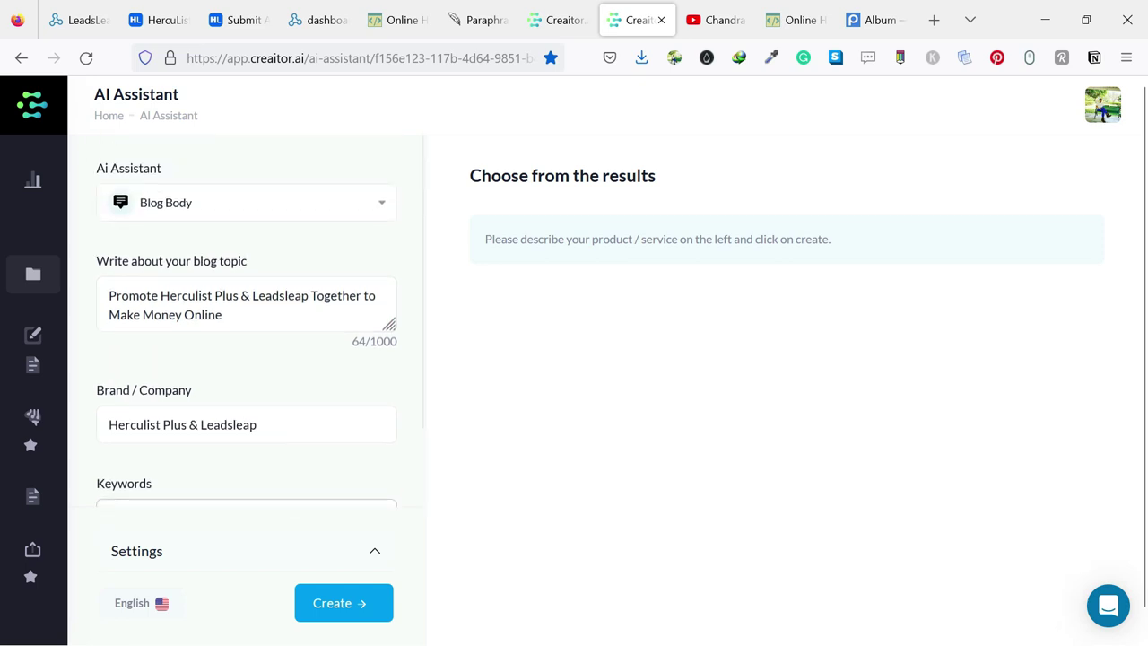
Generate the Blog Body drafts and review the 364- and 293-word results.
left_click(341, 616)
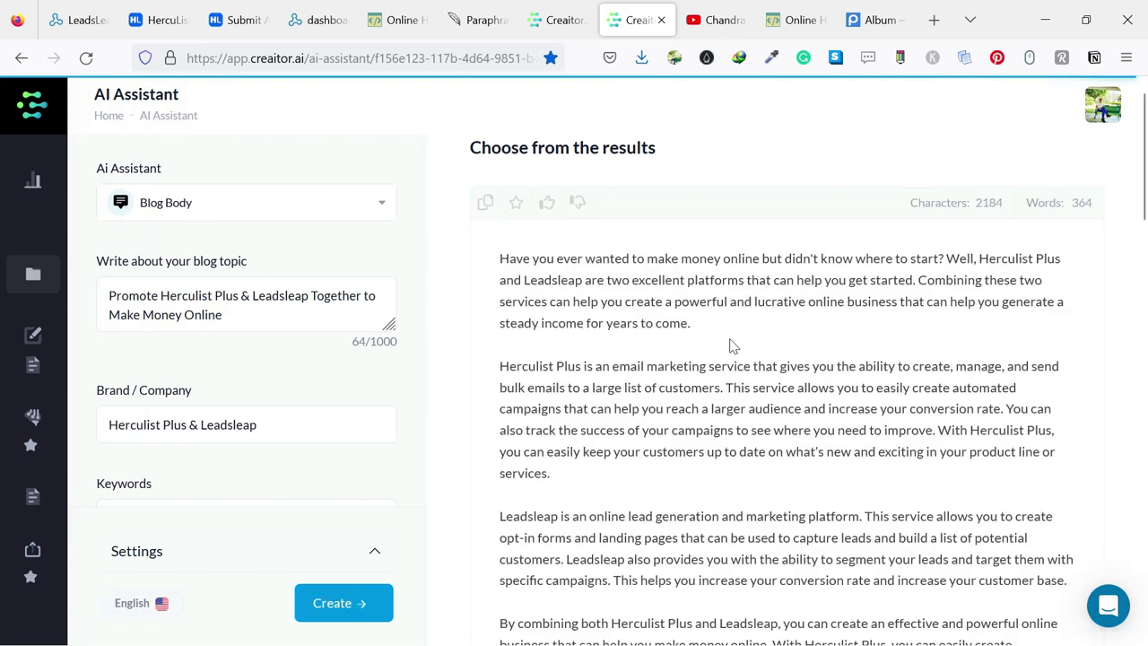
scroll(786, 386, "down", 1)
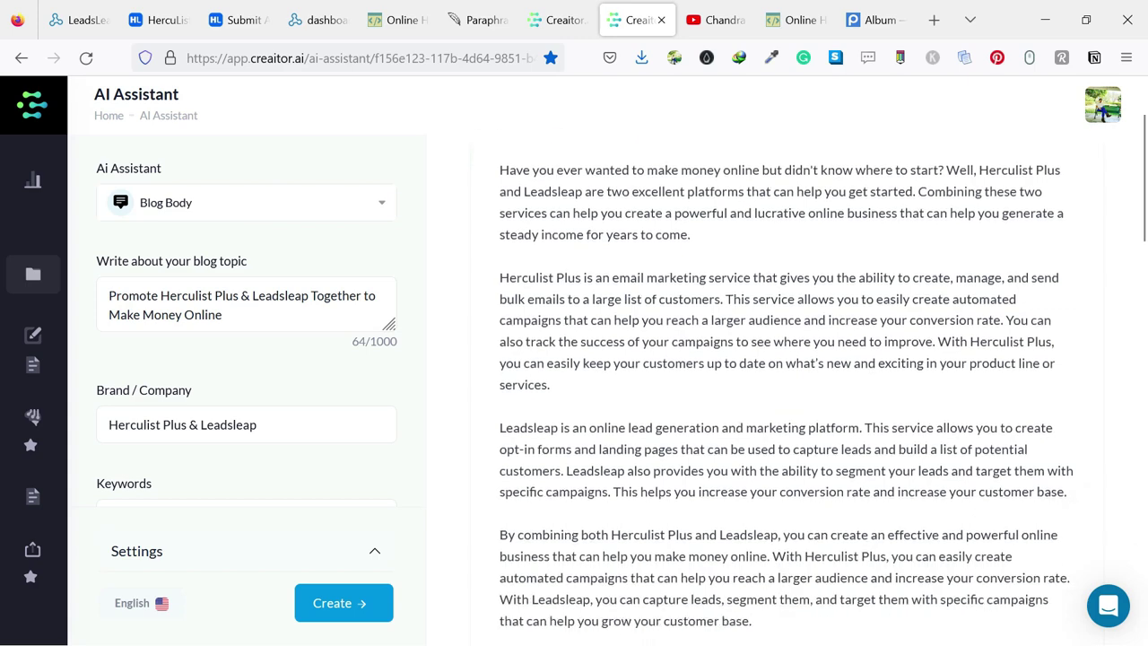
scroll(787, 386, "down", 4)
scroll(787, 386, "down", 5)
scroll(743, 321, "down", 5)
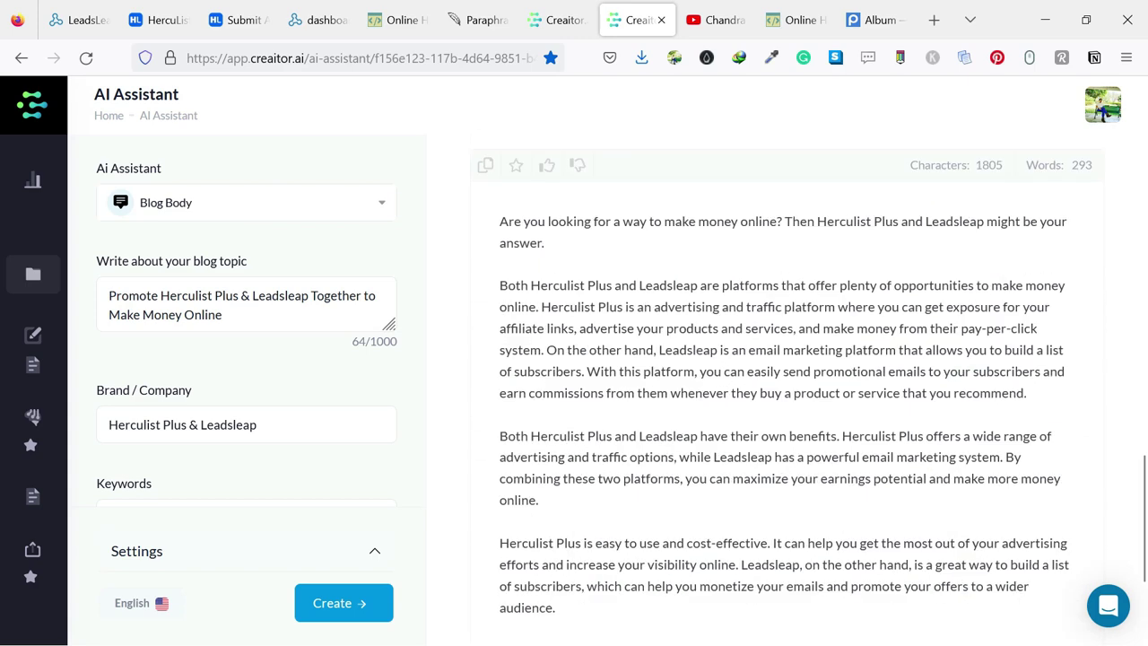
scroll(743, 321, "down", 3)
scroll(743, 321, "up", 1)
scroll(743, 321, "up", 9)
scroll(744, 328, "up", 5)
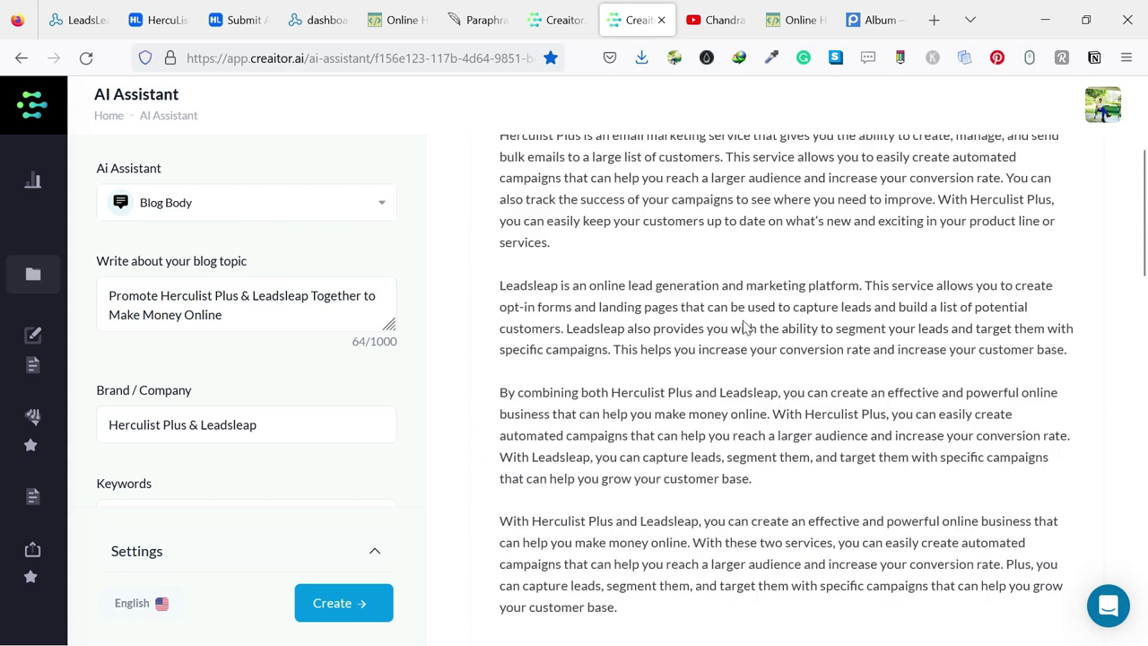
scroll(744, 328, "up", 4)
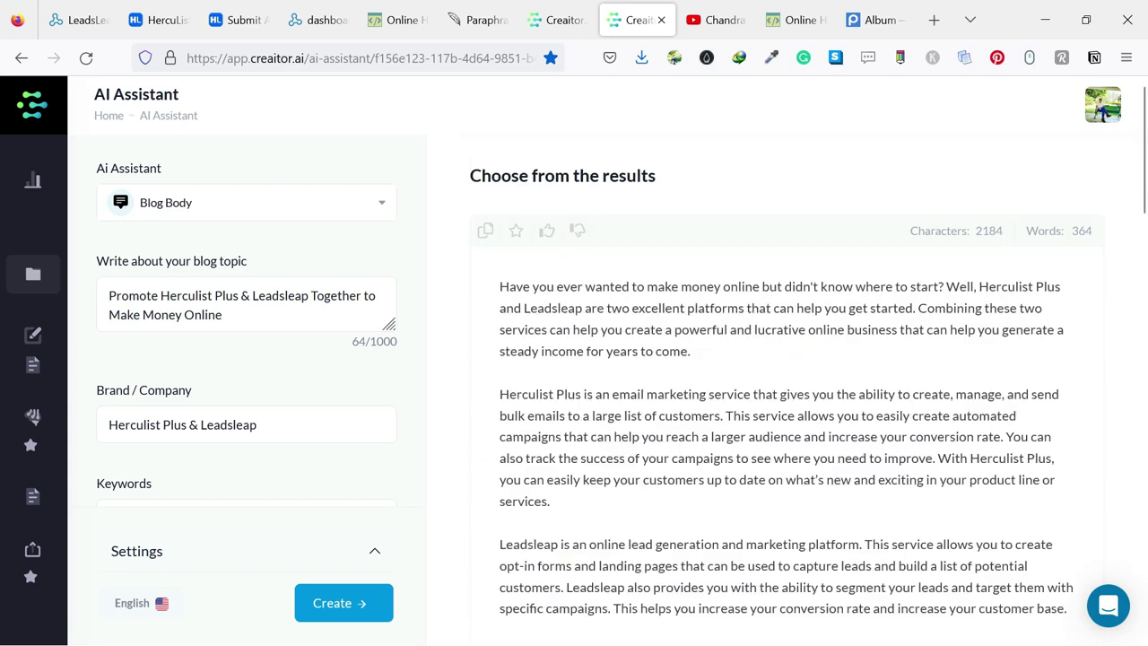
Copy the first generated article and return to the banner-topped HTML editor.
left_click(485, 231)
left_click(794, 20)
scroll(111, 477, "down", 3)
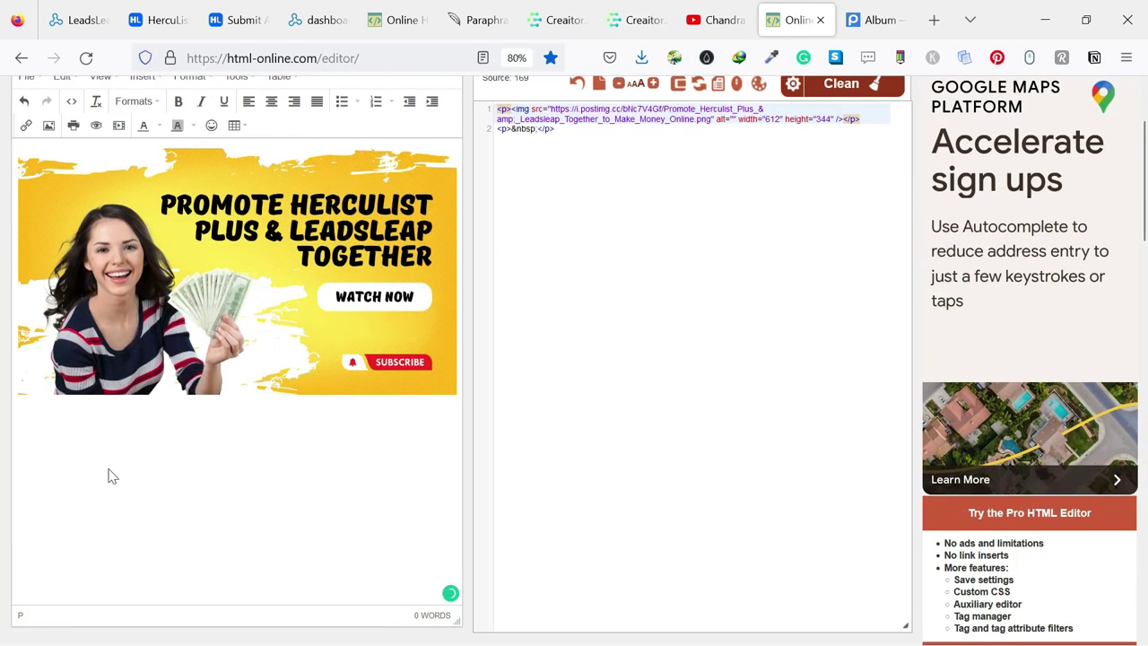
Paste the article below the banner and put the Creaitor blog topic above it as a title.
key("ctrl+v")
scroll(238, 359, "up", 3)
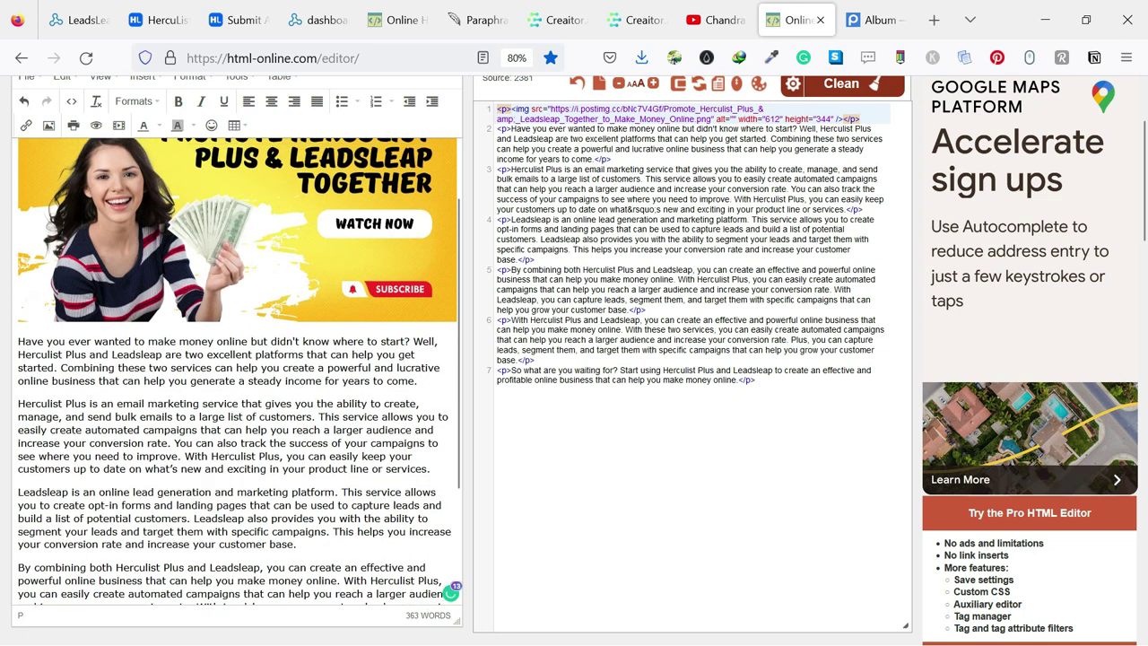
left_click(573, 15)
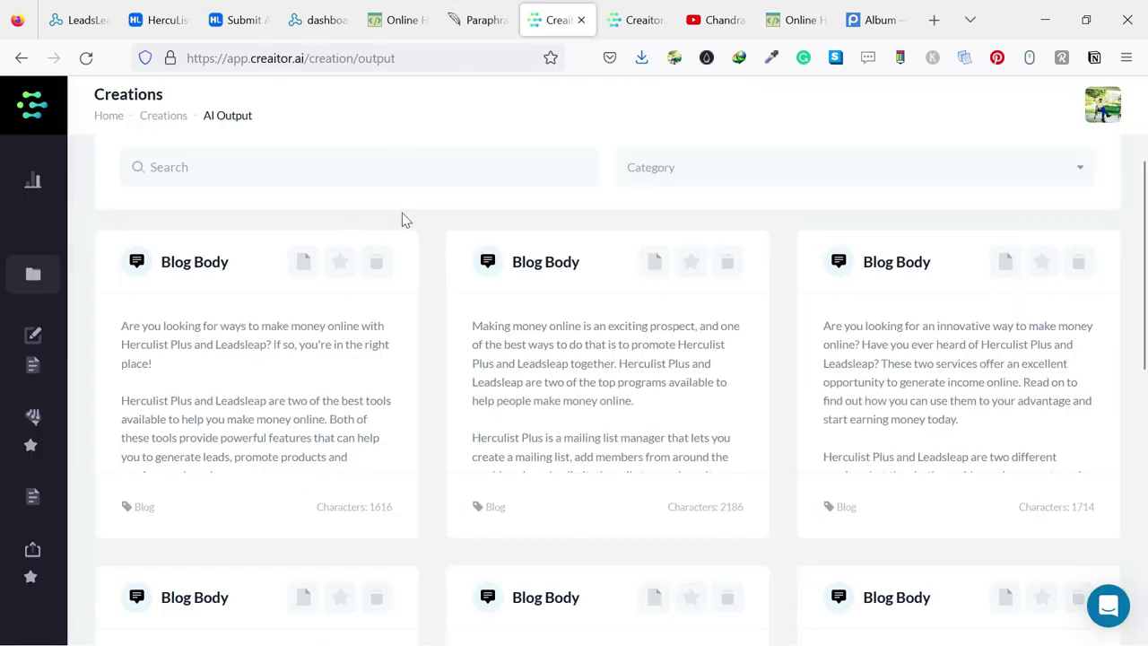
key("ctrl+Tab")
triple_click(219, 316)
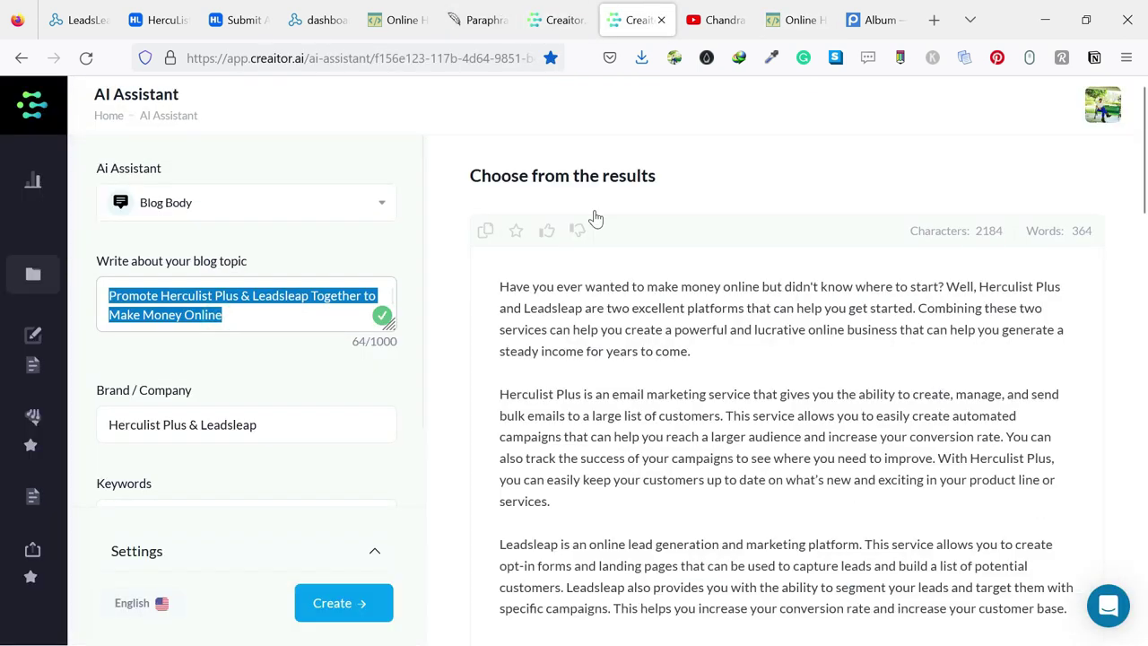
left_click(799, 18)
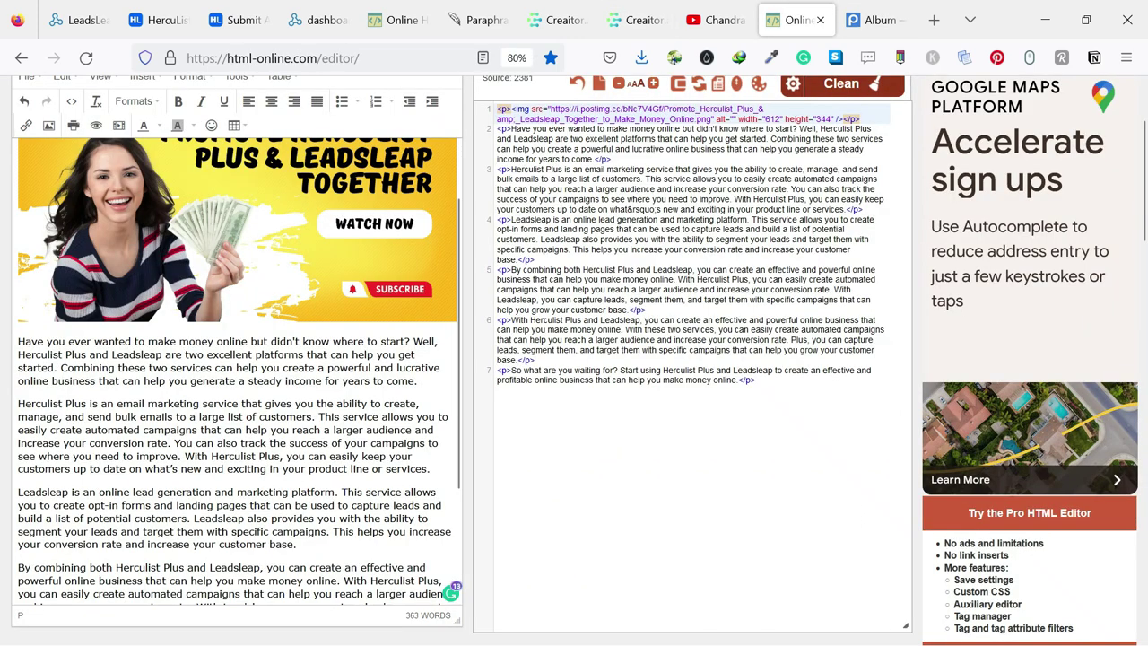
key("Return")
key("Up")
key("ctrl+v")
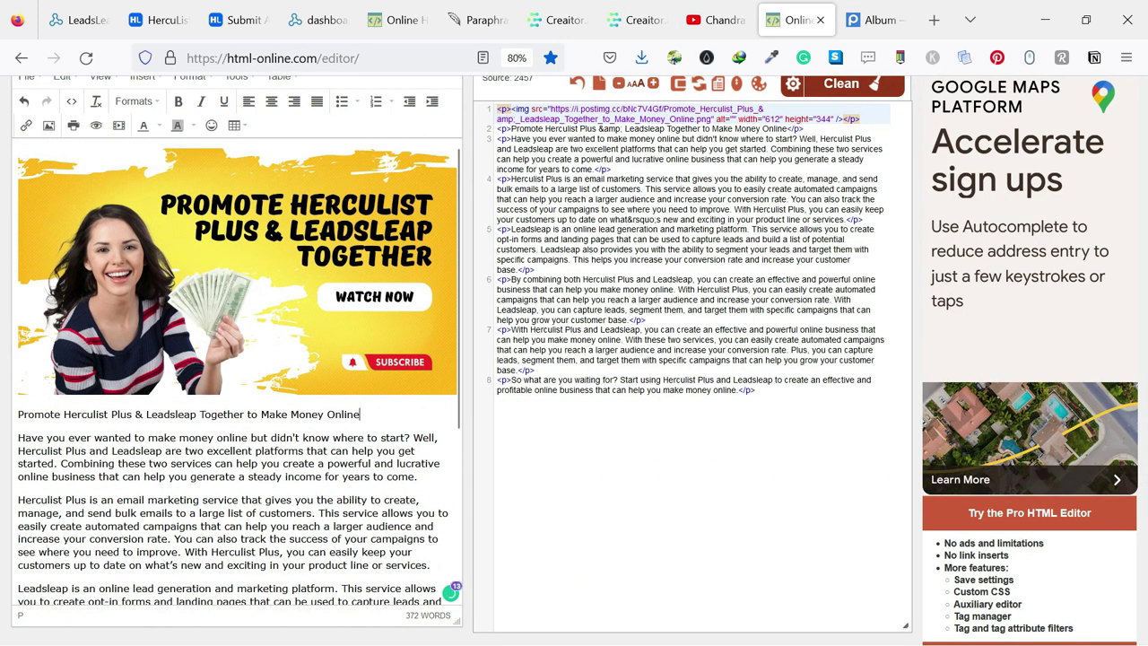
Make the title bold Heading 1 and add an empty paragraph after it.
triple_click(87, 415)
scroll(90, 457, "up", 3)
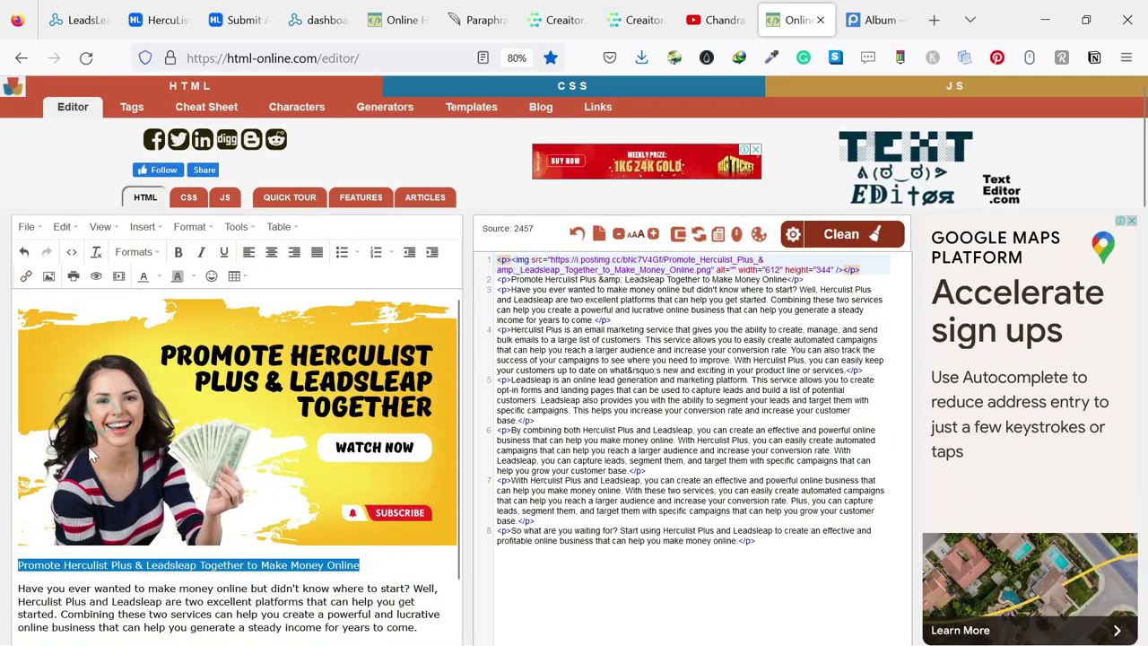
left_click(179, 252)
left_click(144, 252)
left_click(164, 283)
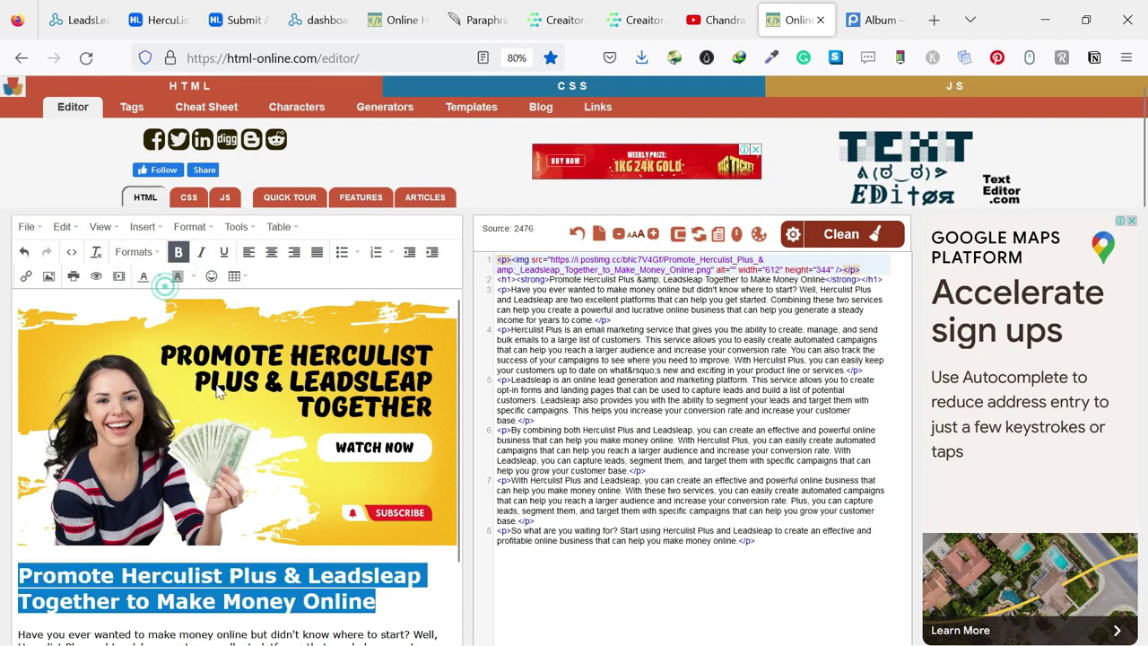
left_click(384, 601)
key("Return")
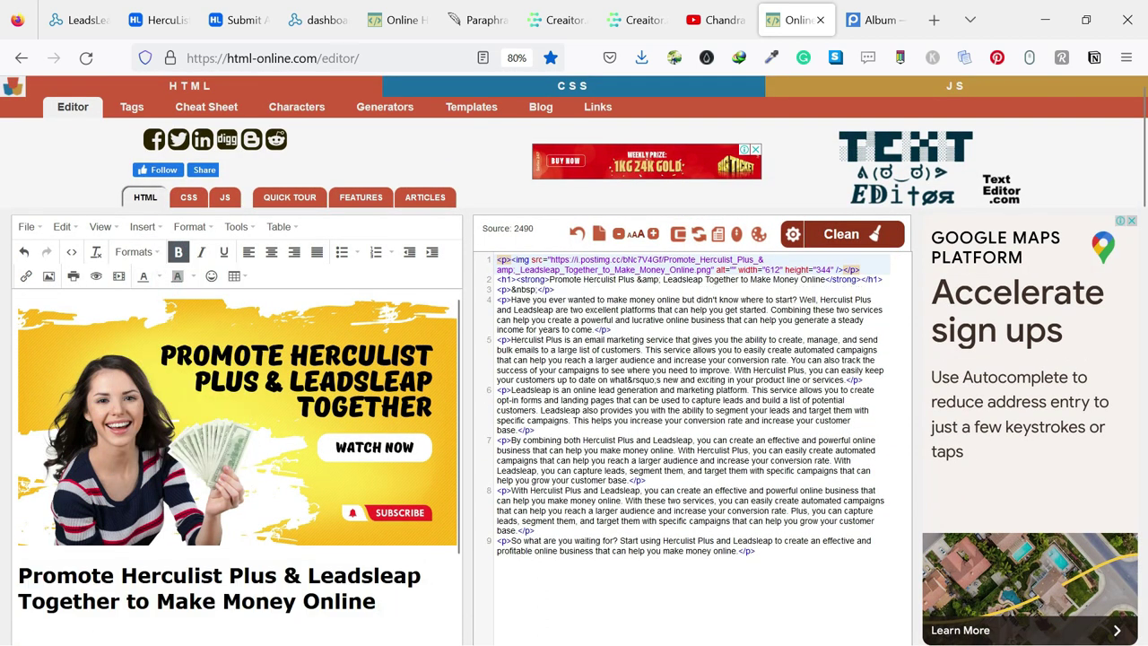
Copy the 'Watch Video on YouTube' heading from the other document and paste it below the title.
left_click(395, 19)
left_click(247, 459)
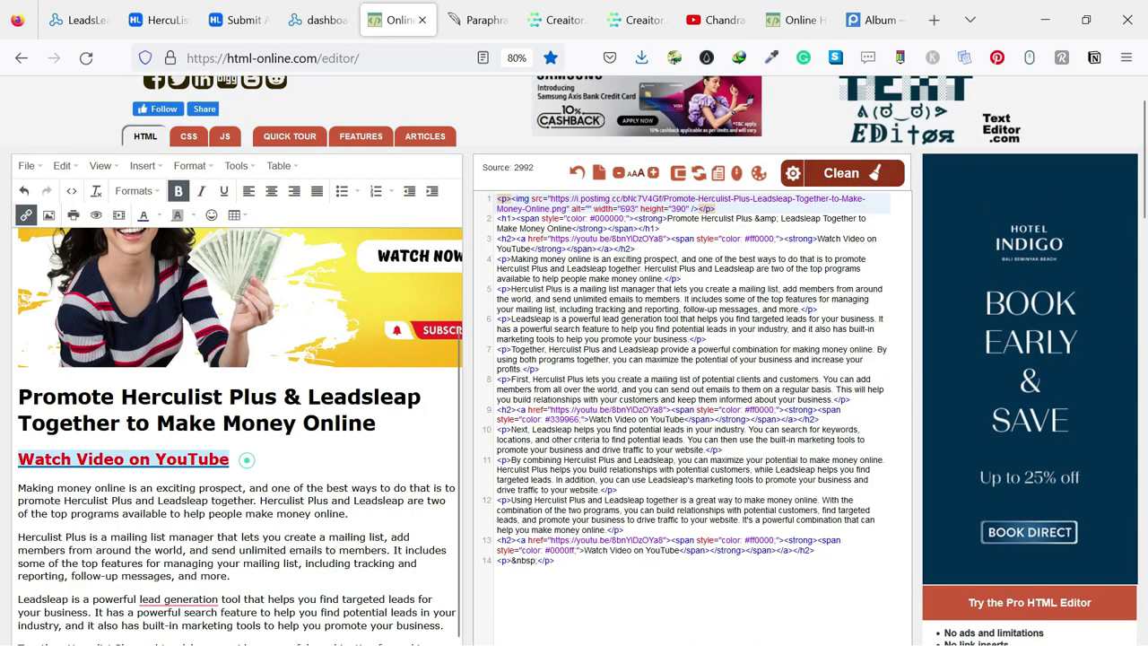
left_click_drag(276, 459, 2, 462)
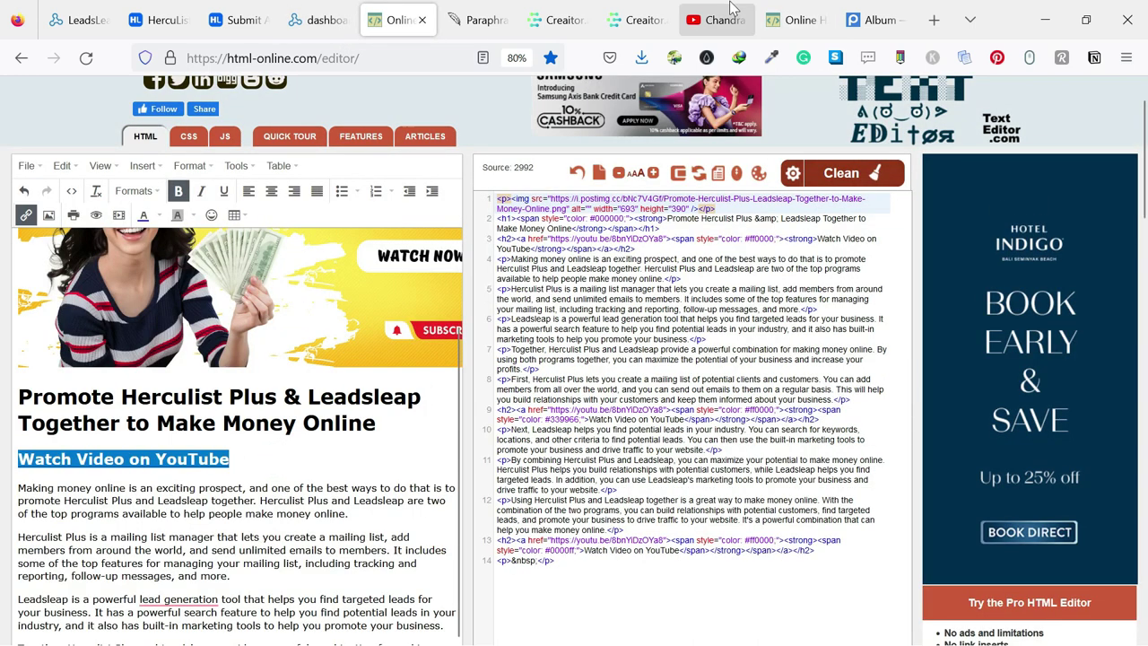
left_click(792, 11)
key("ctrl+v")
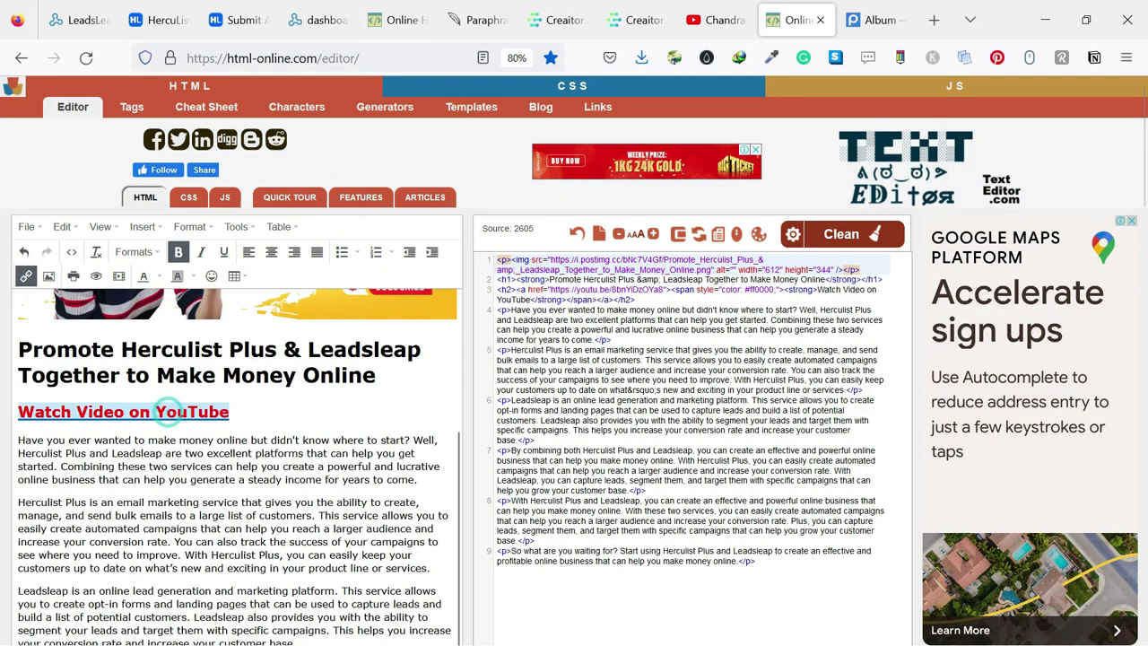
Copy the short share link of the Promote Herculist Plus & Leadsleap YouTube video.
left_click(717, 11)
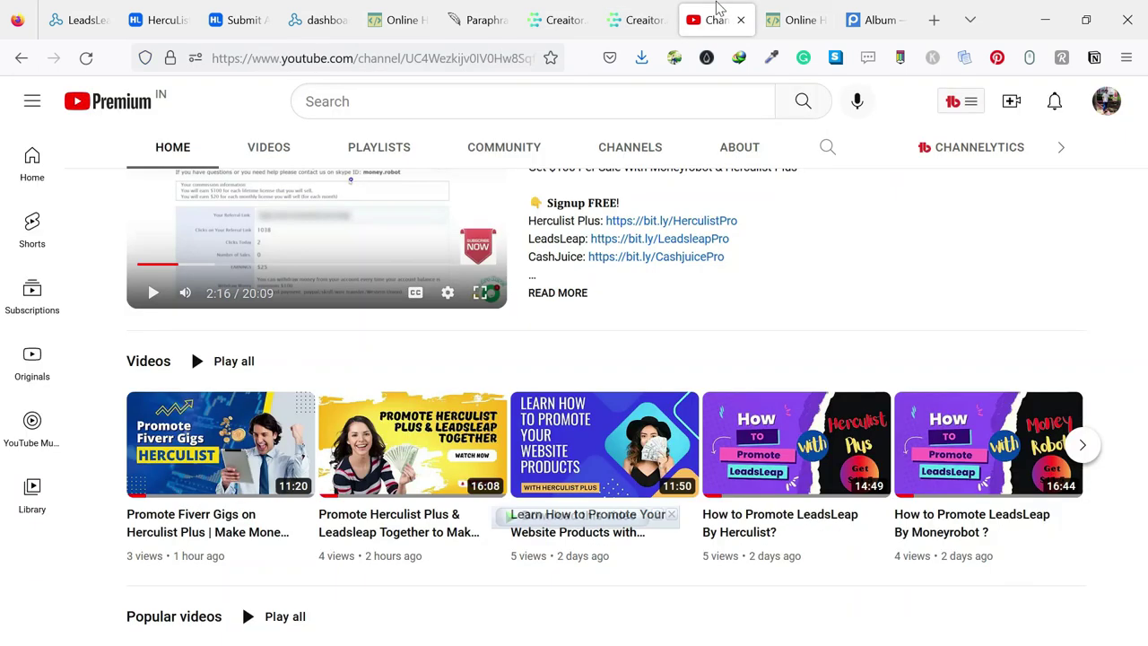
left_click(403, 525)
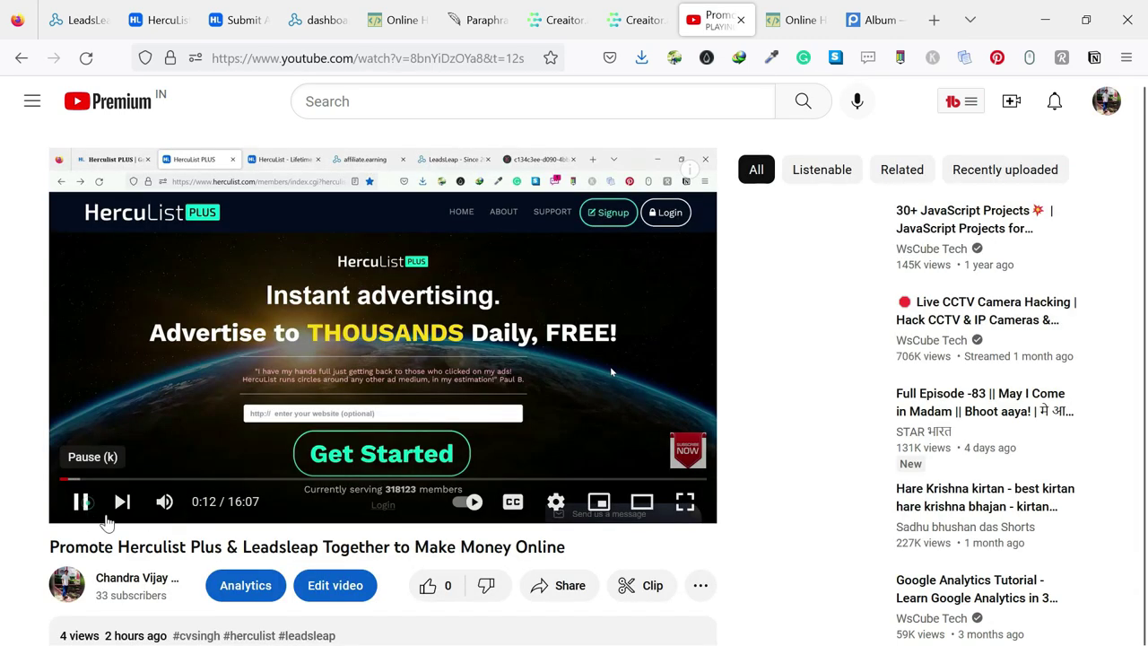
left_click(81, 502)
left_click(570, 587)
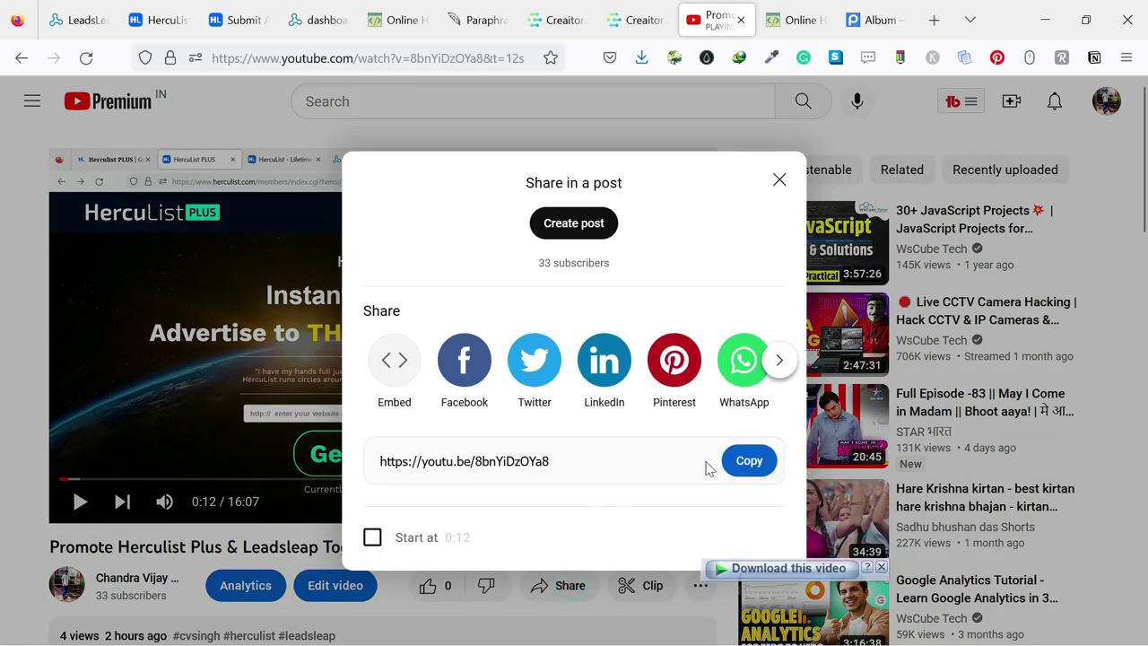
left_click(749, 461)
Link the 'Watch Video on YouTube' heading to the copied YouTube short link.
left_click(798, 19)
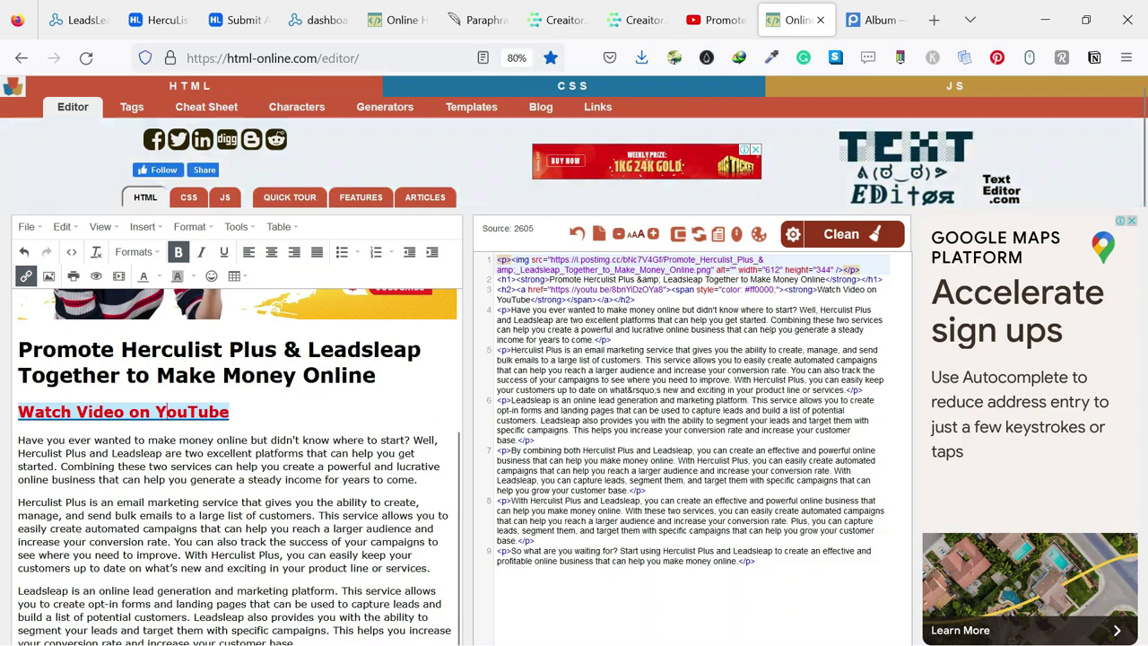
triple_click(264, 415)
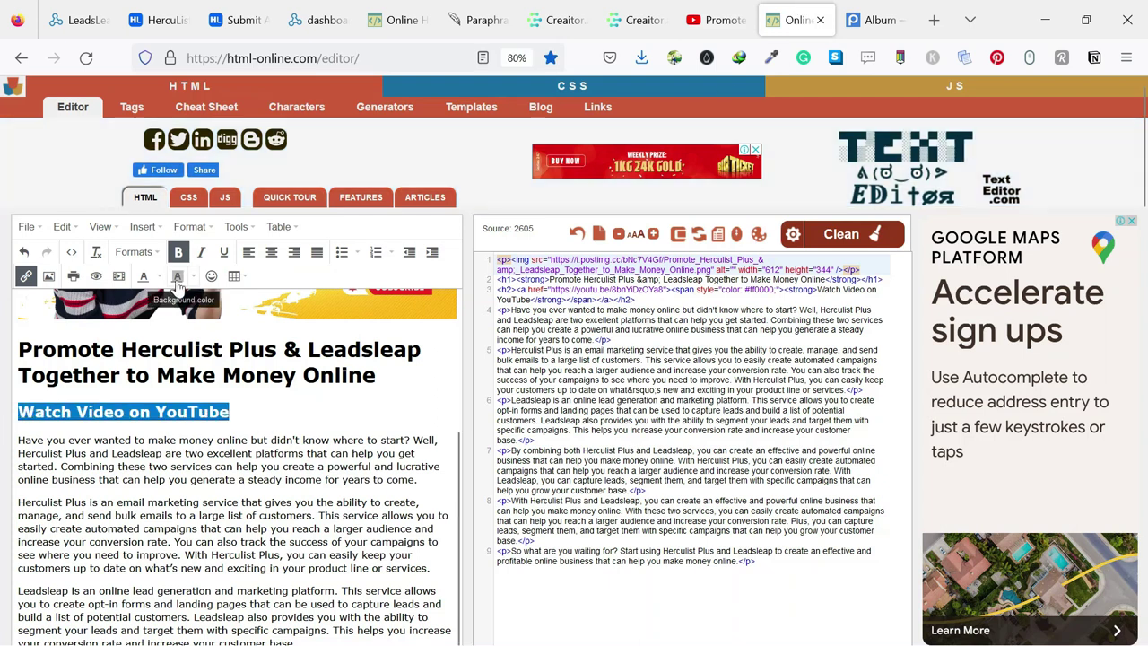
left_click(25, 277)
key("ctrl+v")
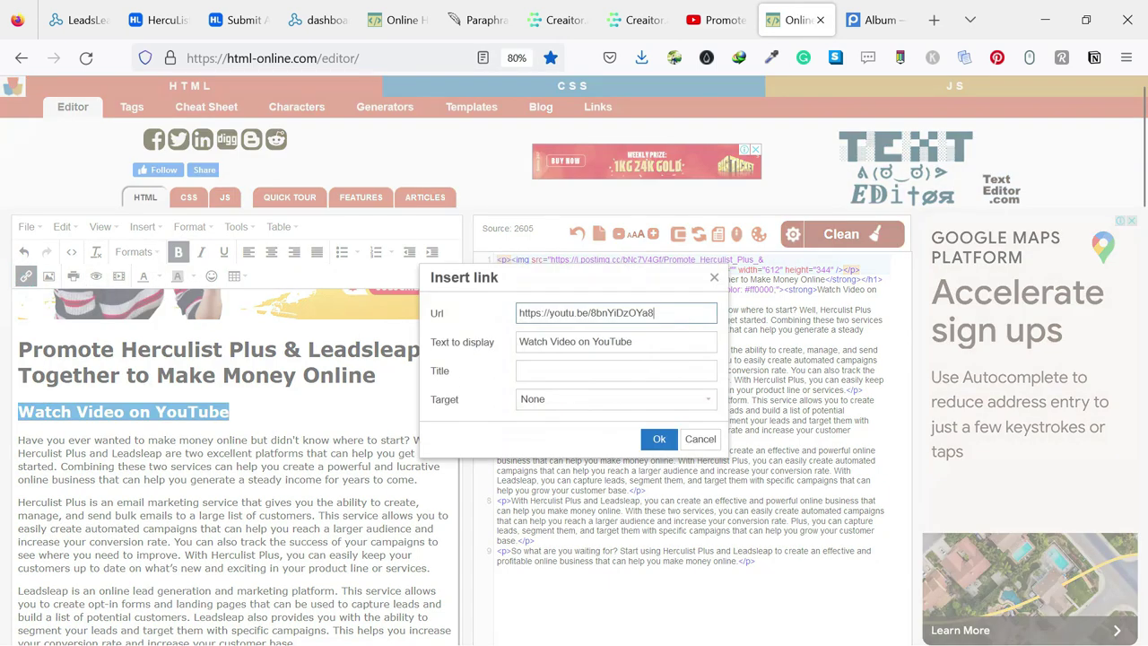
triple_click(594, 313)
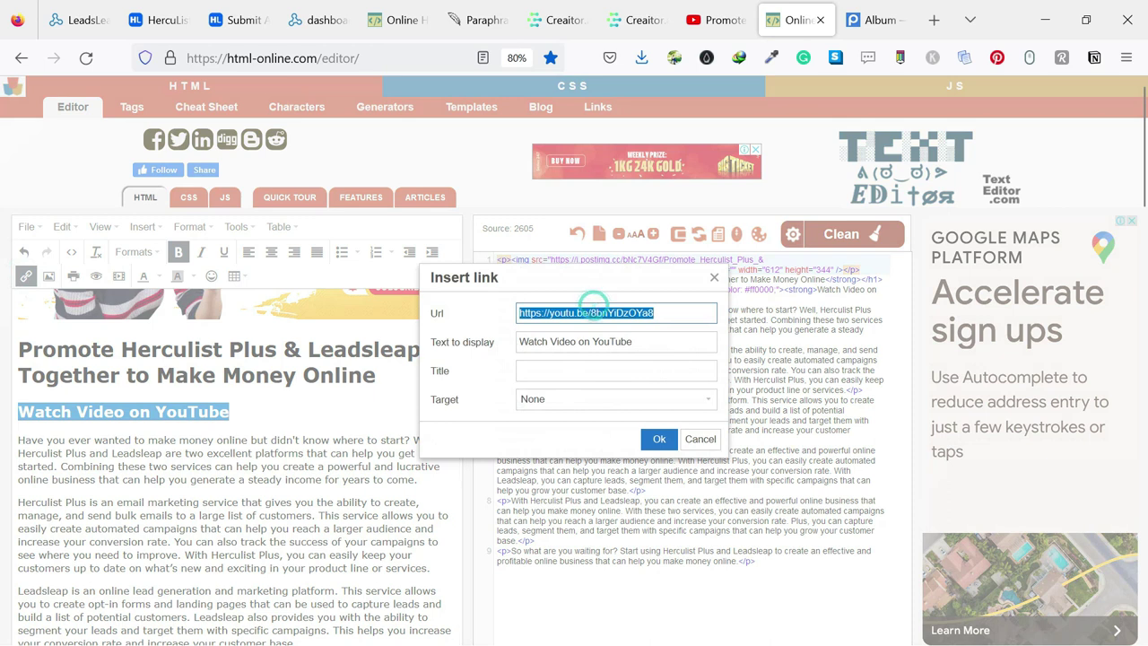
left_click(659, 438)
left_click(289, 415)
left_click_drag(289, 415, 7, 418)
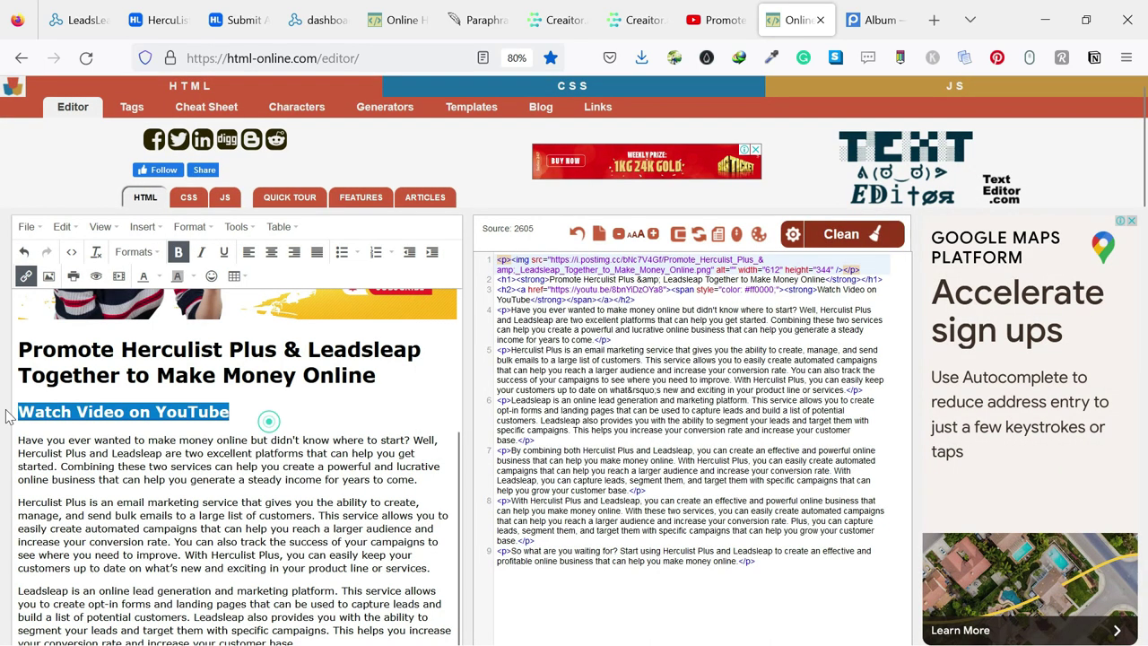
scroll(238, 449, "down", 2)
left_click(323, 550)
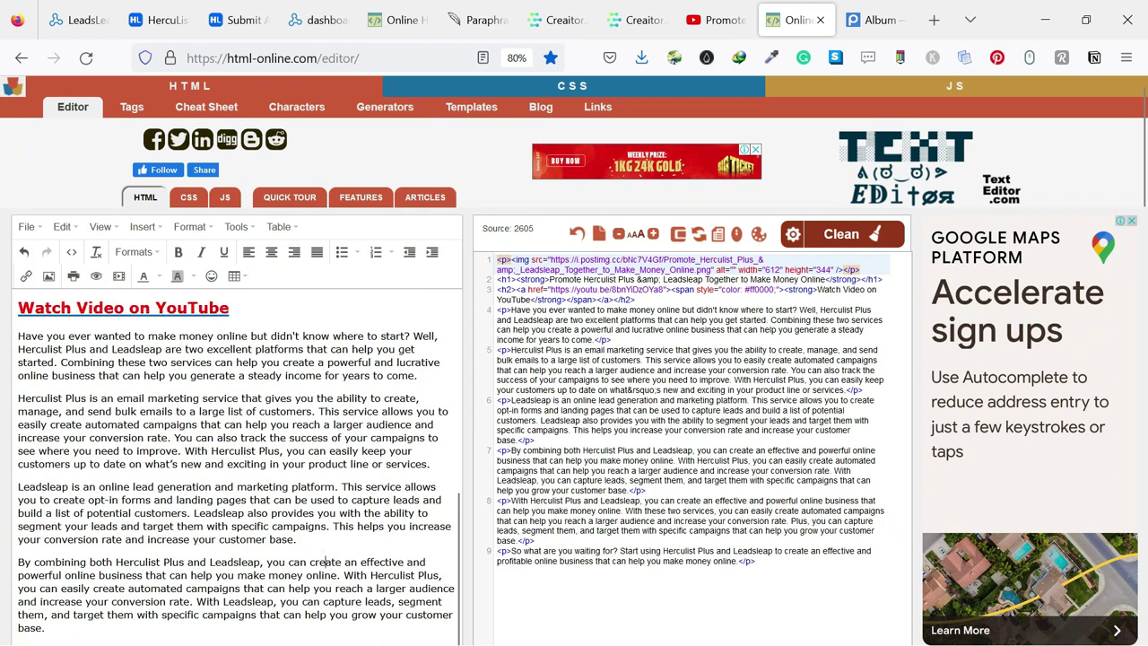
Repeat the linked heading after the Leadsleap paragraph and at the article's end.
key("ctrl+v")
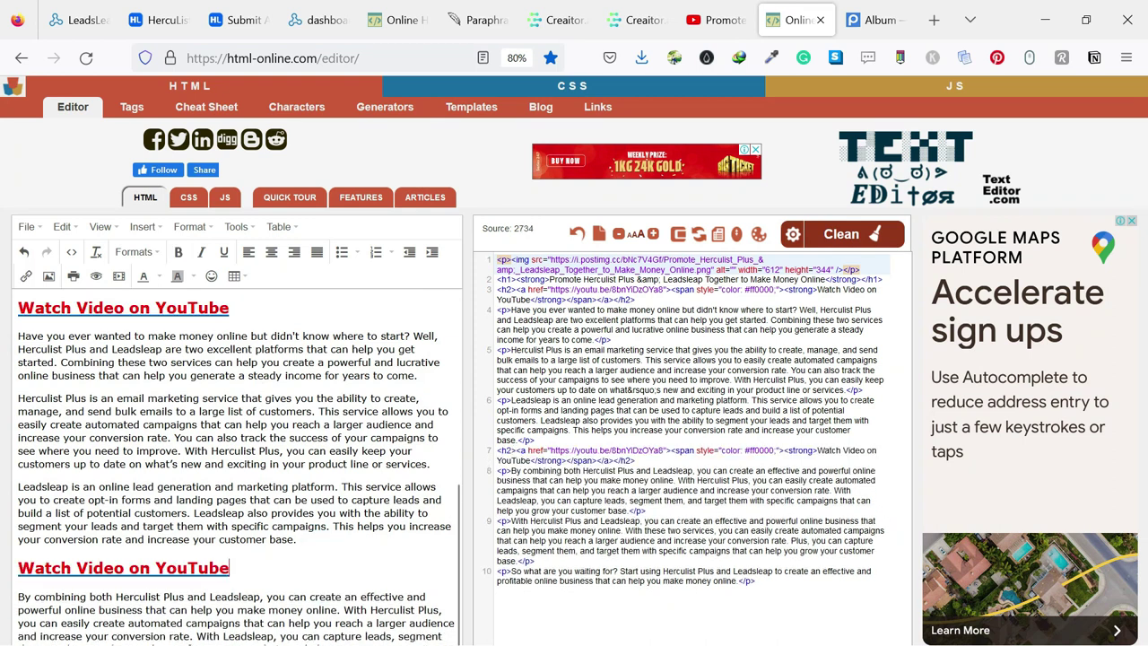
scroll(318, 545, "down", 3)
scroll(238, 404, "down", 2)
scroll(238, 404, "down", 3)
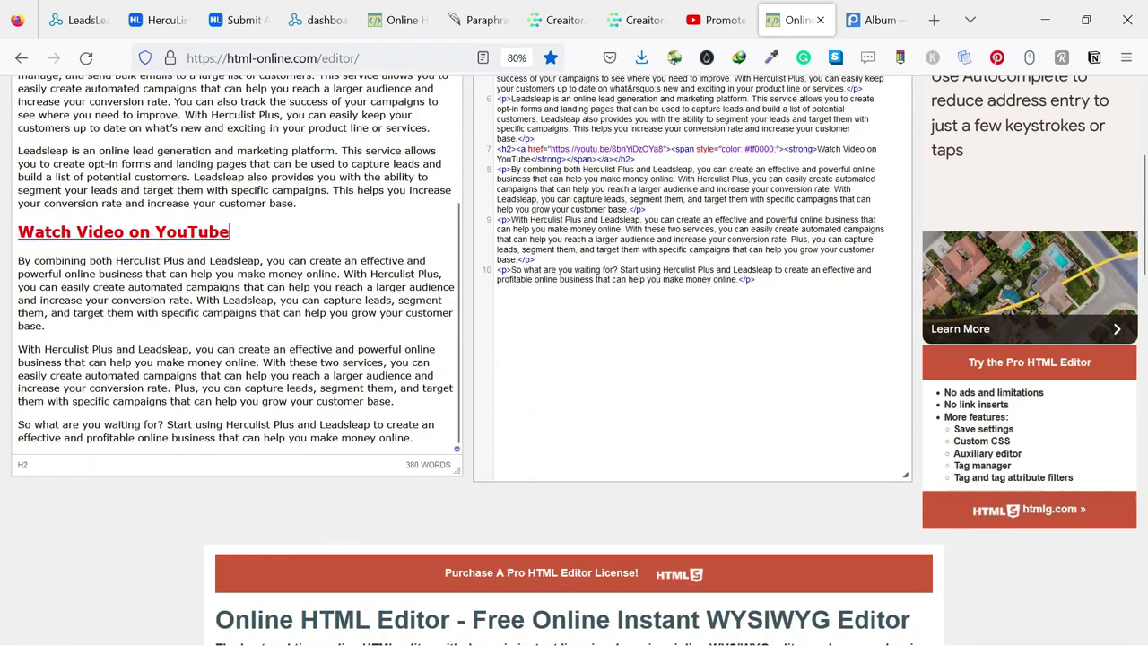
left_click(425, 438)
key("ctrl+v")
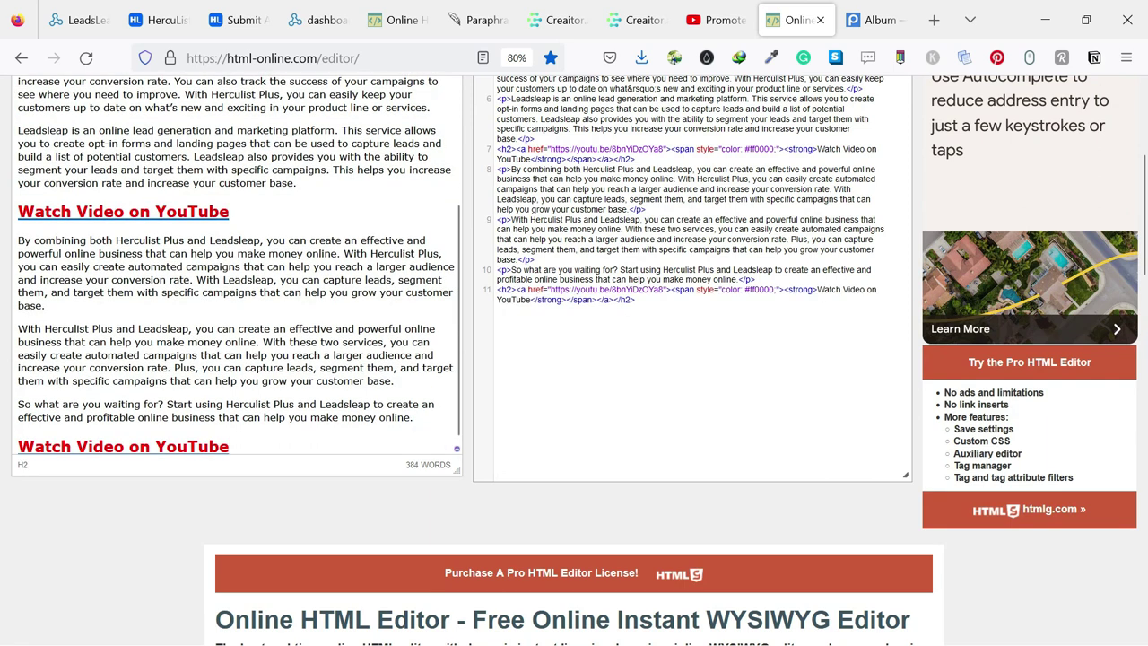
scroll(238, 269, "up", 5)
scroll(238, 269, "down", 3)
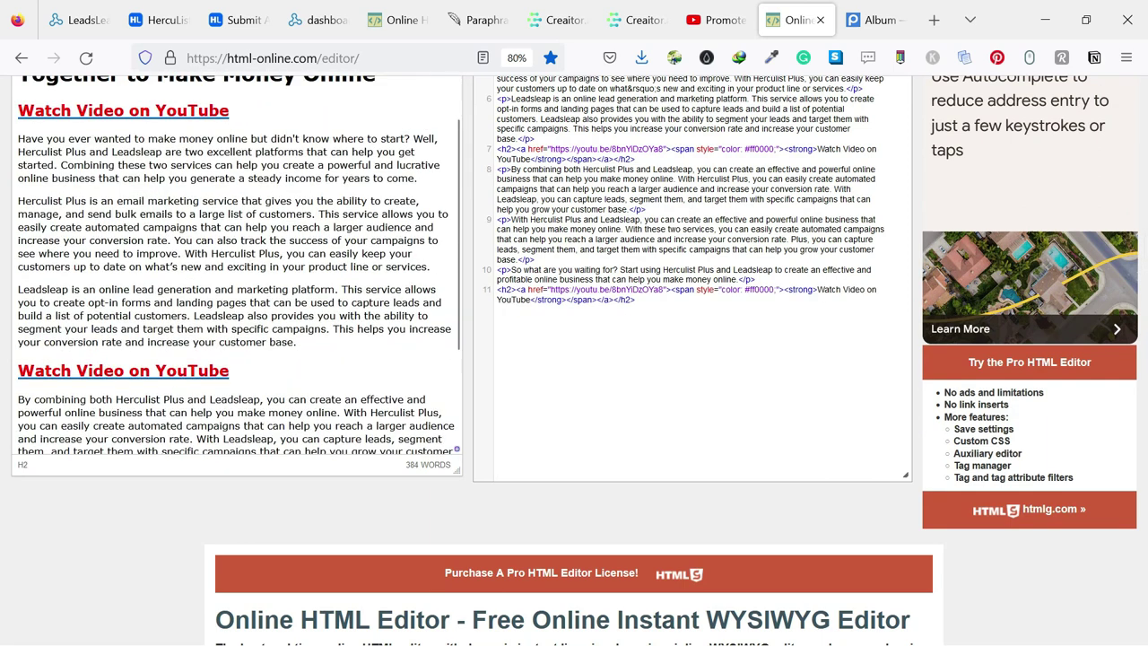
double_click(209, 371)
Color the second 'Watch Video on YouTube' heading green.
scroll(394, 359, "up", 5)
scroll(394, 354, "up", 5)
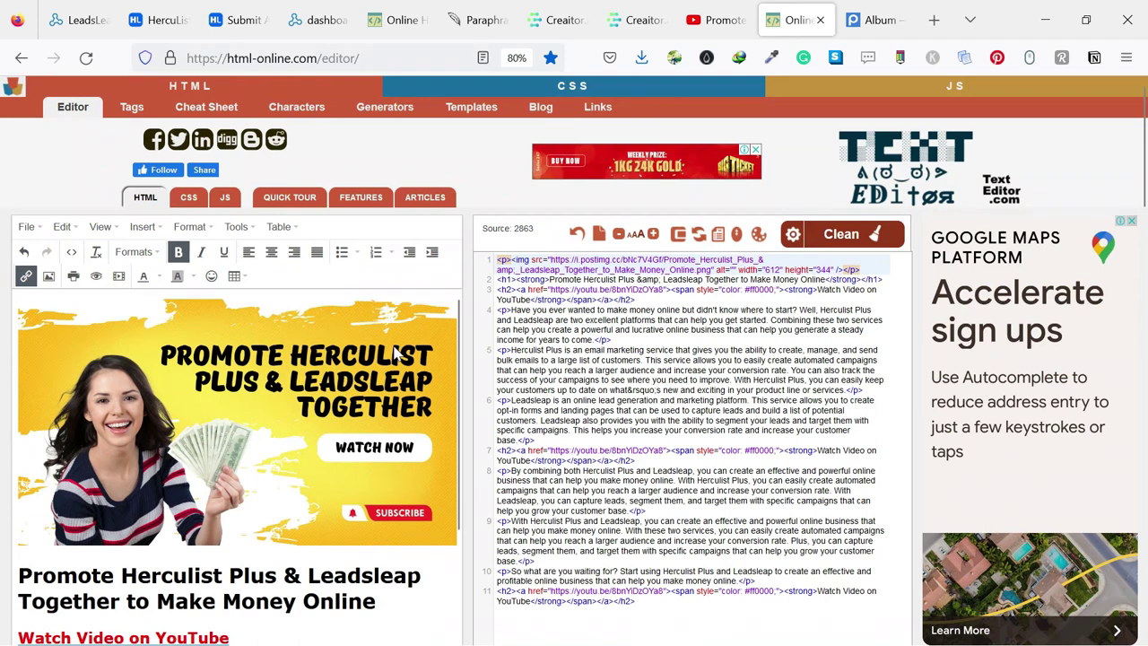
left_click(158, 276)
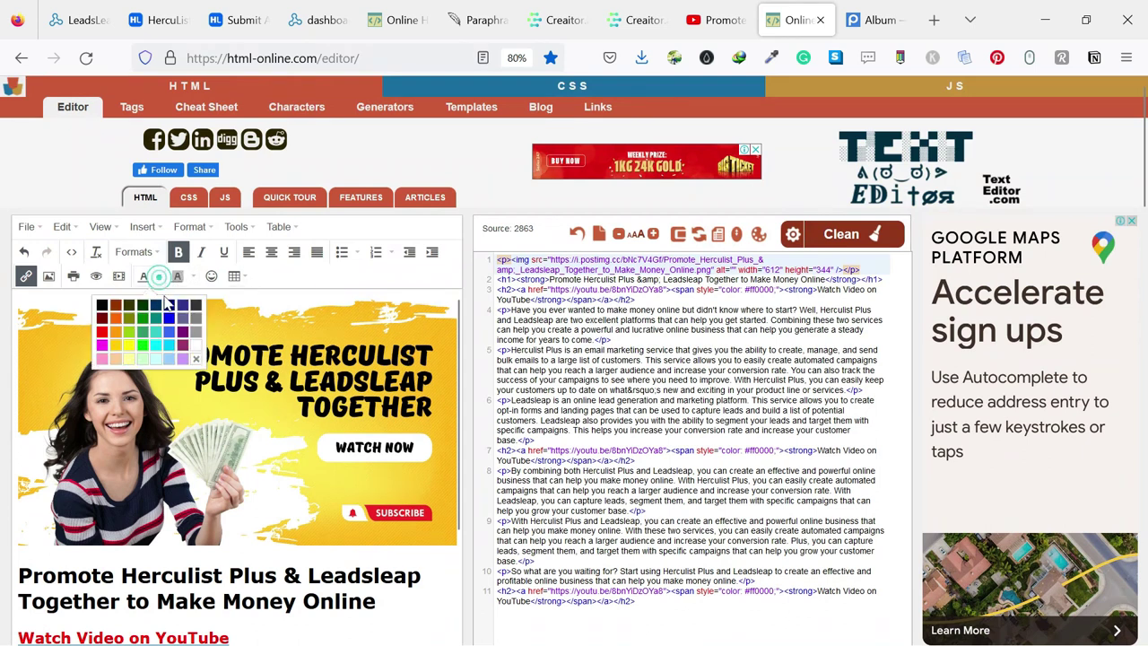
left_click(148, 334)
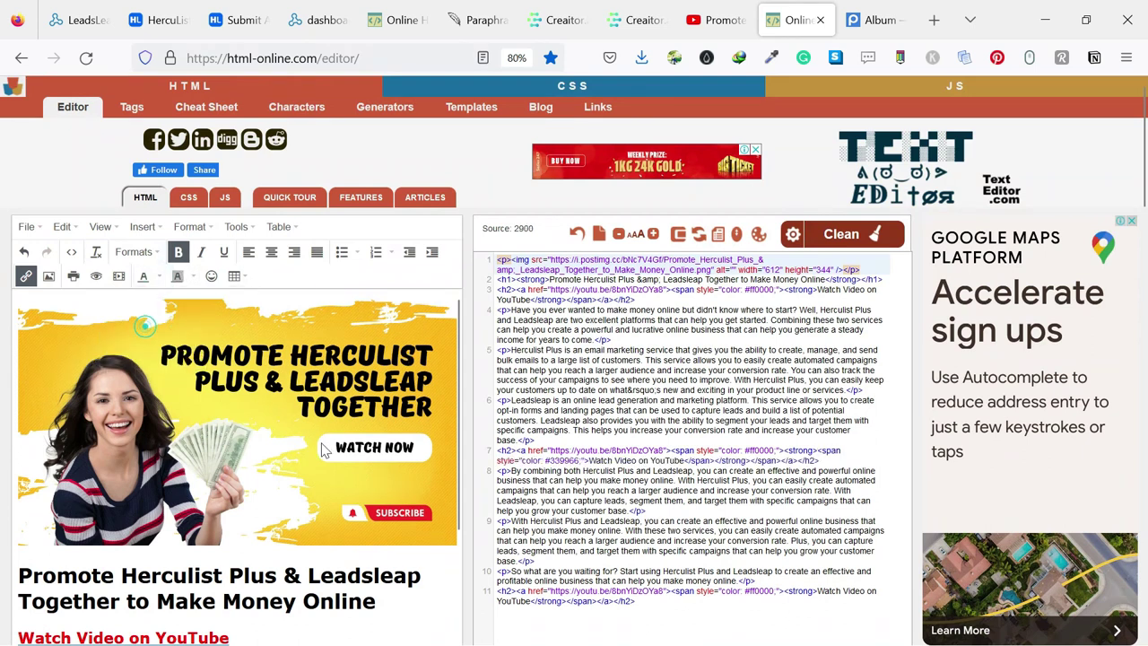
left_click(341, 506)
Color the last 'Watch Video on YouTube' heading blue.
scroll(342, 507, "down", 1)
scroll(342, 506, "down", 1)
scroll(342, 507, "down", 5)
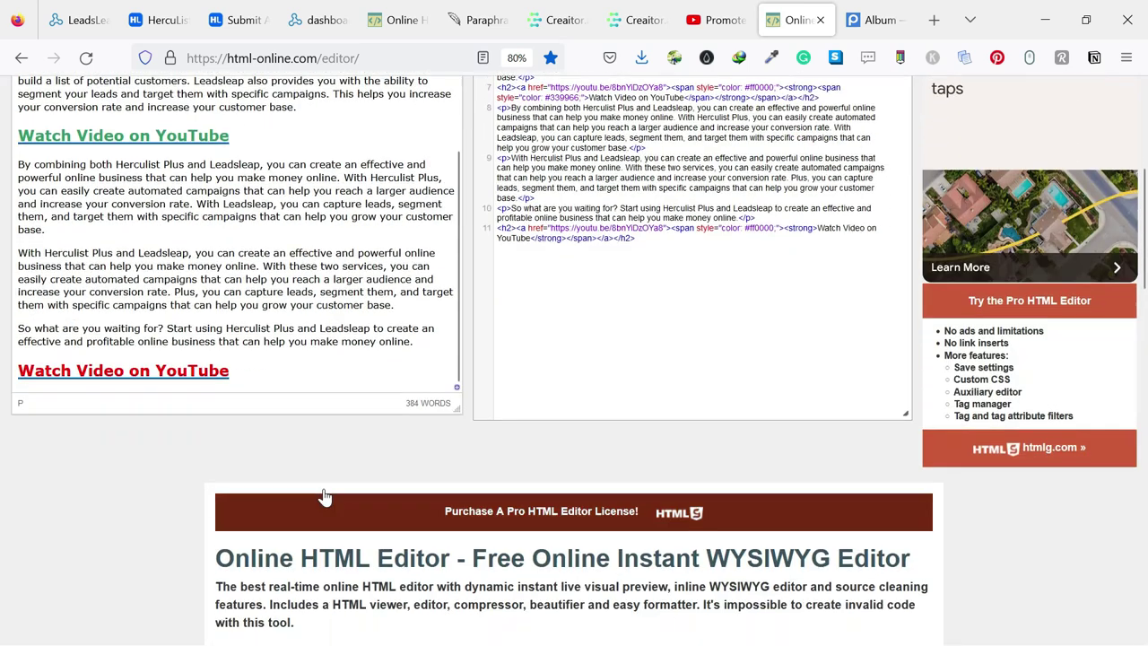
left_click_drag(269, 357, 13, 361)
scroll(398, 409, "up", 10)
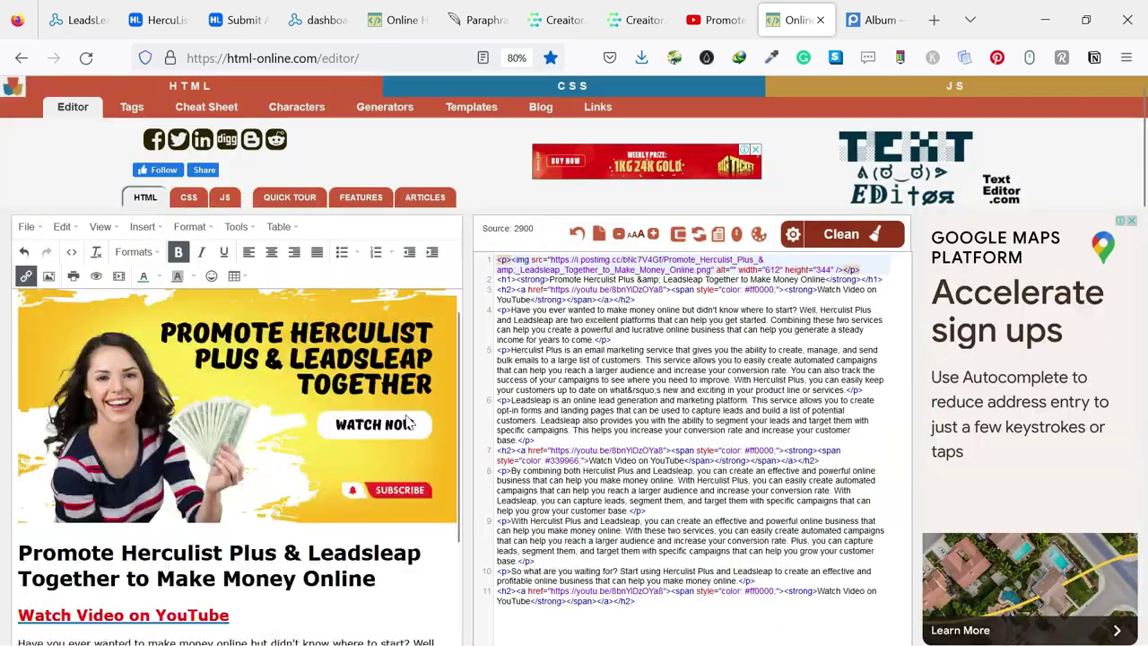
left_click(159, 277)
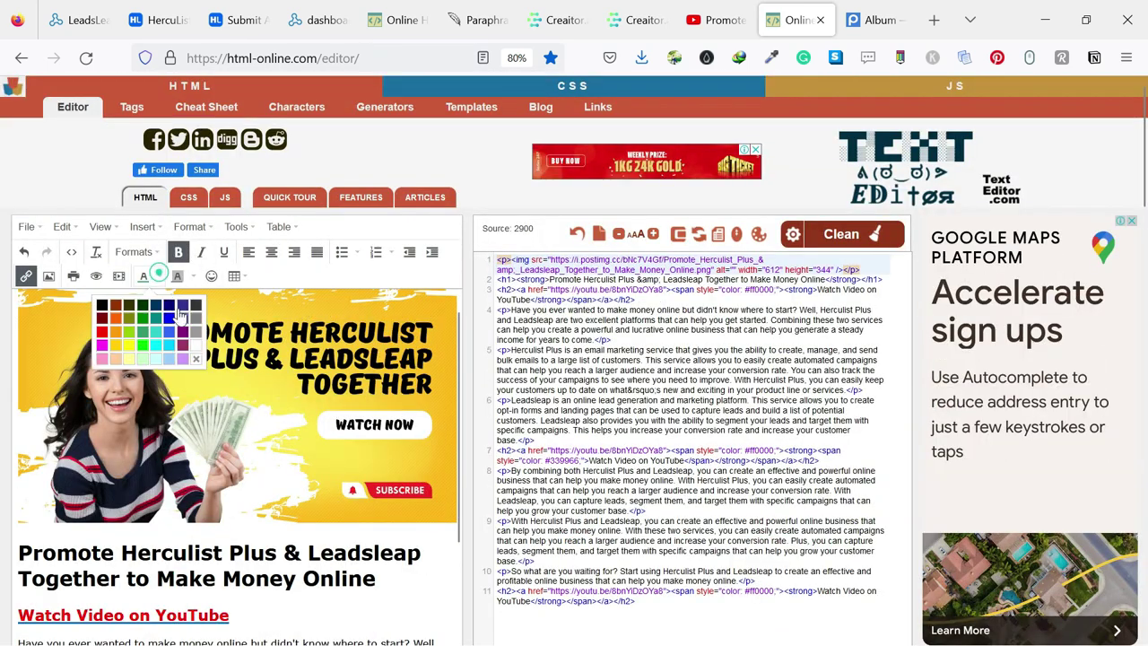
left_click(169, 319)
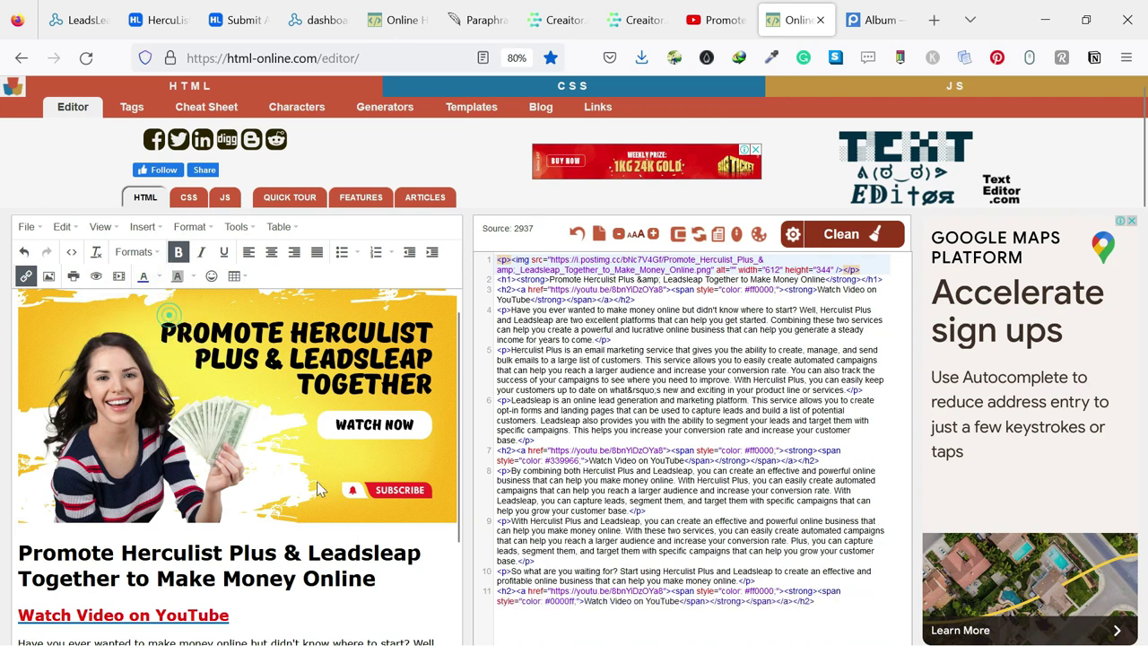
scroll(238, 466, "up", 3)
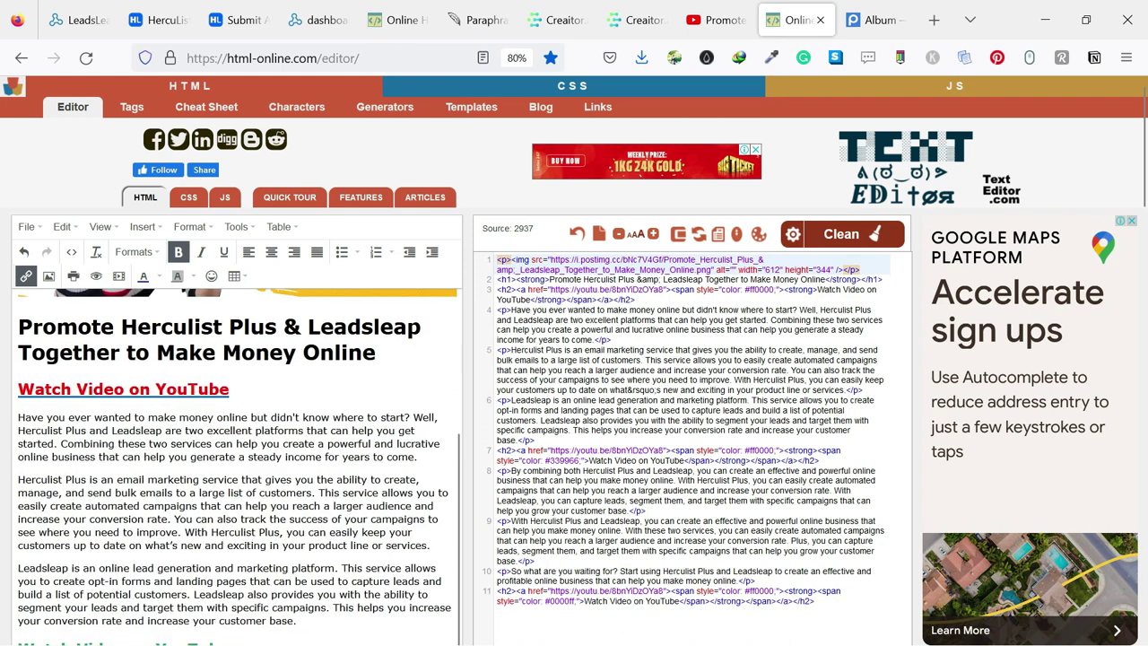
Put a cool smiley before the first heading and a kiss smiley before the second.
left_click_drag(230, 390, 18, 388)
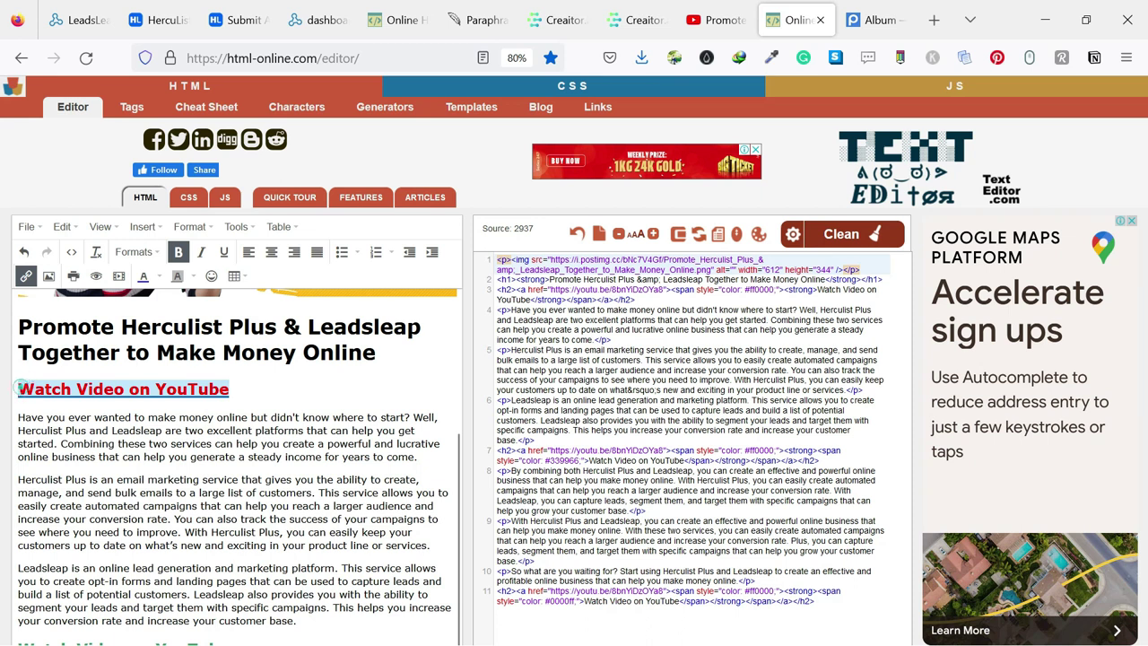
left_click(211, 276)
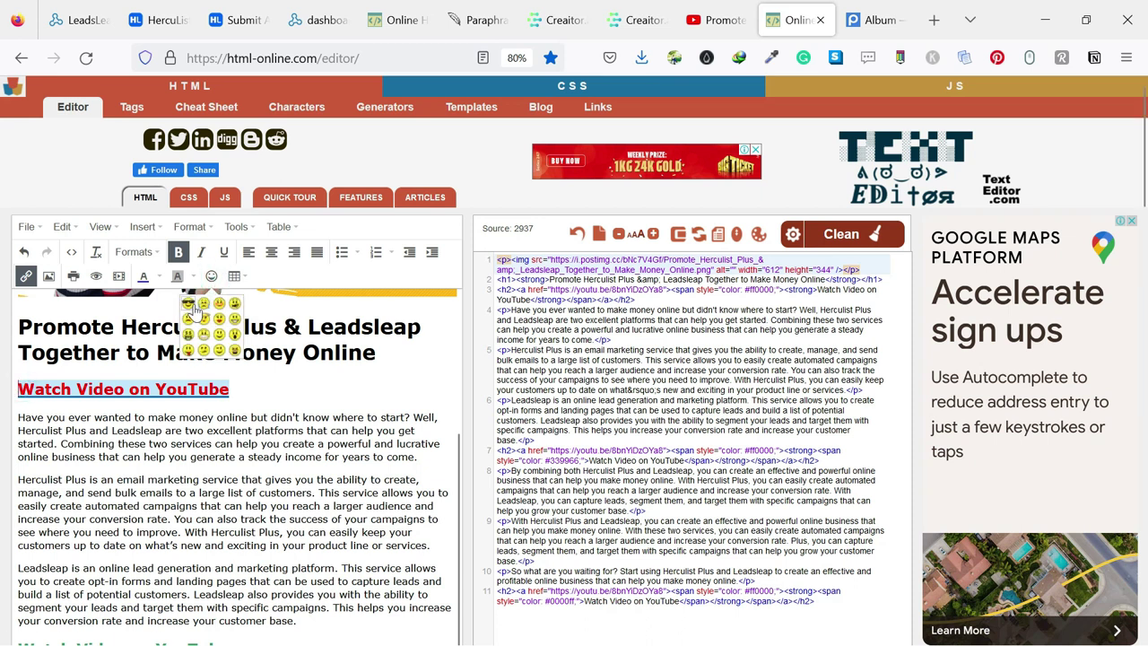
left_click(187, 303)
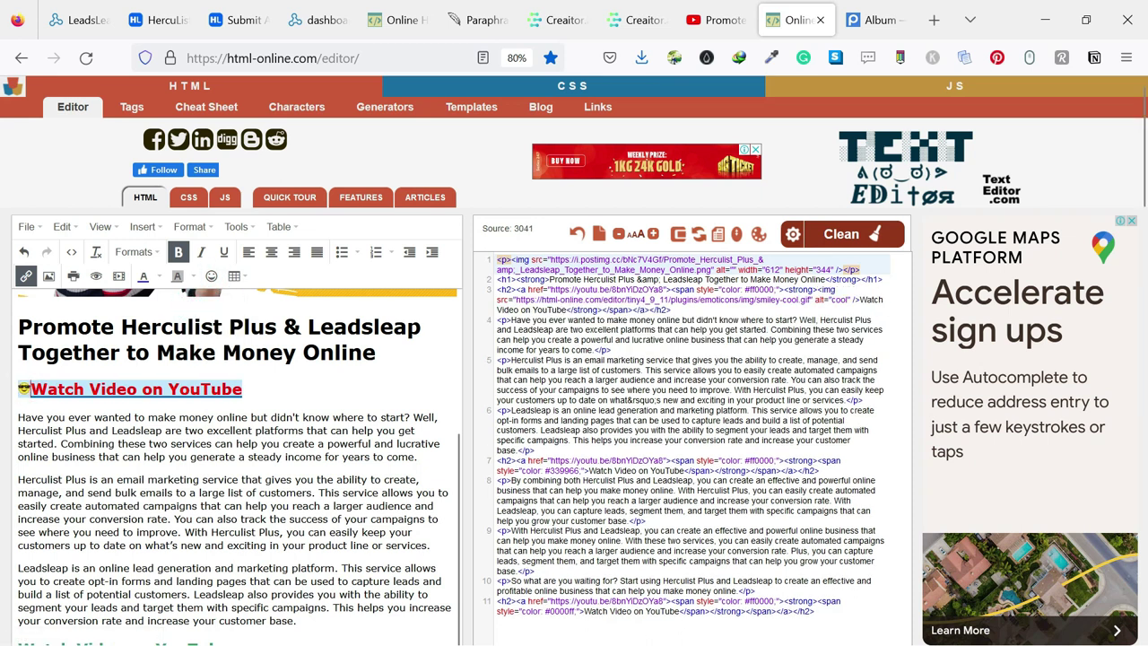
scroll(237, 467, "down", 3)
triple_click(20, 502)
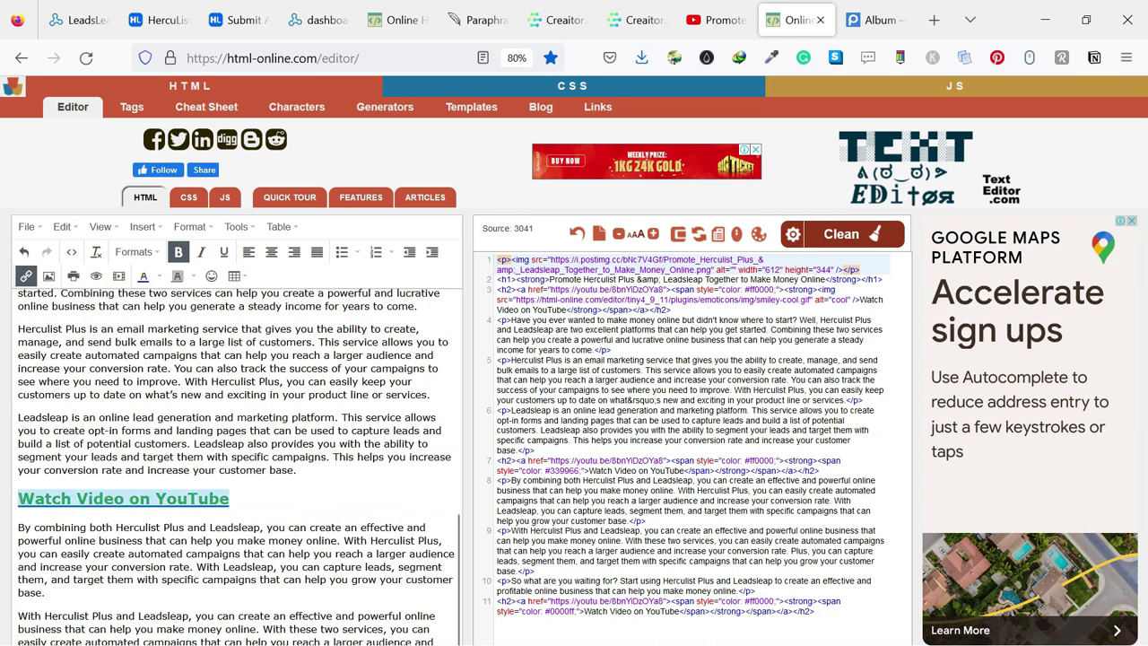
left_click(211, 276)
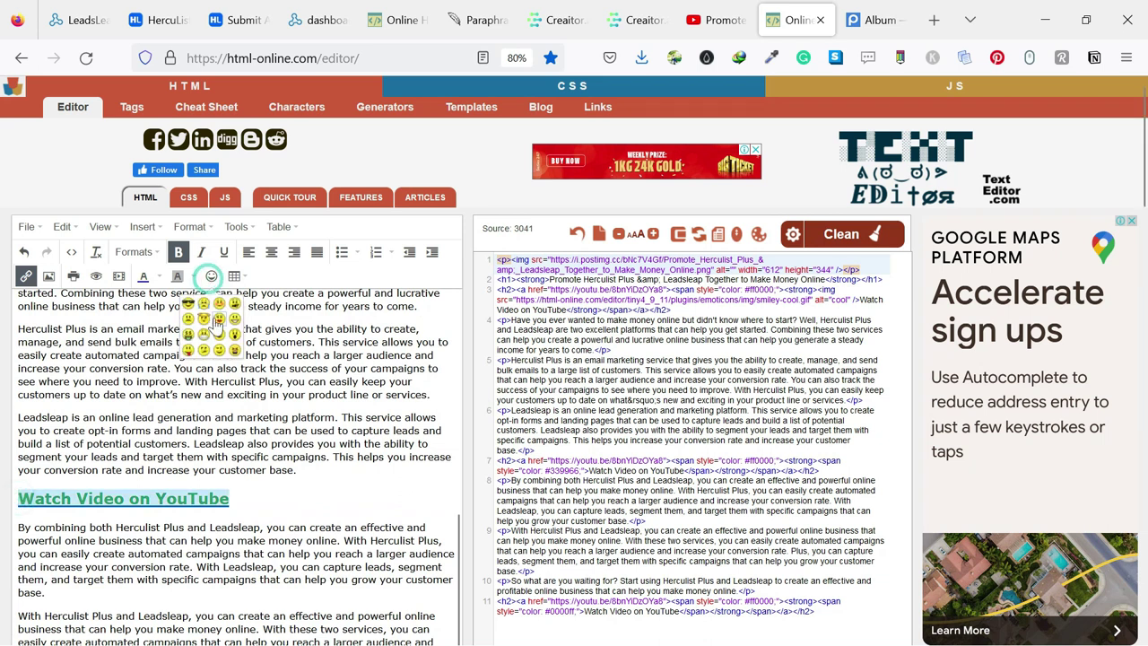
left_click(219, 320)
Put a money-mouth smiley before the last heading and add an empty paragraph after it.
scroll(40, 310, "down", 5)
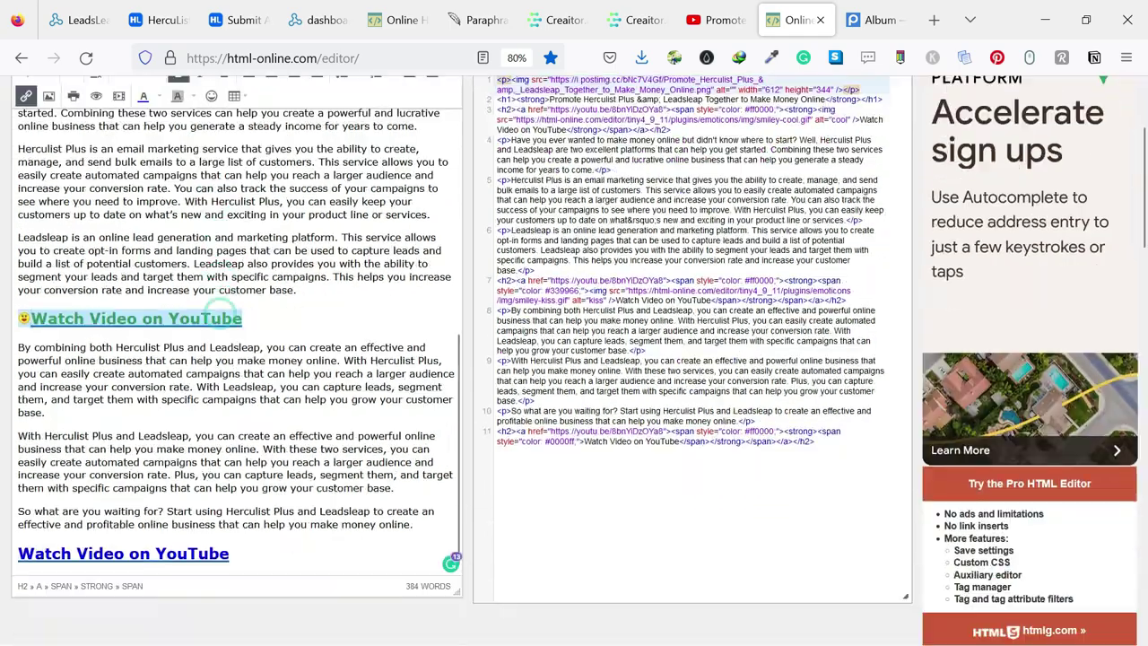
triple_click(18, 281)
scroll(179, 410, "up", 3)
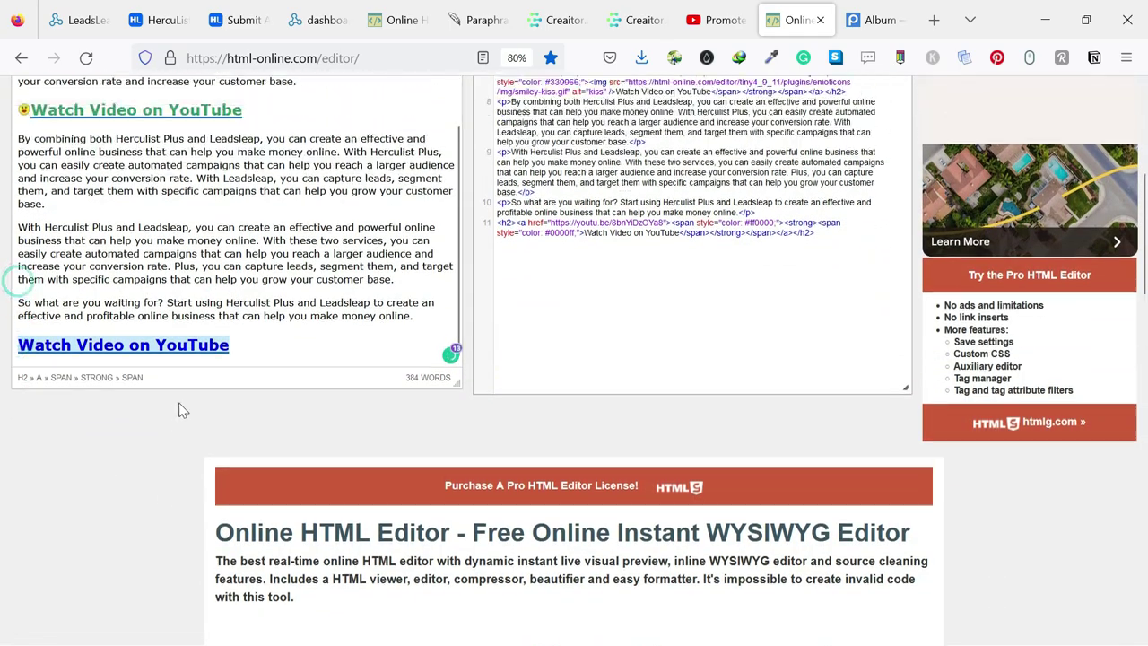
scroll(179, 410, "up", 3)
scroll(207, 281, "up", 3)
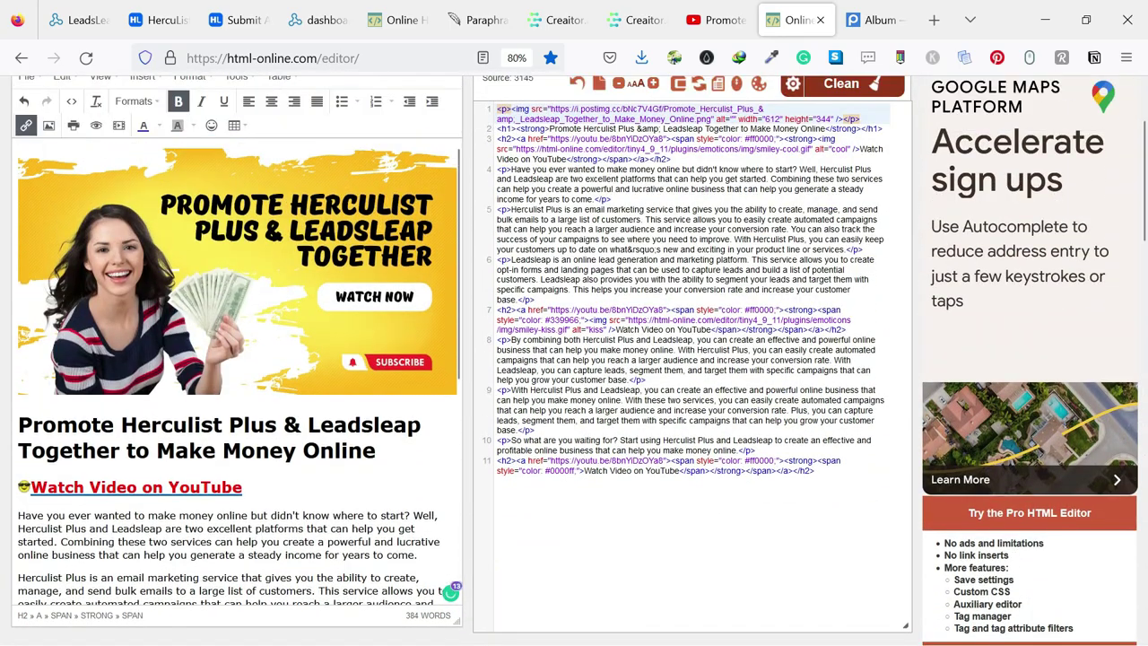
scroll(208, 281, "up", 3)
left_click(208, 278)
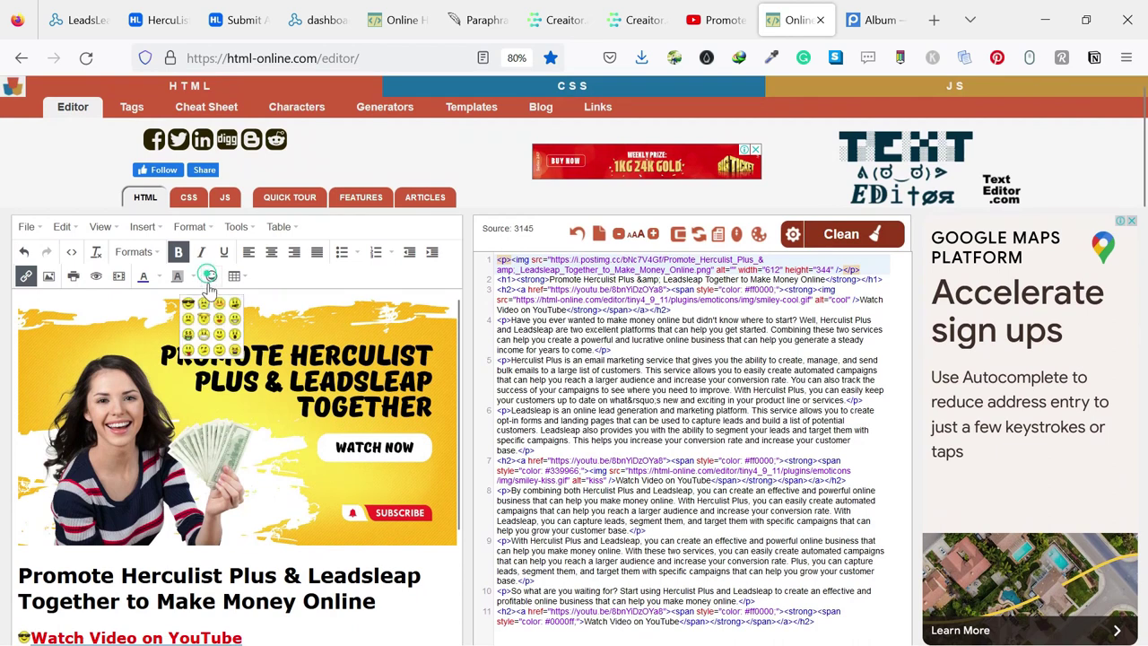
left_click(188, 339)
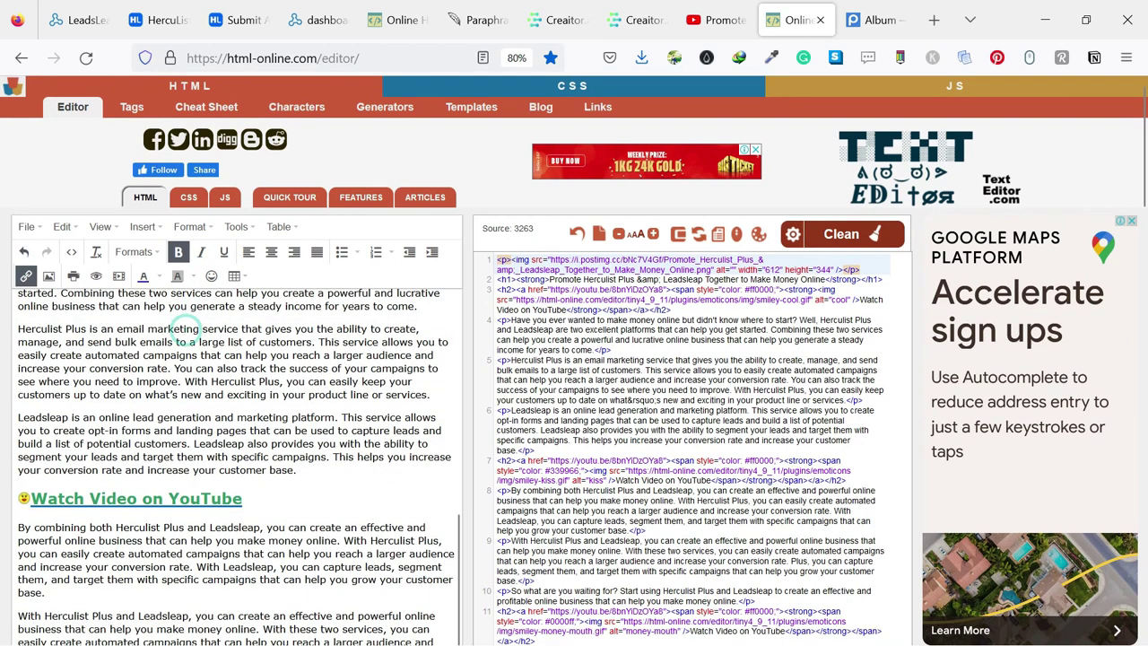
scroll(348, 463, "down", 5)
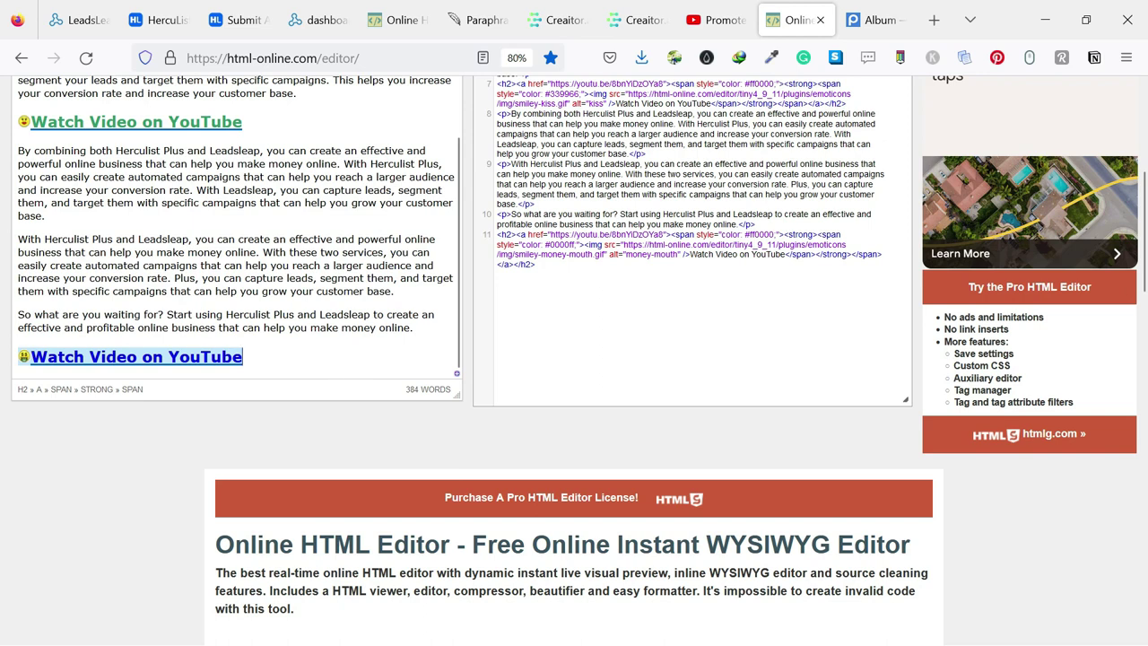
key("Return")
Select and copy the whole raw HTML source of the ad.
scroll(350, 384, "up", 5)
scroll(359, 381, "up", 5)
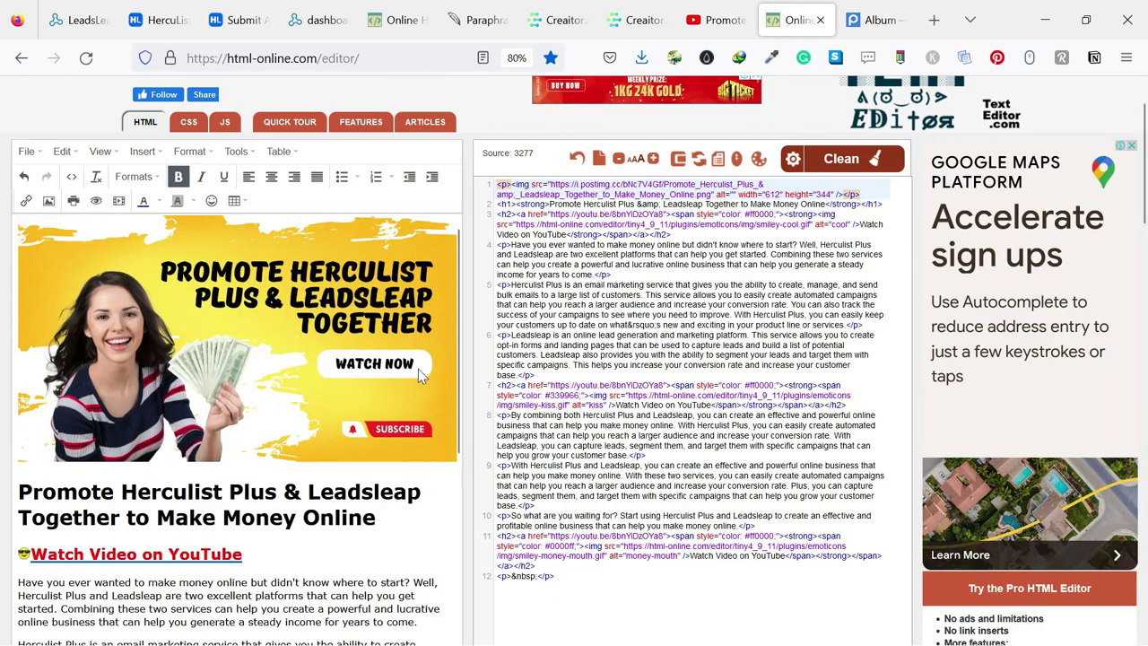
scroll(418, 369, "down", 3)
left_click(738, 356)
key("ctrl+a")
key("ctrl+c")
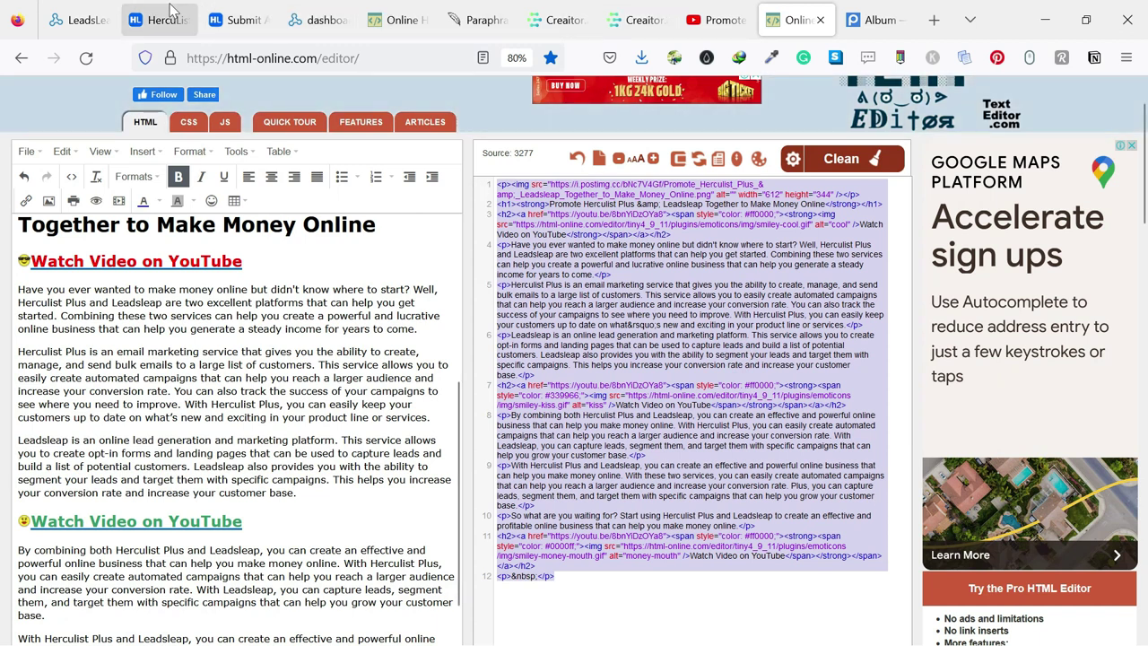
Set the HercuList ad body editor format to HTML.
left_click(232, 18)
left_click(99, 253)
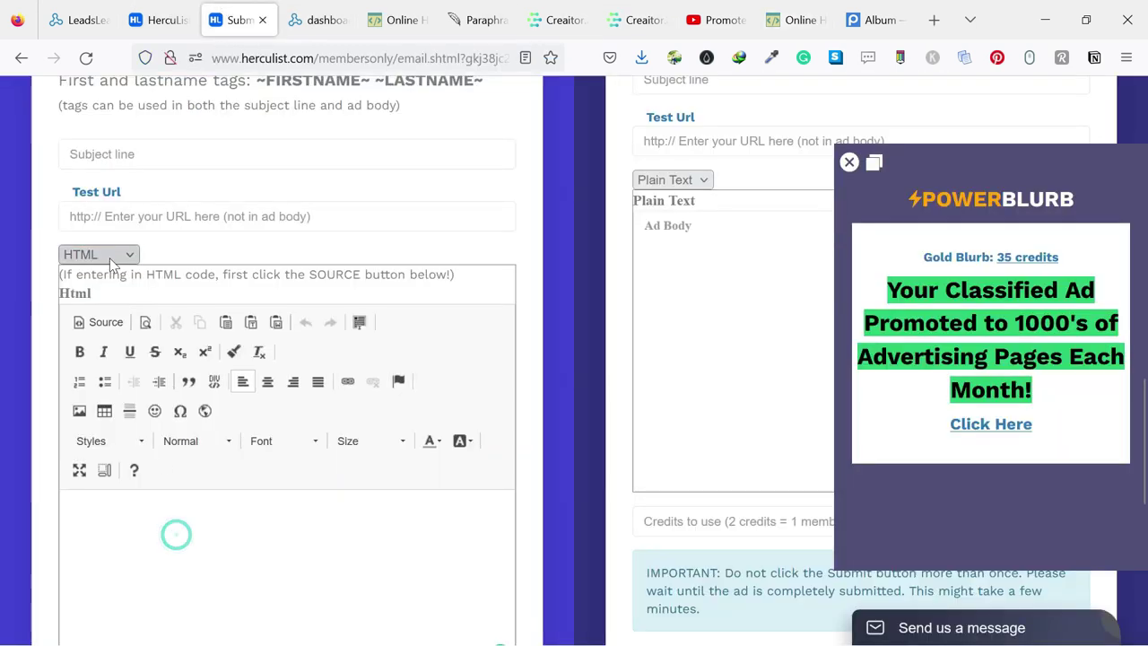
left_click(90, 276)
left_click(91, 260)
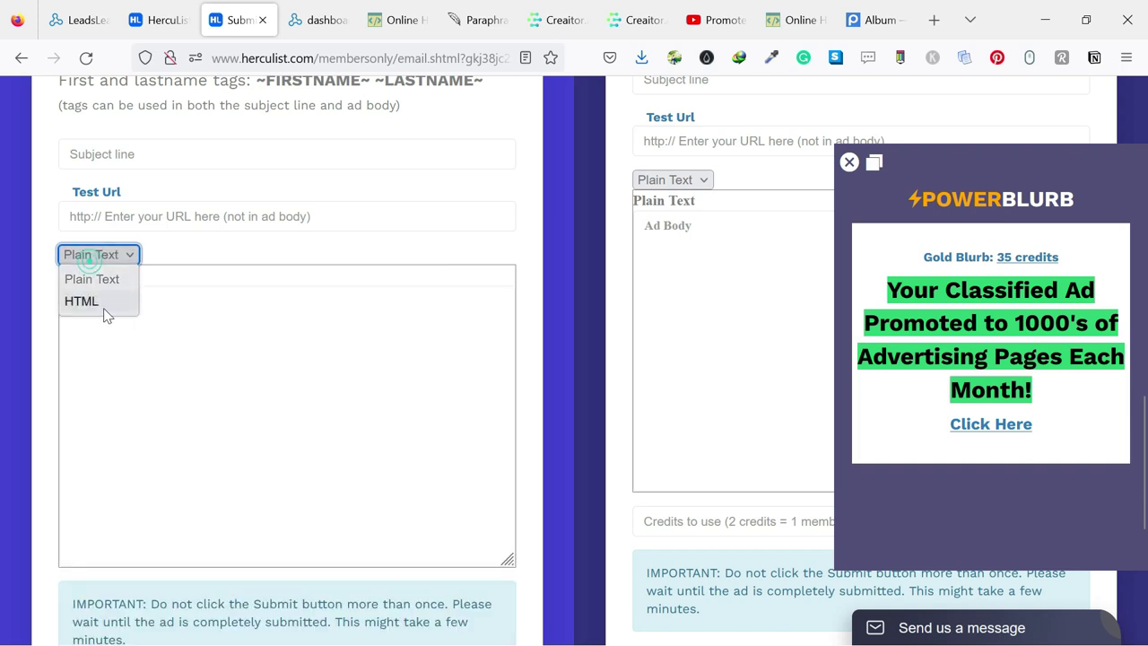
left_click(99, 303)
left_click(97, 254)
left_click(104, 279)
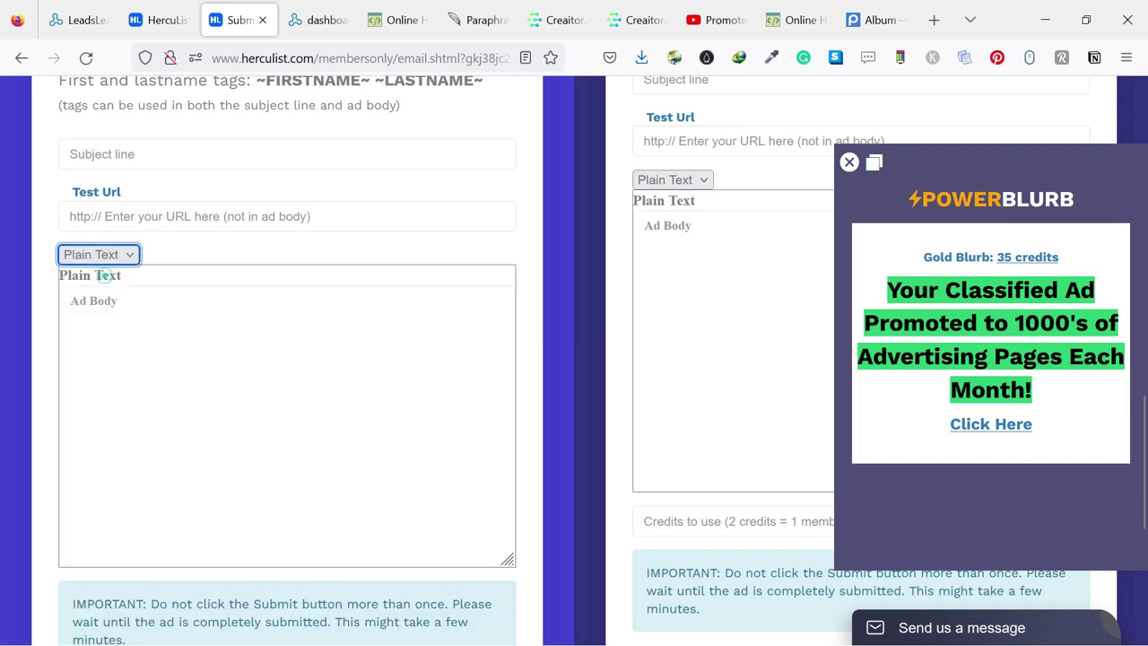
left_click(106, 303)
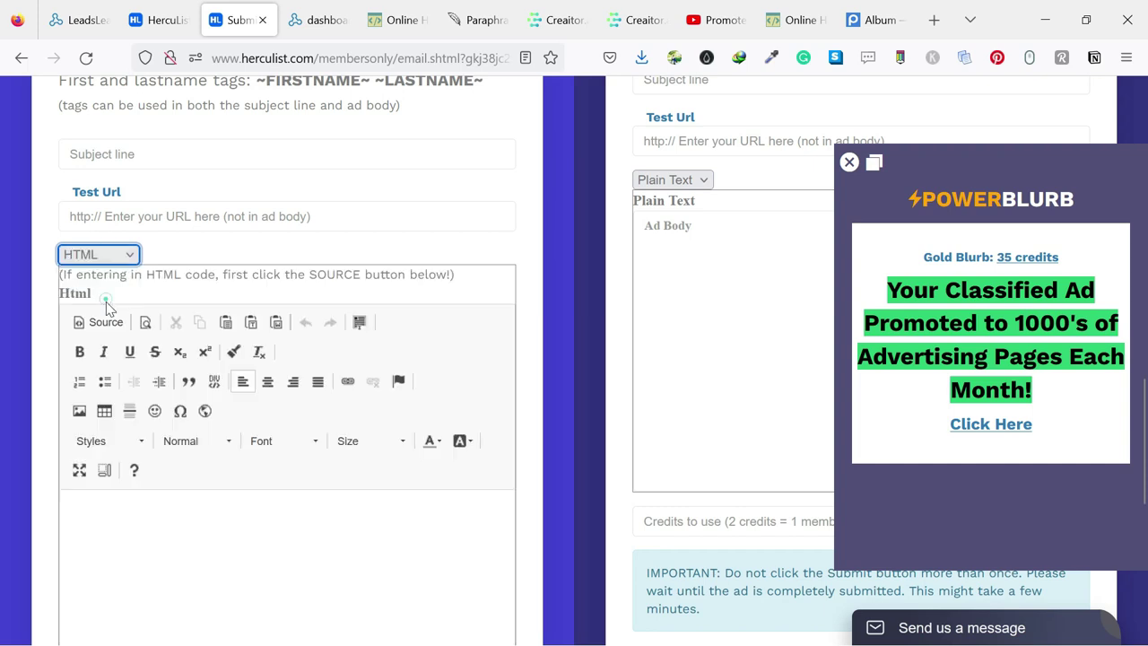
Paste the copied ad HTML into the body via Source view and review the result.
left_click(95, 321)
key("ctrl+v")
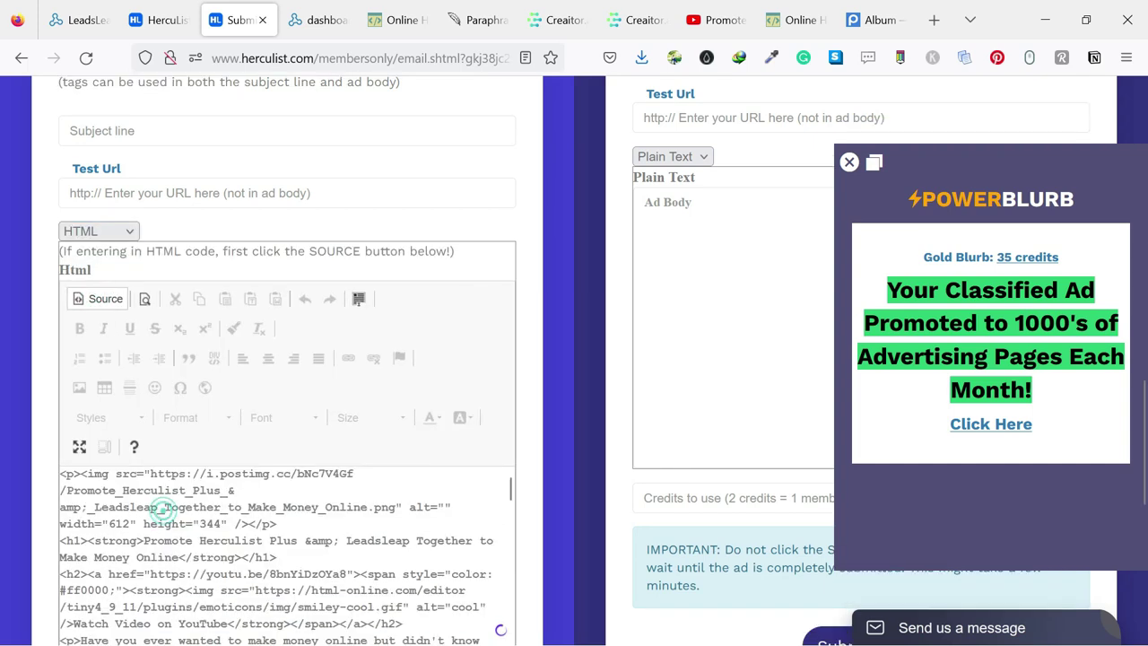
left_click(101, 298)
scroll(53, 395, "down", 5)
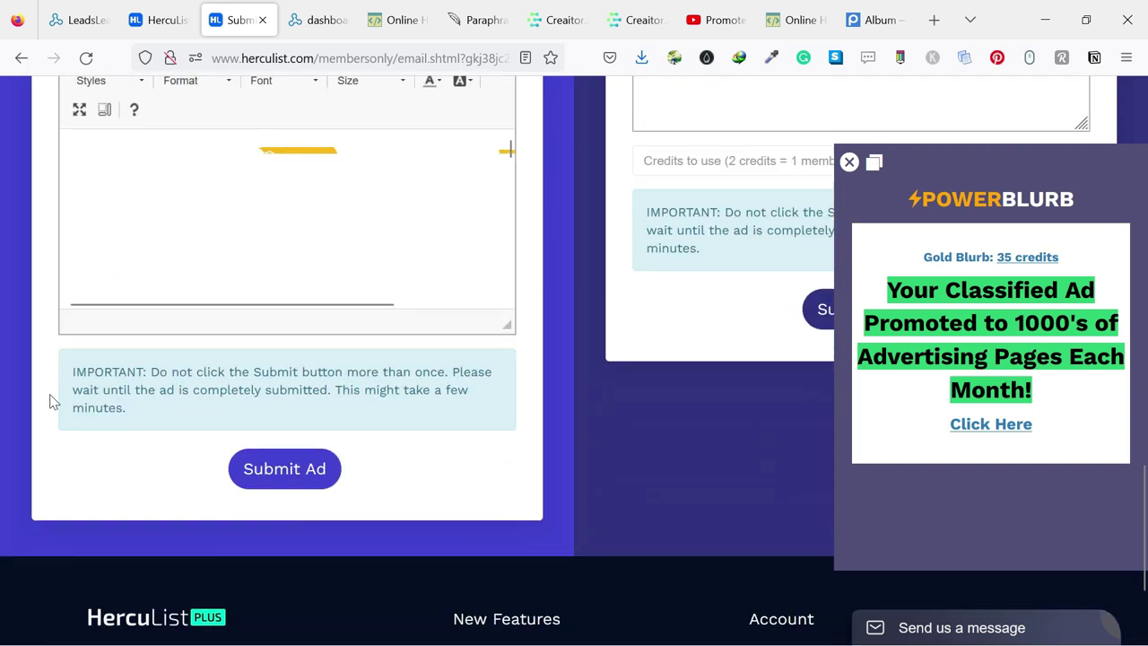
scroll(269, 314, "down", 2)
mouse_move(508, 201)
left_mouse_down()
mouse_move(510, 310)
mouse_move(430, 619)
left_mouse_up()
scroll(431, 619, "down", 3)
scroll(430, 619, "down", 3)
scroll(412, 359, "down", 5)
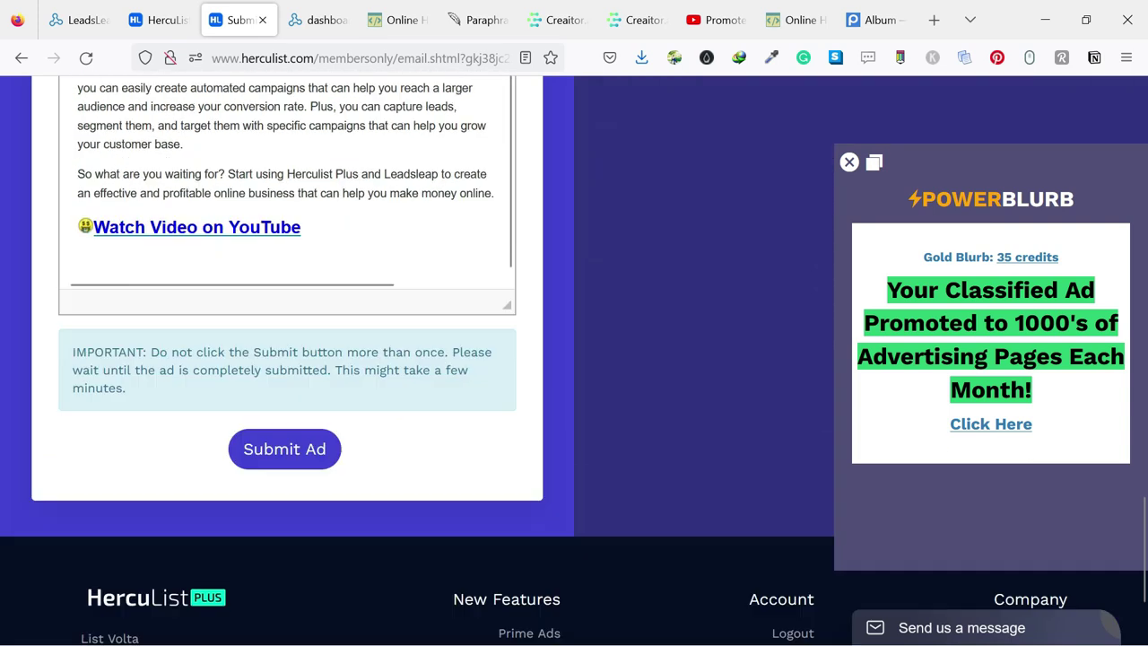
scroll(410, 354, "down", 1)
scroll(410, 353, "up", 5)
left_click(751, 11)
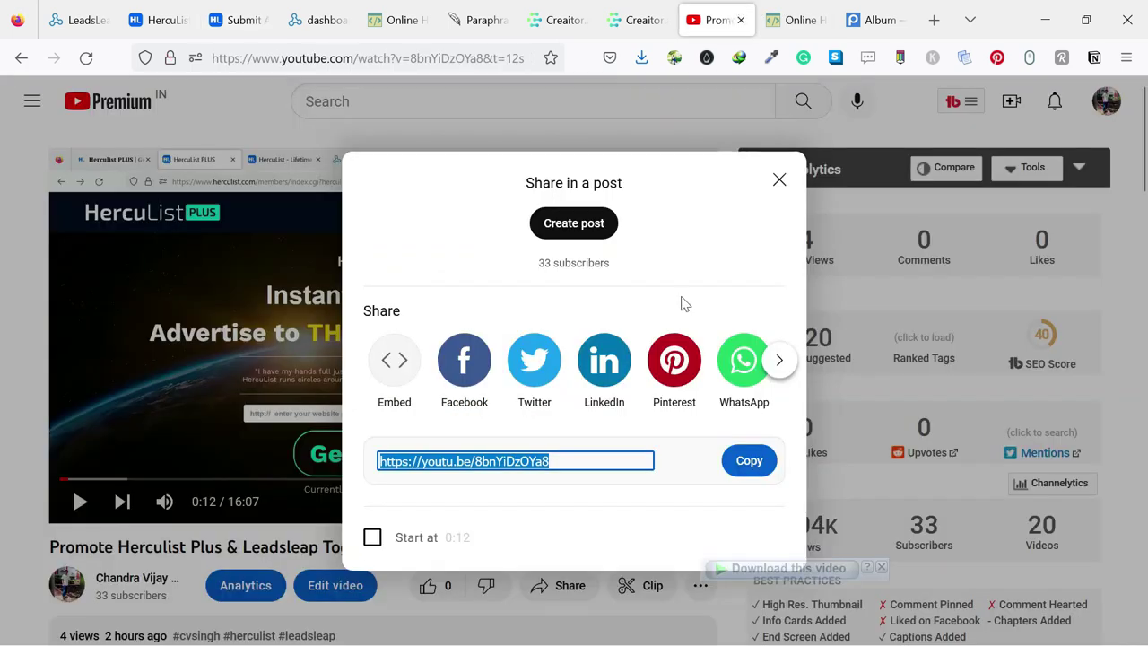
left_click(749, 460)
left_click(241, 19)
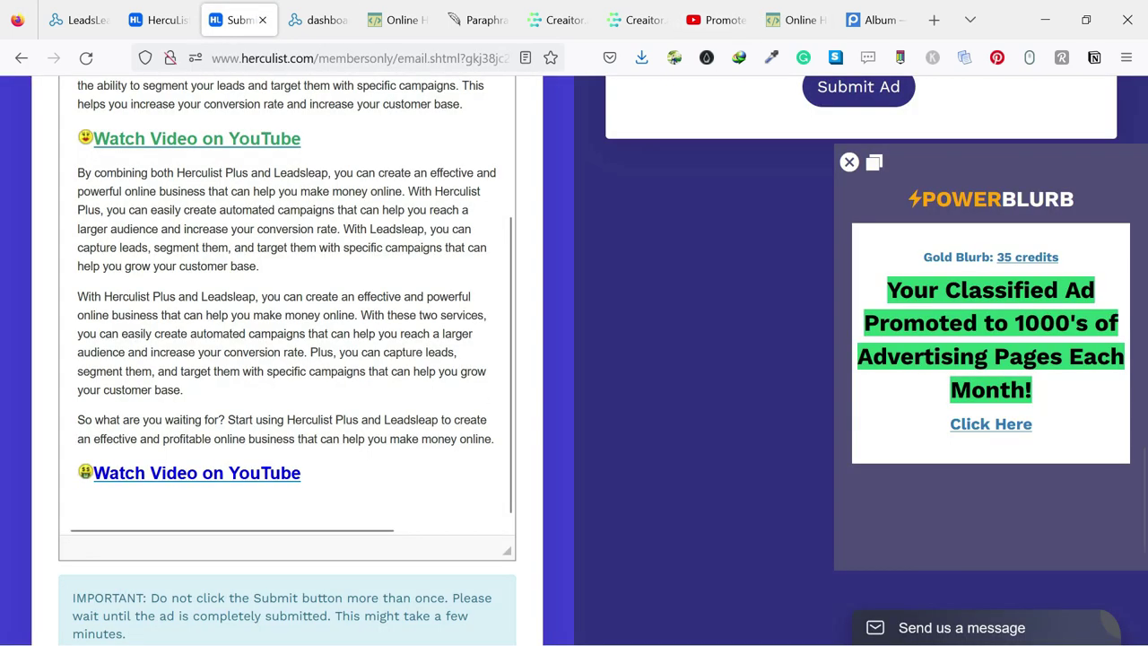
scroll(269, 358, "up", 5)
scroll(30, 302, "up", 5)
scroll(31, 303, "up", 5)
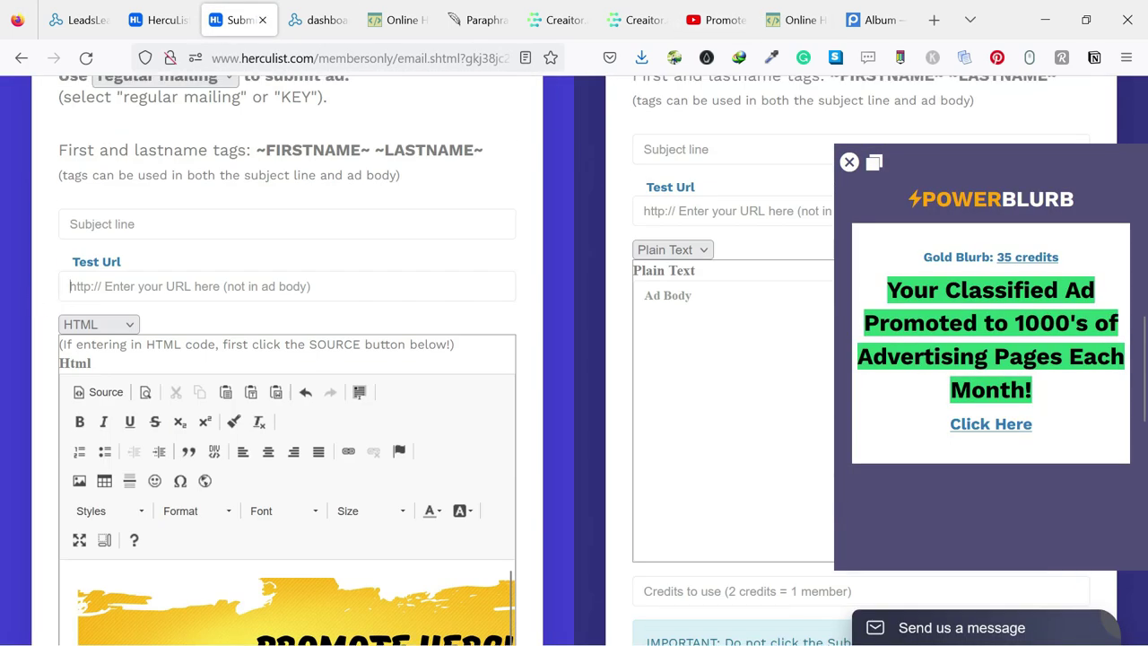
left_click(142, 286)
key("ctrl+v")
Set the subject to the headline 'Promote Herculist Plus & Leadsleap Together to Make Money Online'.
scroll(182, 257, "down", 3)
scroll(269, 448, "down", 3)
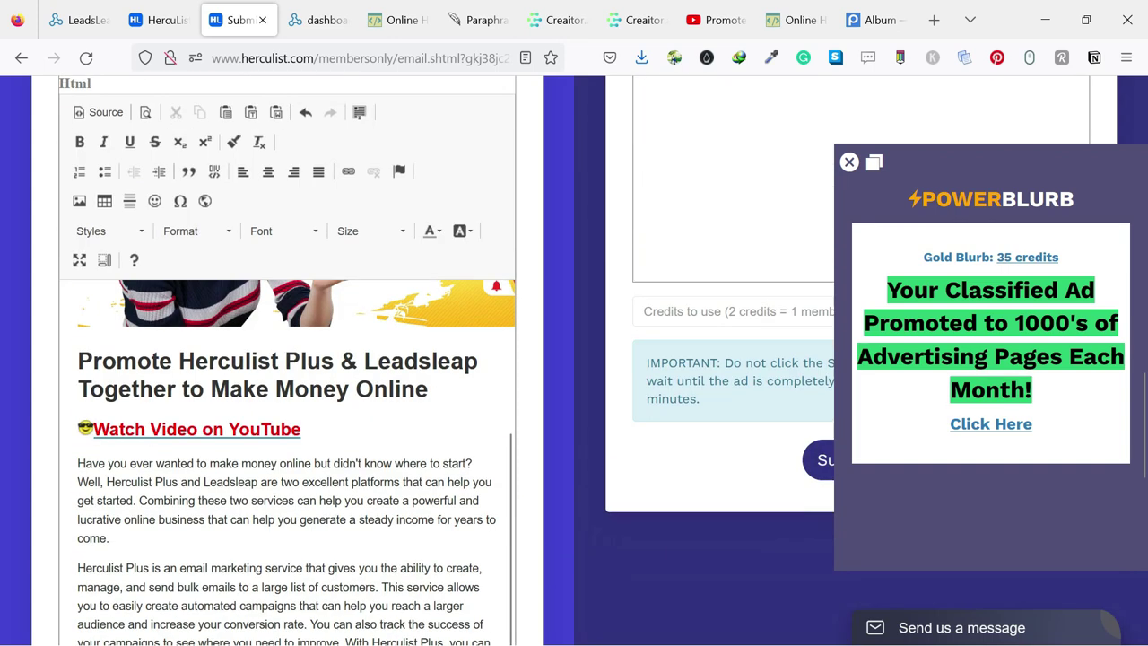
triple_click(464, 398)
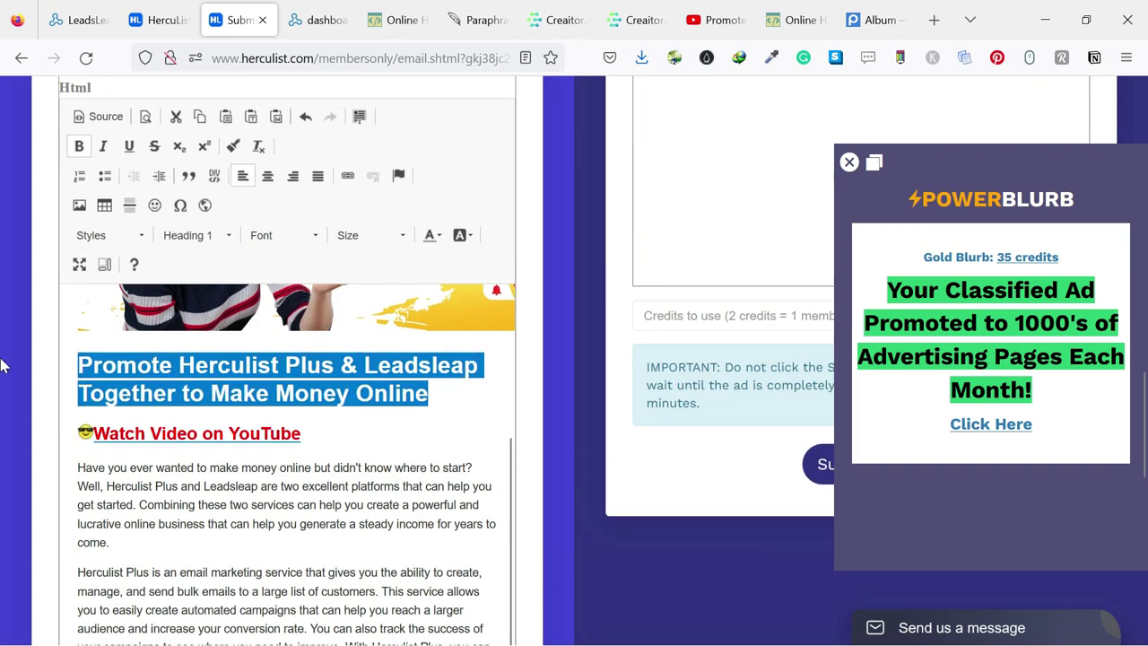
scroll(27, 350, "up", 5)
scroll(27, 350, "up", 2)
scroll(126, 314, "down", 5)
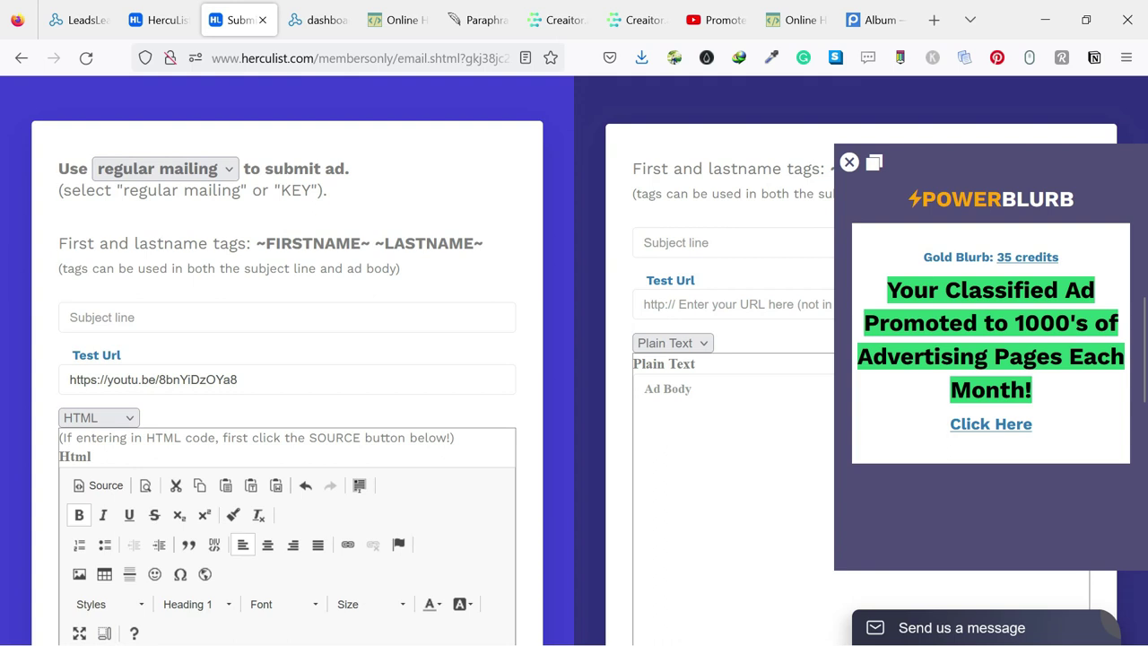
left_click(127, 305)
left_click(131, 361)
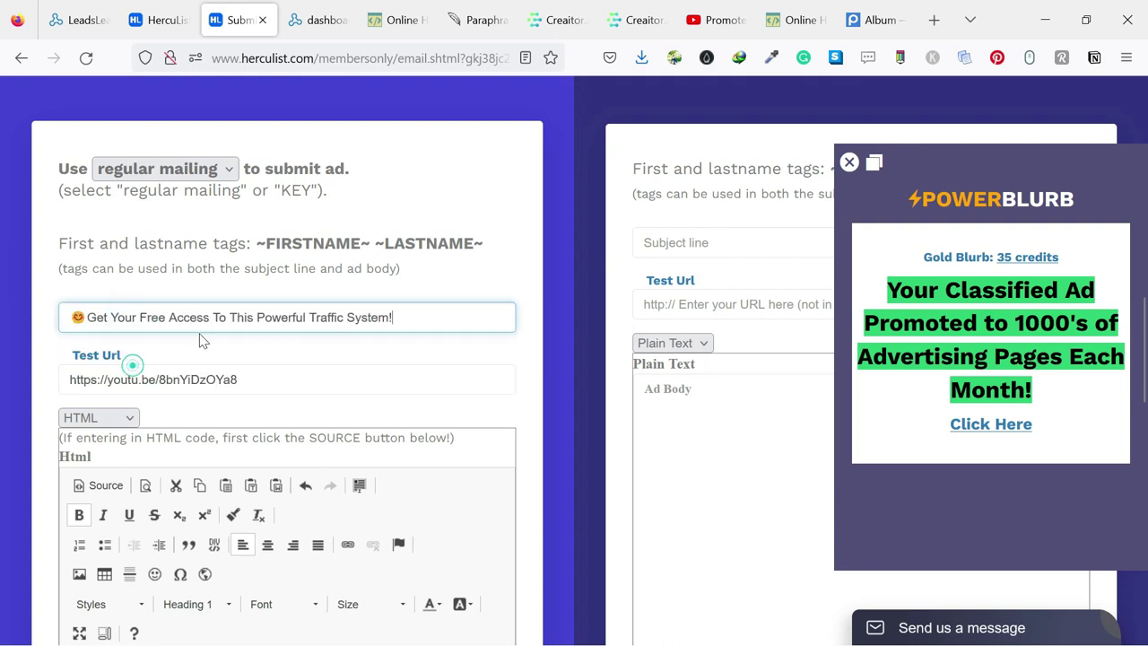
left_click_drag(95, 317, 435, 311)
key("ctrl+v")
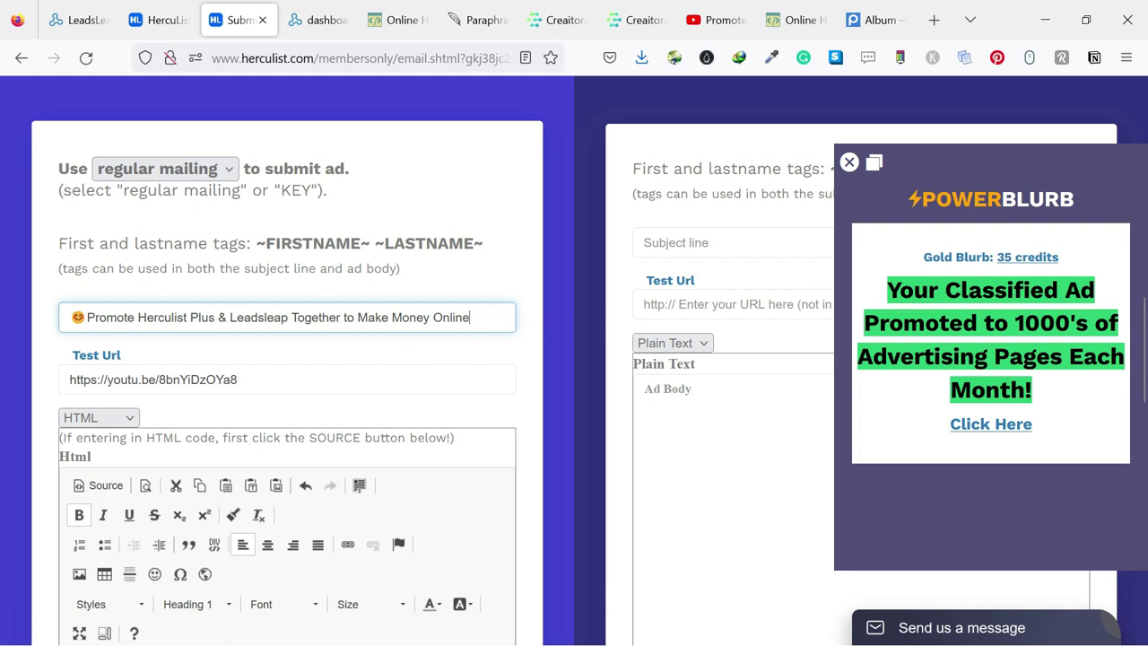
Dismiss the POWERBLURB advert overlay on the submission form.
scroll(5, 348, "down", 3)
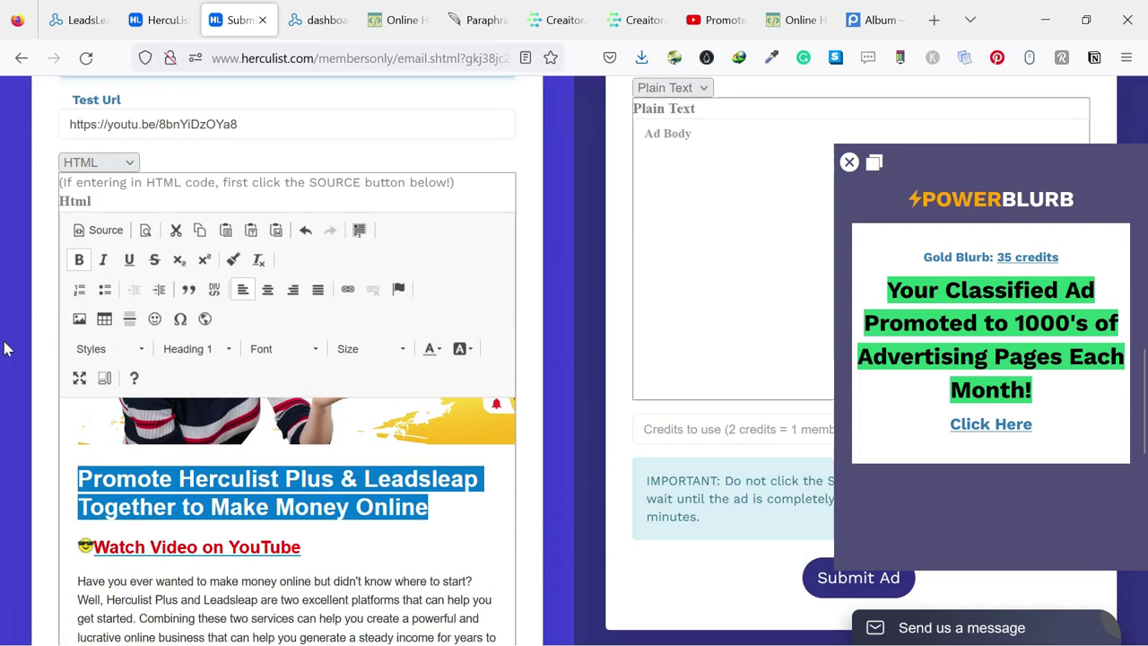
scroll(6, 346, "up", 4)
scroll(84, 326, "up", 4)
scroll(415, 270, "down", 3)
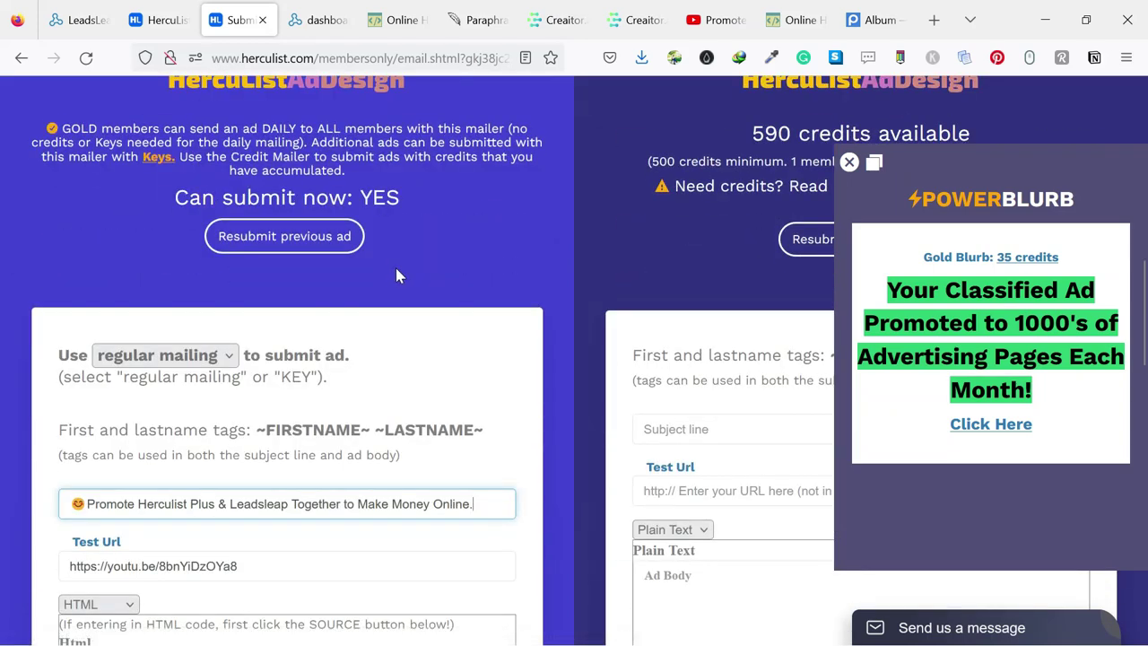
scroll(397, 269, "up", 4)
scroll(845, 178, "up", 1)
left_click(849, 161)
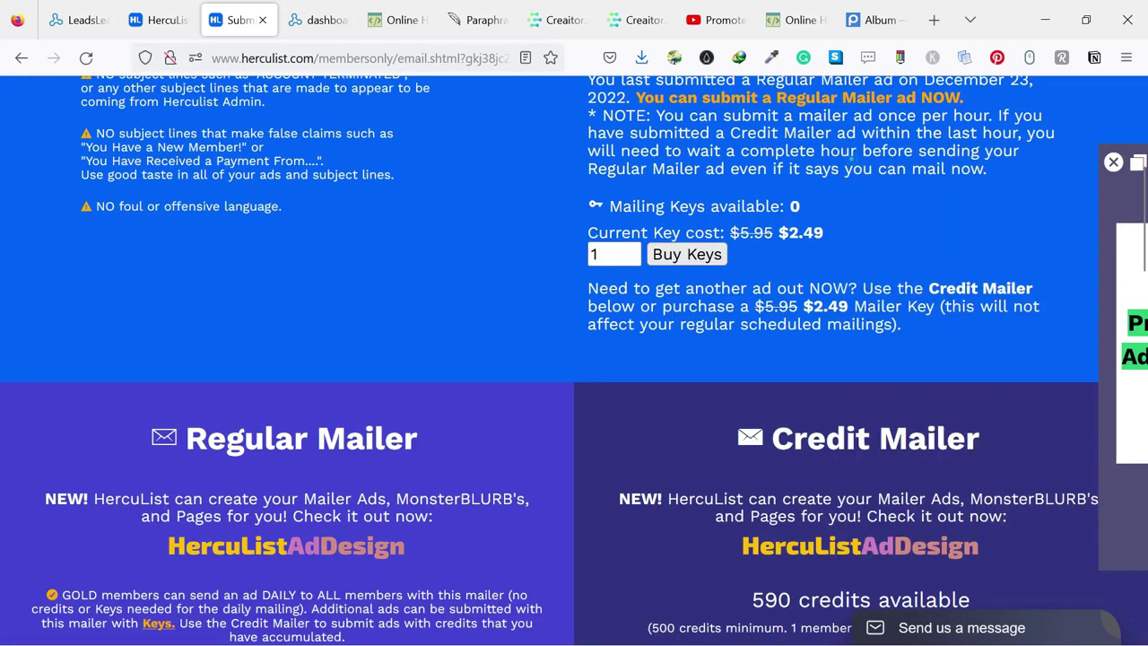
Submit the Regular Mailer ad from the bottom of the form.
scroll(848, 162, "up", 4)
scroll(796, 279, "down", 1)
scroll(796, 279, "down", 2)
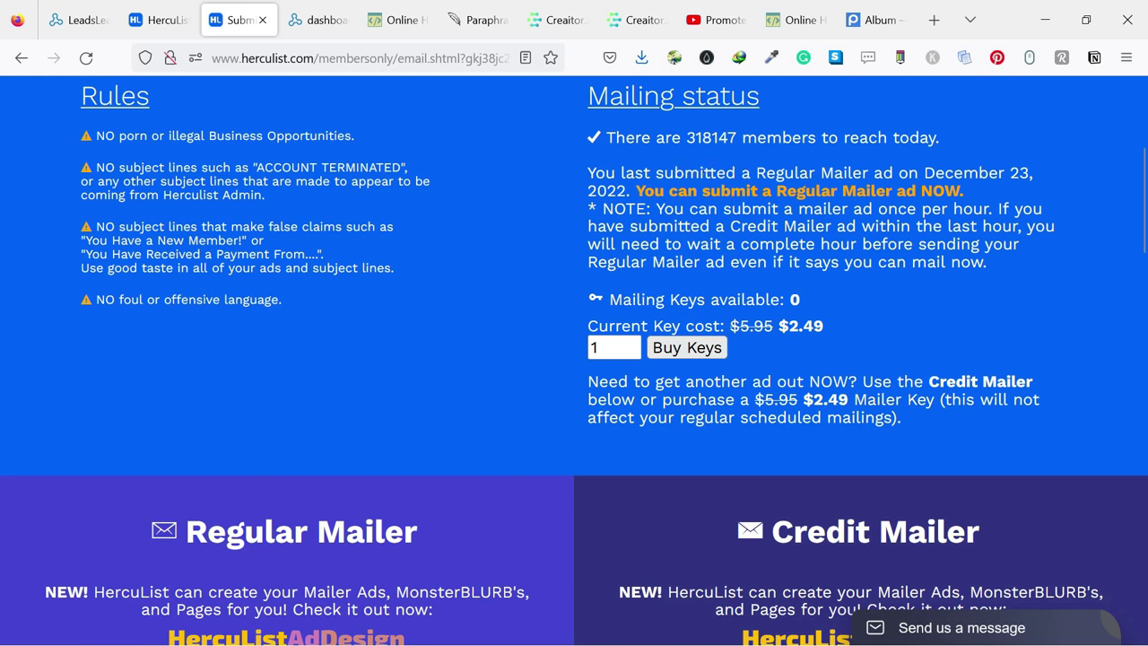
scroll(532, 188, "down", 4)
scroll(532, 189, "down", 4)
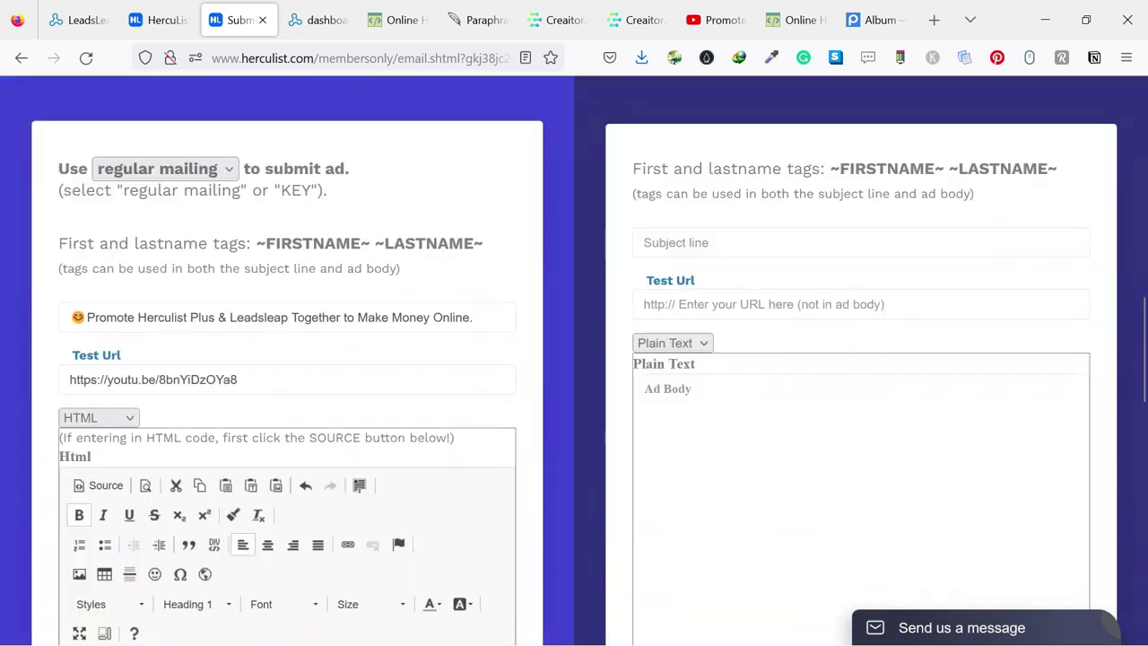
scroll(231, 273, "up", 2)
scroll(230, 274, "up", 2)
scroll(230, 273, "up", 4)
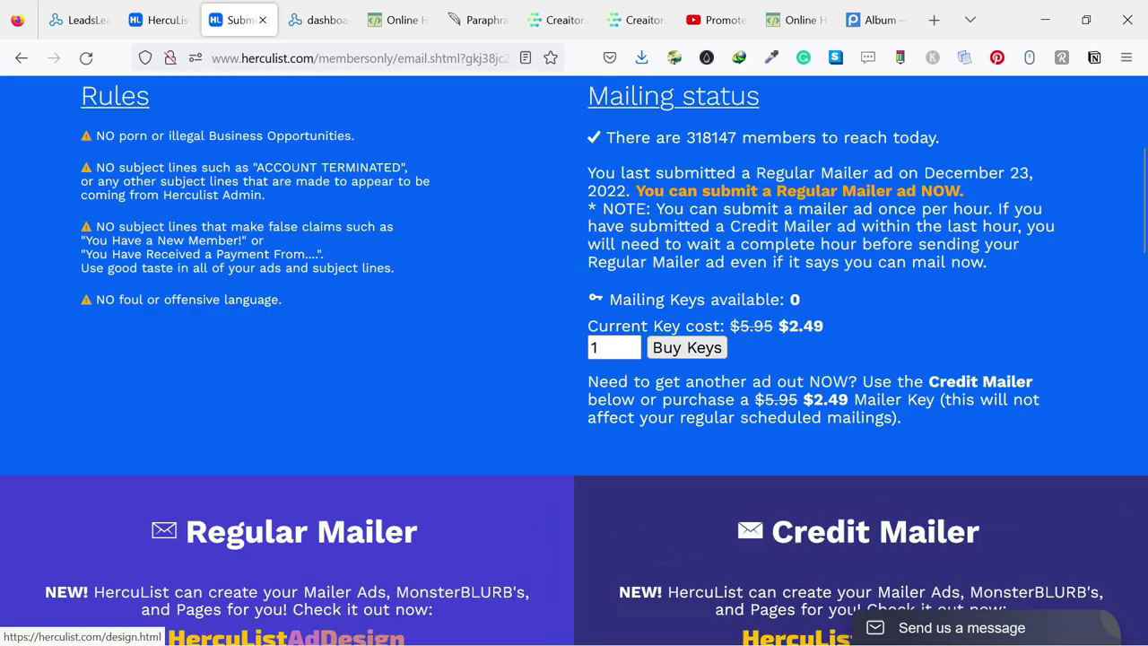
scroll(231, 273, "down", 4)
scroll(64, 308, "down", 4)
scroll(28, 320, "down", 3)
scroll(26, 320, "down", 4)
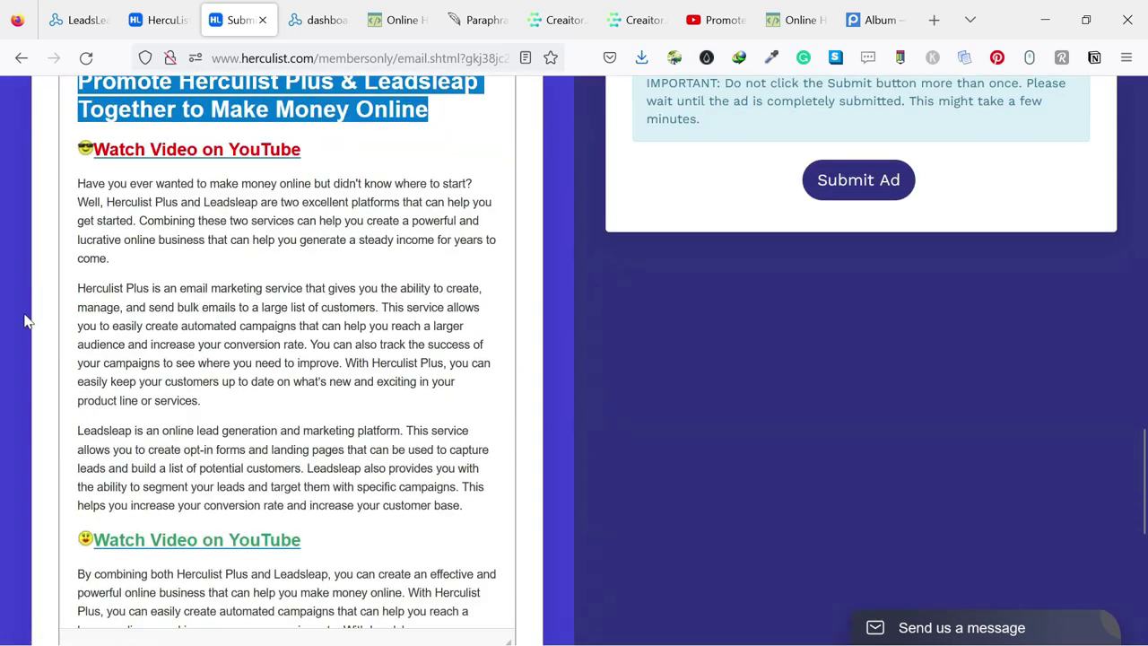
scroll(26, 320, "down", 1)
scroll(287, 404, "down", 5)
scroll(287, 359, "down", 5)
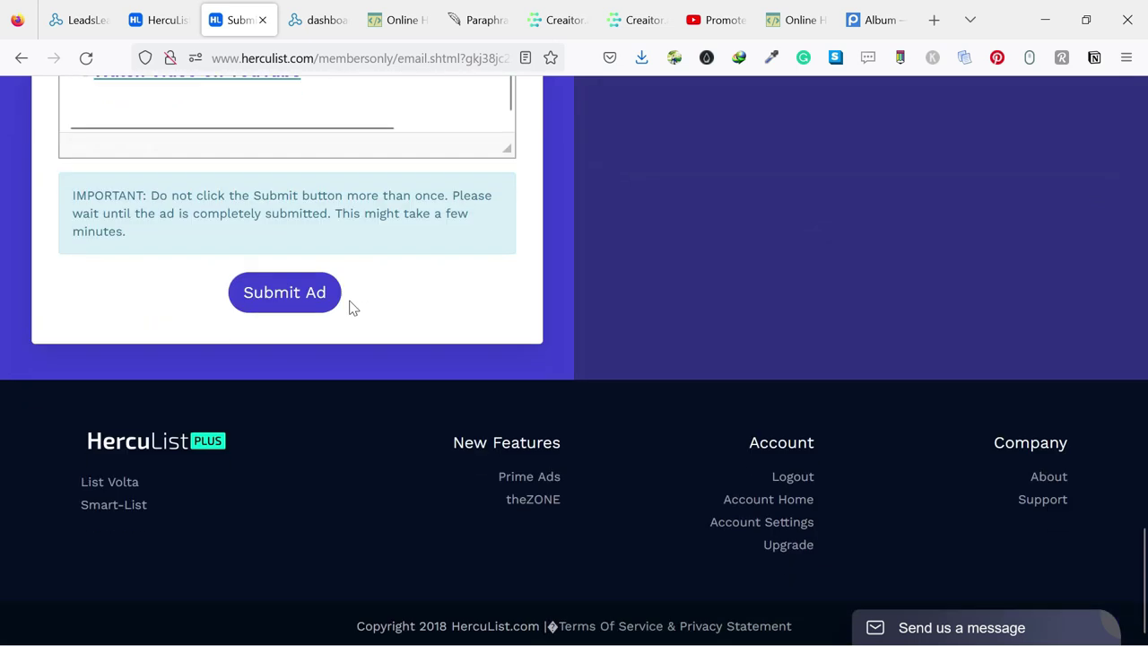
left_click(281, 308)
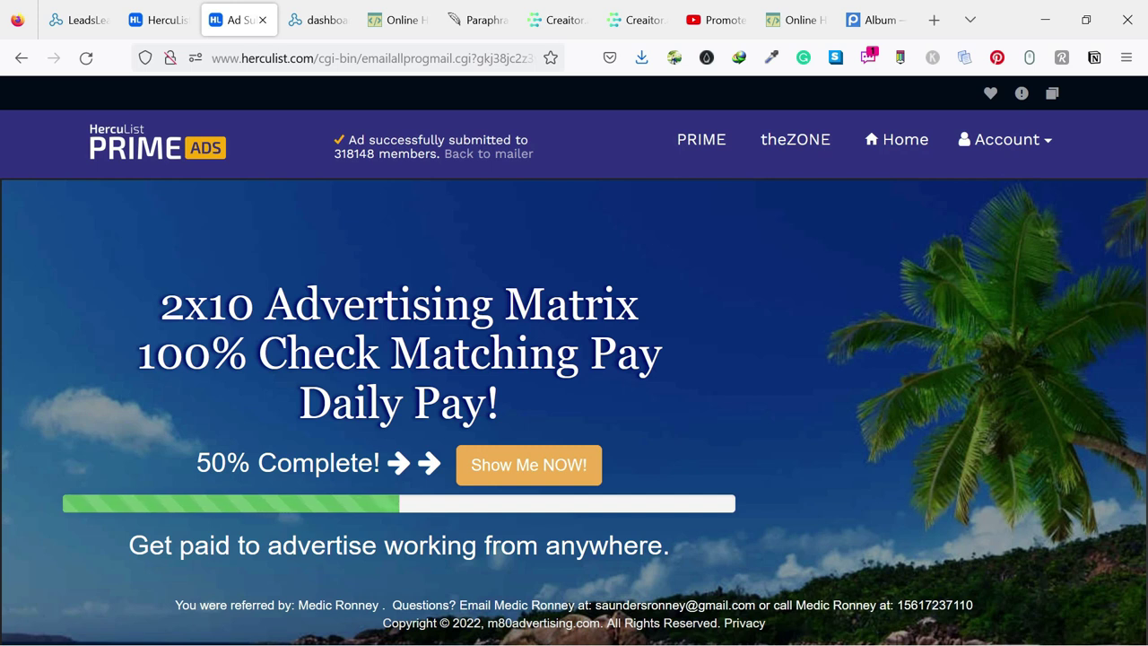
Scroll through the HercuList confirmation that the ad reached 318,148 members.
scroll(494, 135, "down", 3)
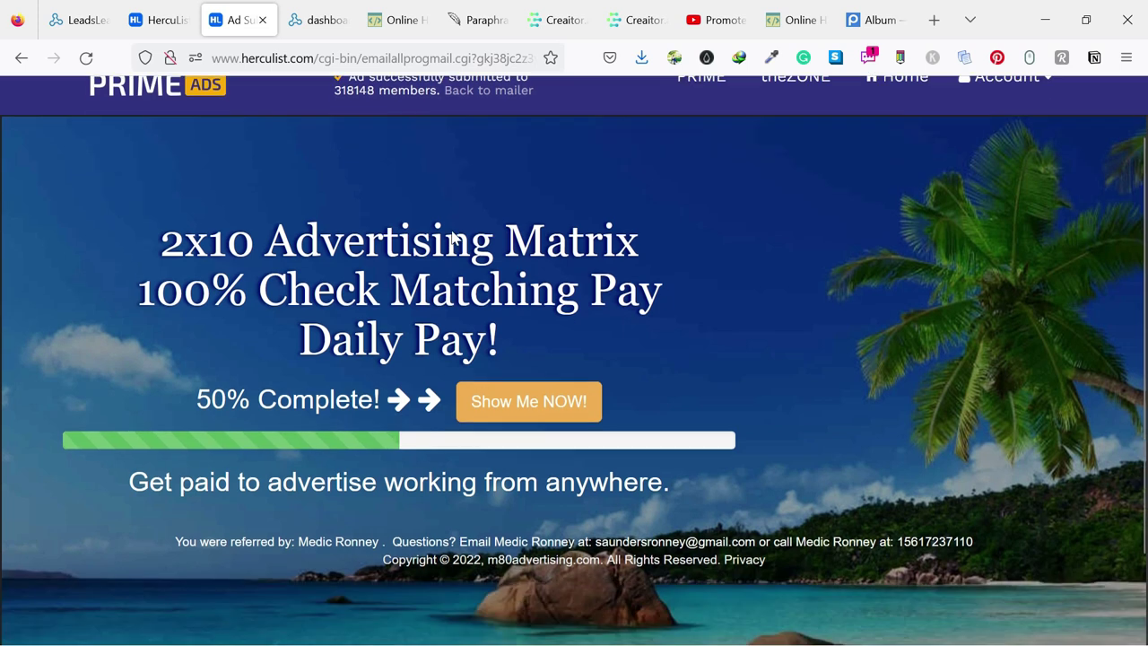
scroll(283, 245, "up", 3)
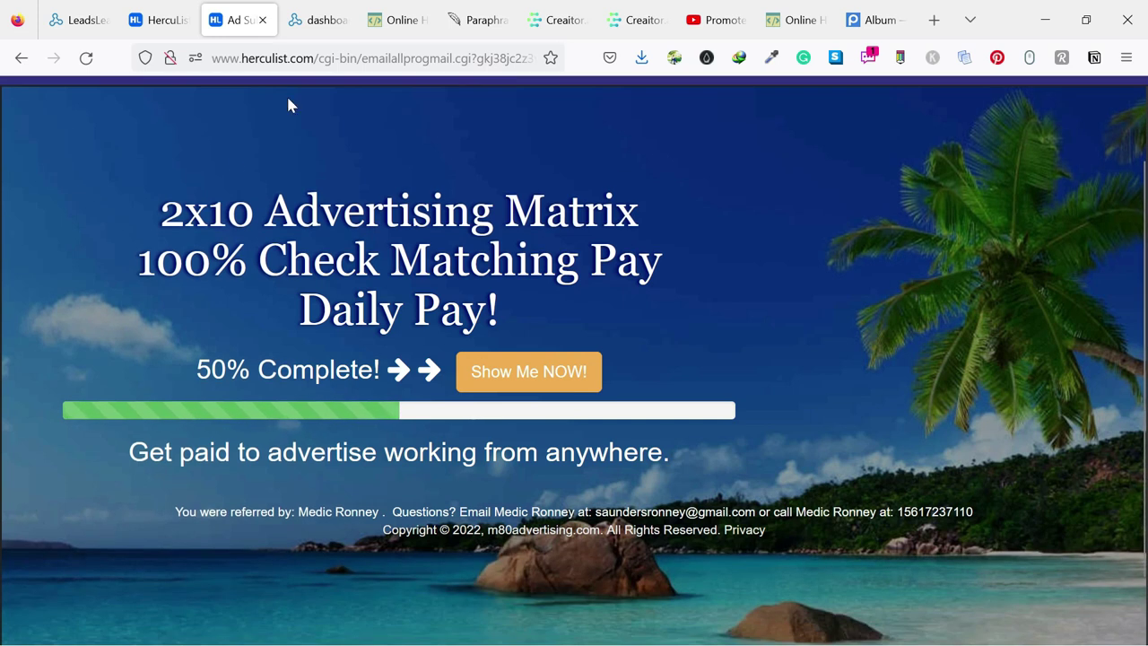
Switch to the LeadsLeap tab and reload its Dashboard.
left_click(316, 20)
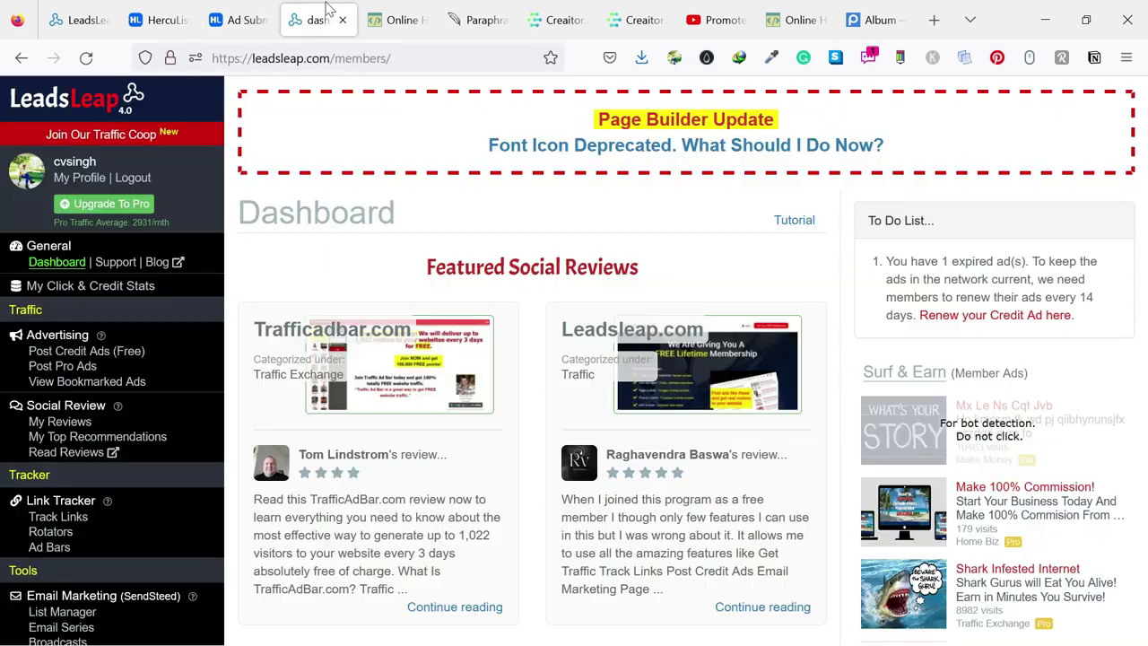
left_click(65, 263)
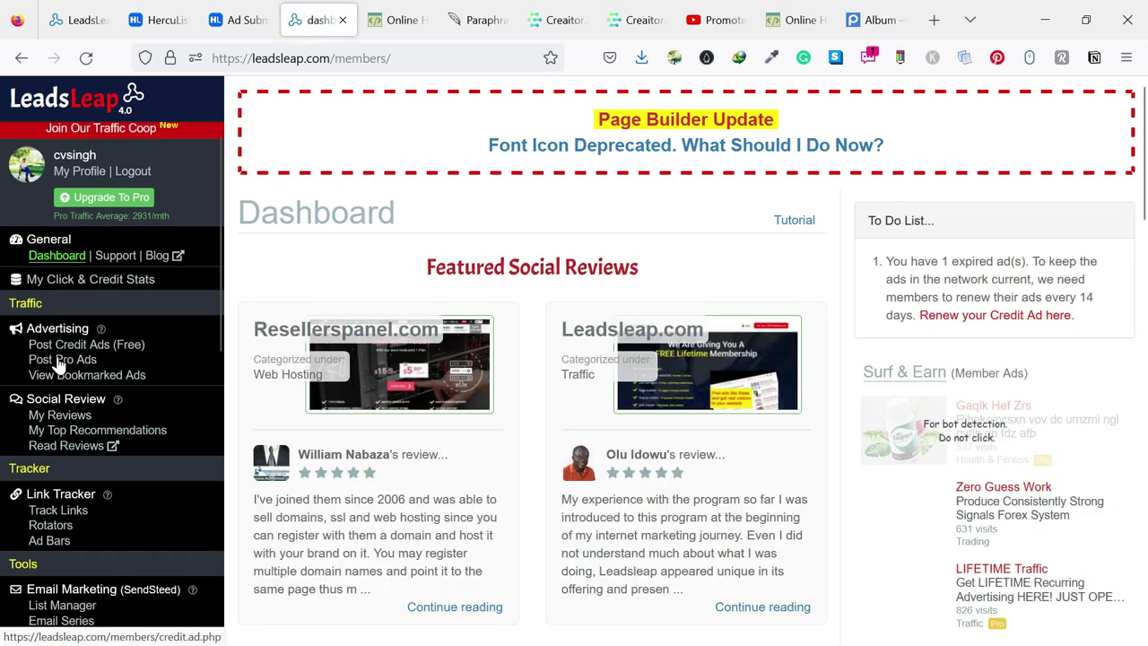
scroll(57, 367, "down", 5)
scroll(58, 353, "up", 5)
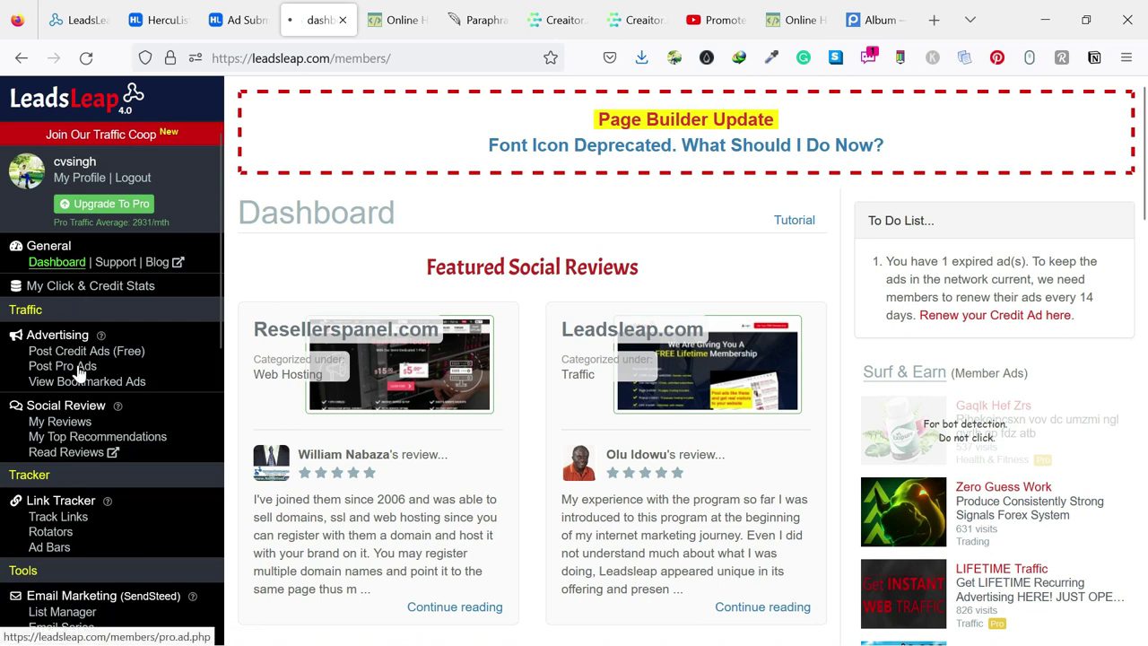
Go through Post Pro Ads to the free Credit Ads page listing the existing ads.
left_click(76, 367)
scroll(469, 347, "down", 5)
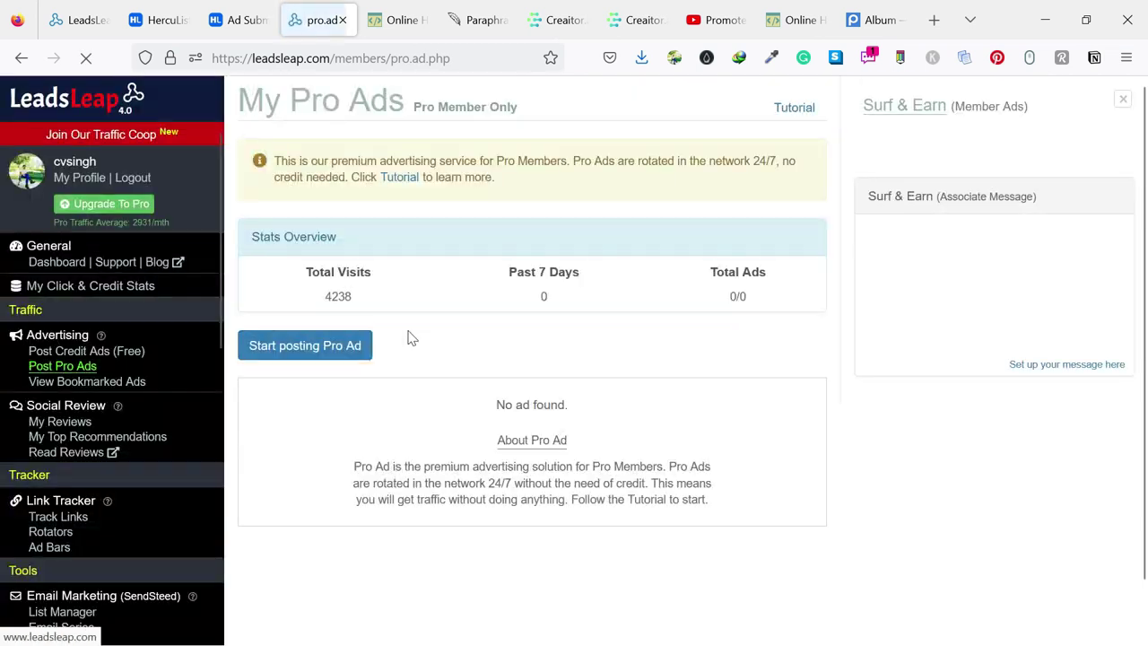
scroll(404, 421, "down", 1)
left_click(85, 351)
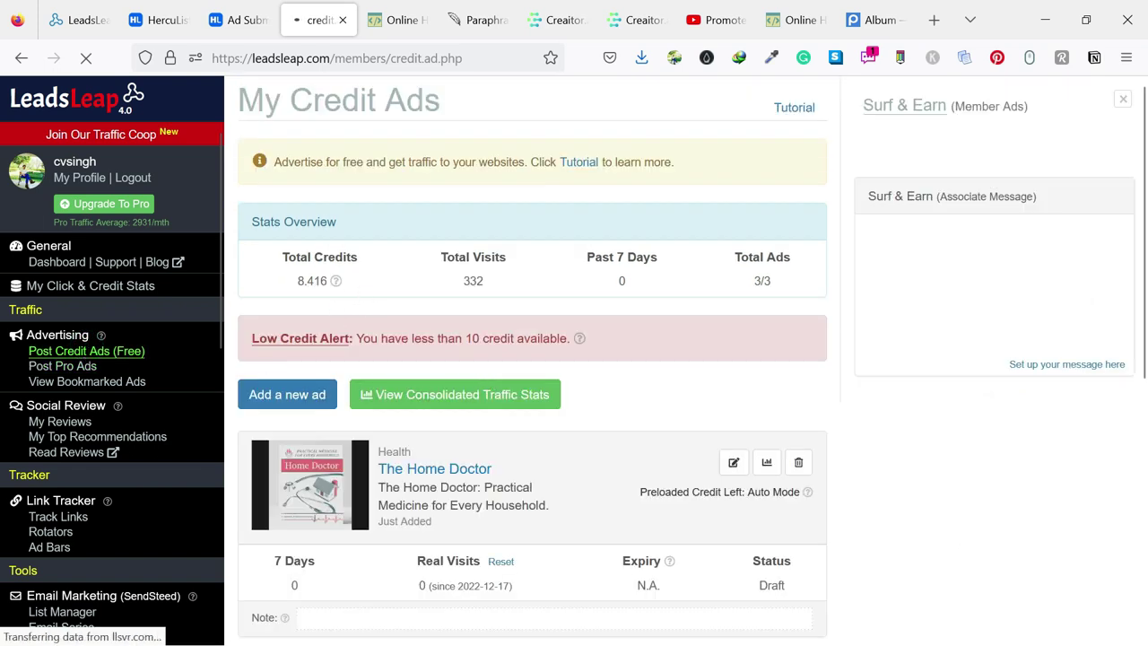
scroll(296, 395, "down", 3)
scroll(90, 436, "down", 4)
scroll(90, 436, "down", 2)
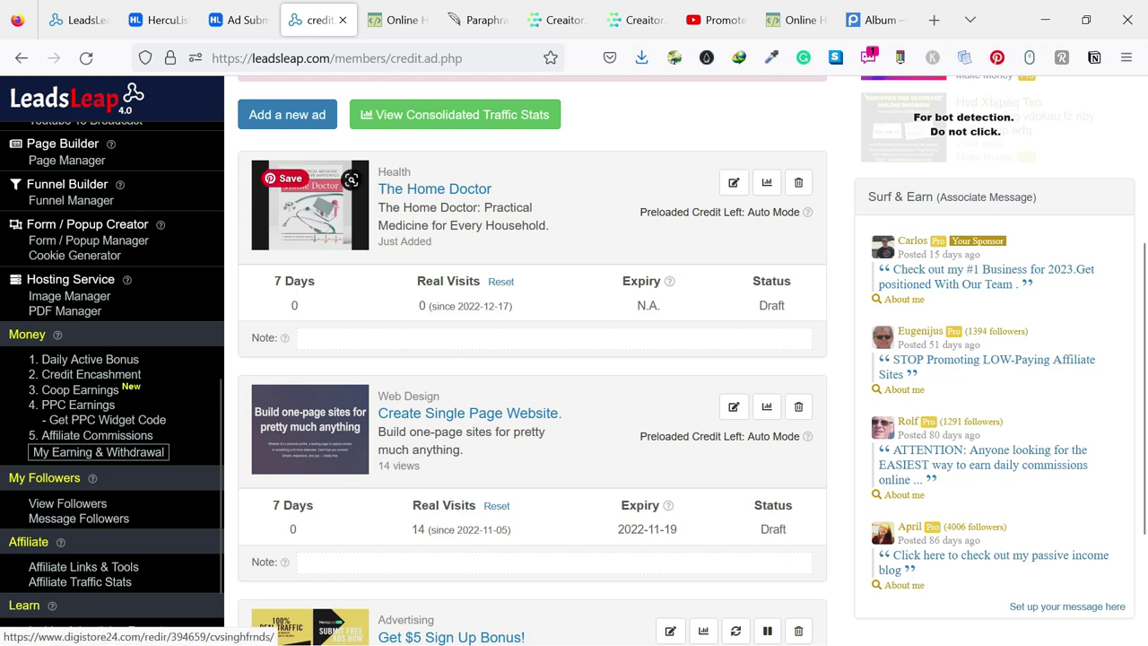
Recheck the HercuList submission result, then return to the LeadsLeap Credit Ads list.
left_click(242, 15)
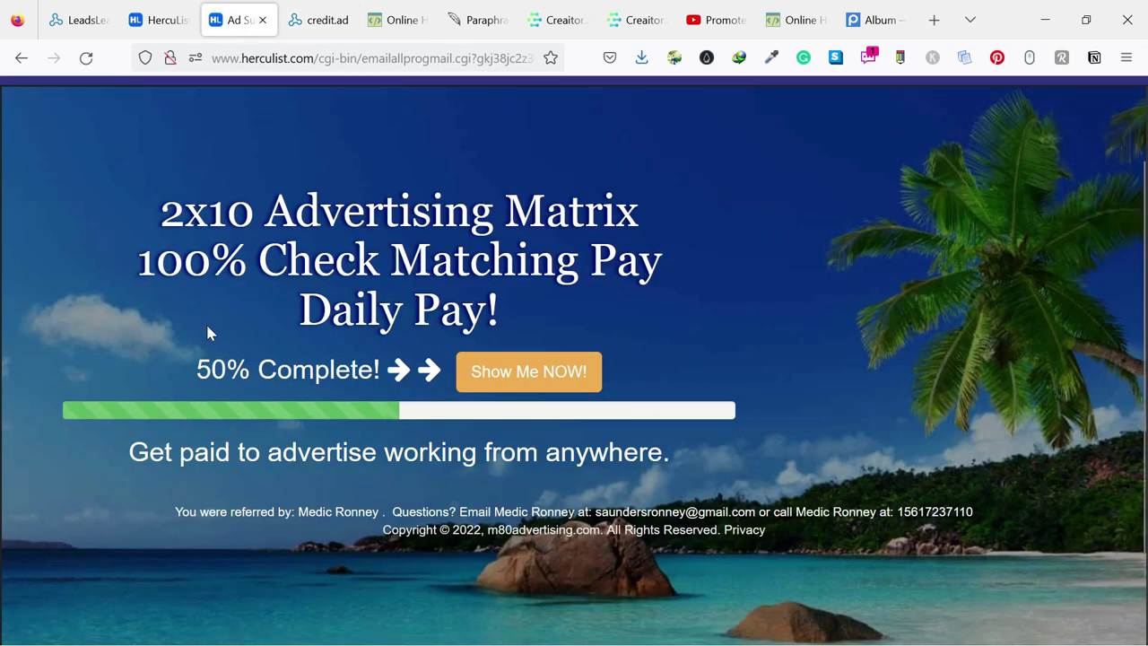
left_click(328, 14)
scroll(53, 404, "down", 1)
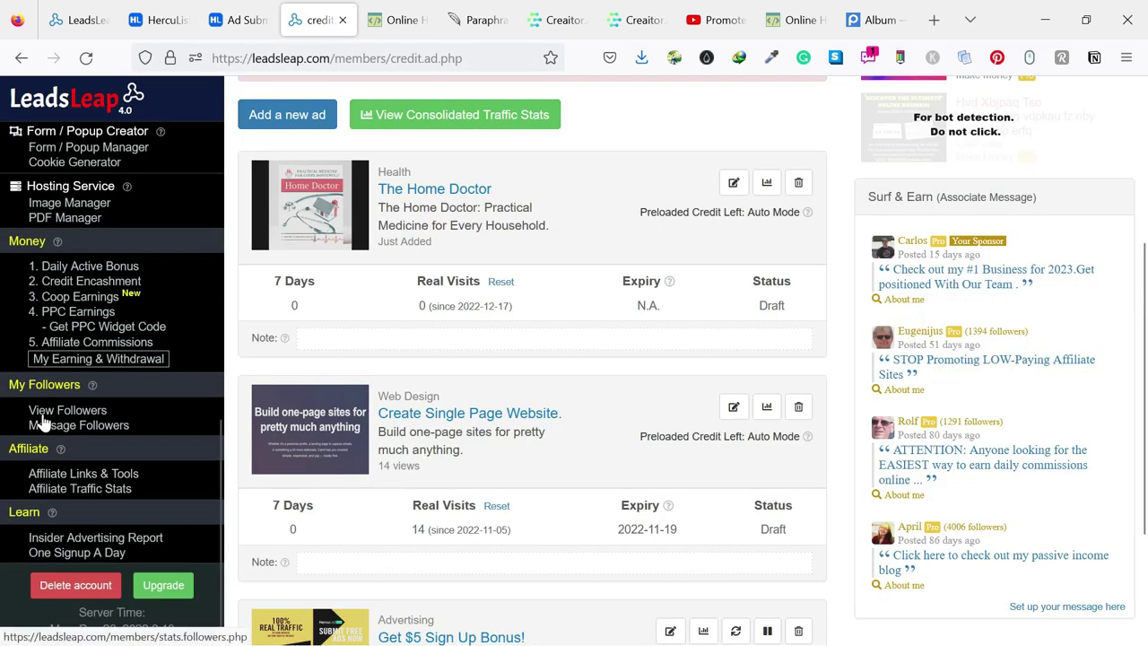